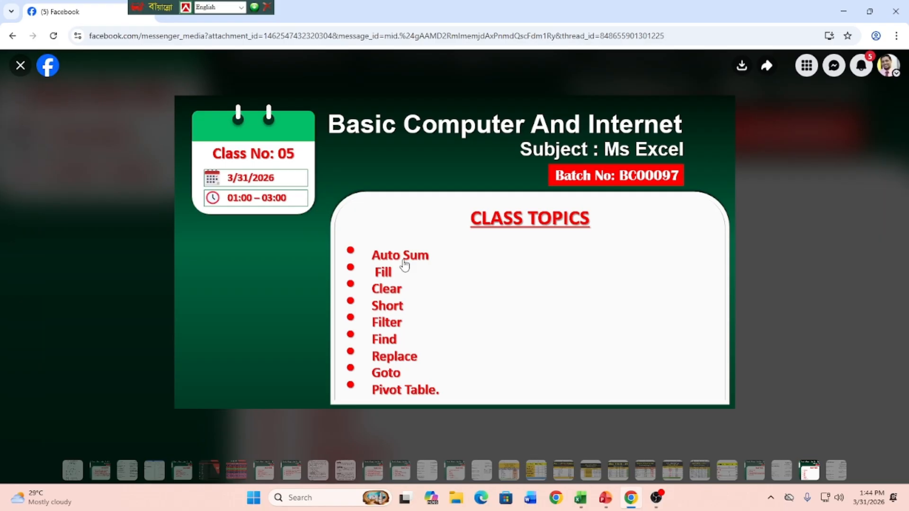
# Step: Put the browser away and switch to the Book1 workbook in Excel
pyautogui.click(843, 10)
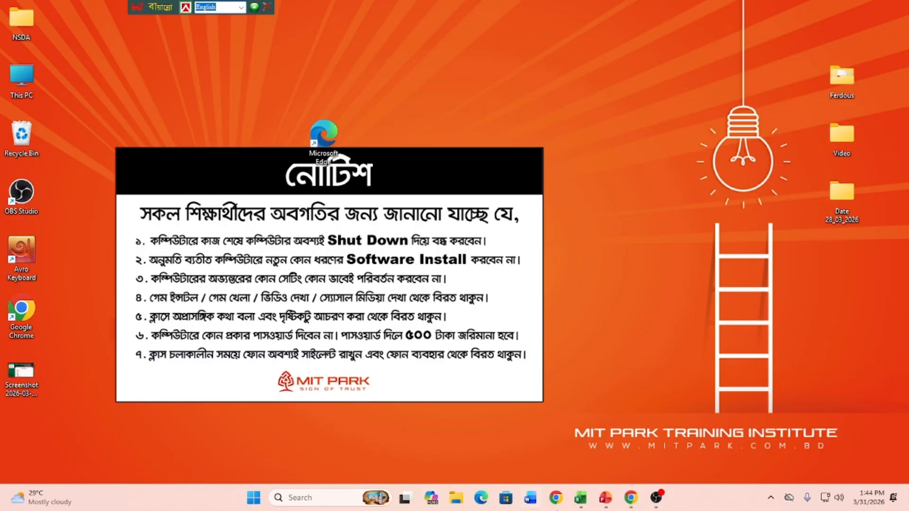
pyautogui.click(580, 498)
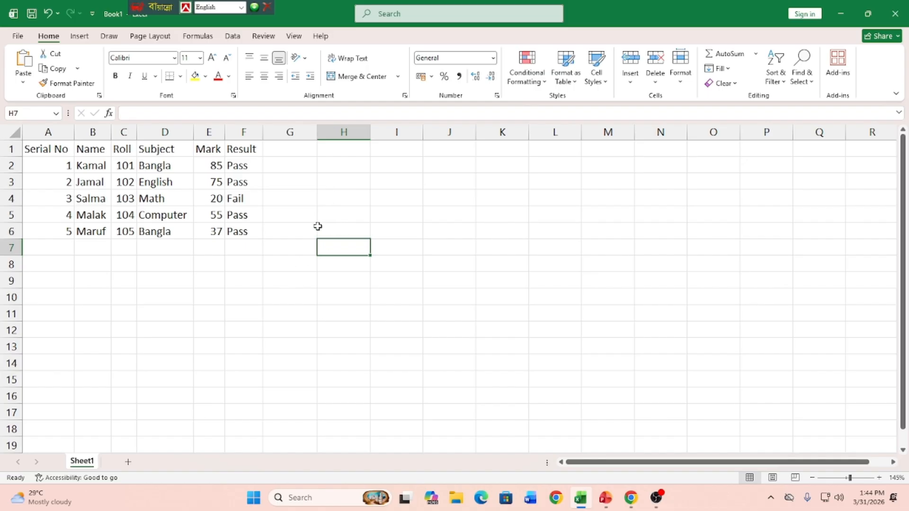
# Step: Total the marks in E2:E6 with AutoSum in cell E7, directly below the Mark column
pyautogui.moveTo(211, 166); pyautogui.dragTo(211, 227)
pyautogui.click(208, 244)
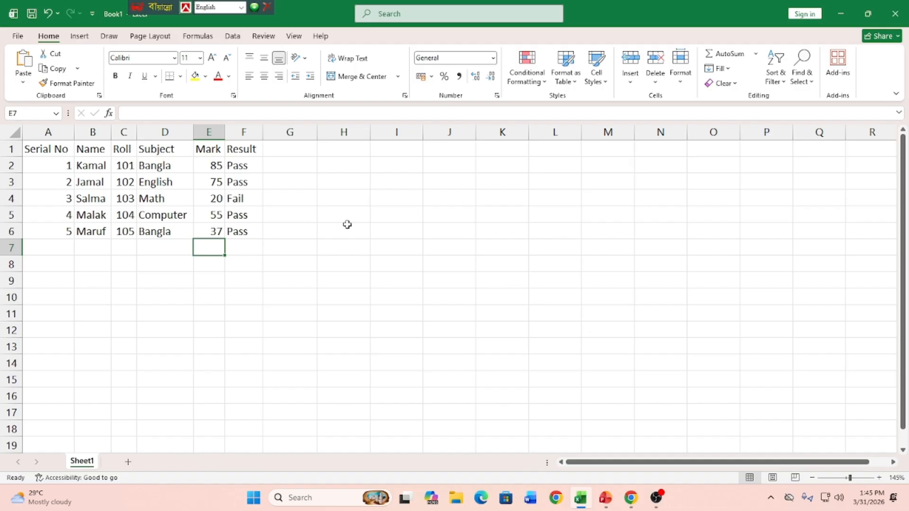
pyautogui.click(711, 57)
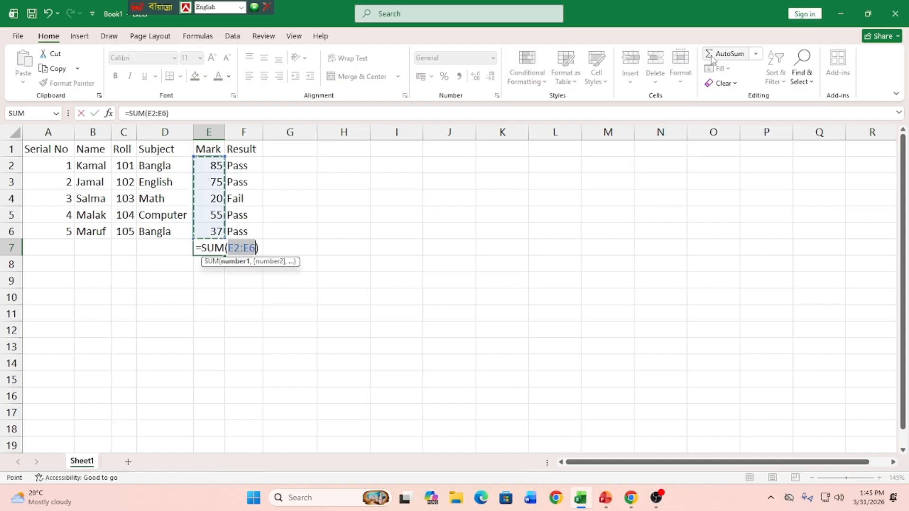
pyautogui.press('Return')
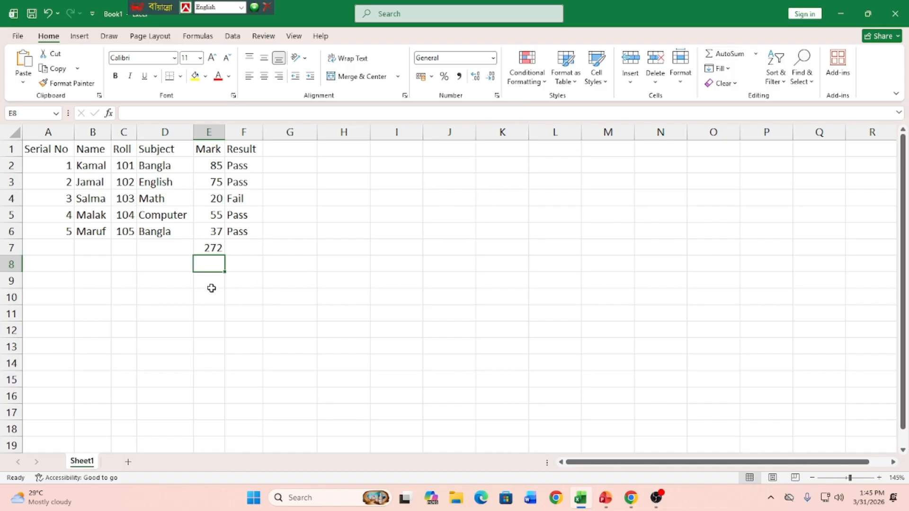
# Step: Delete the total below the Mark column in cell E7
pyautogui.click(212, 248)
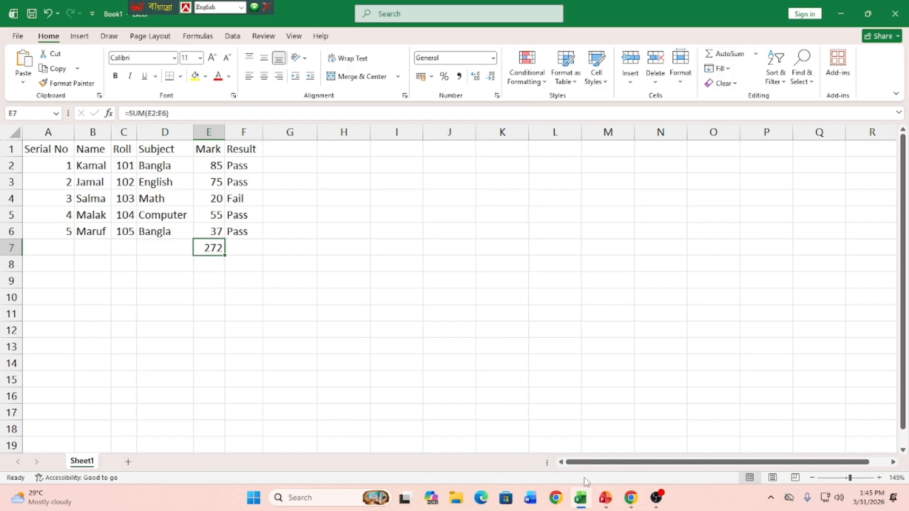
pyautogui.press('Delete')
pyautogui.click(400, 149)
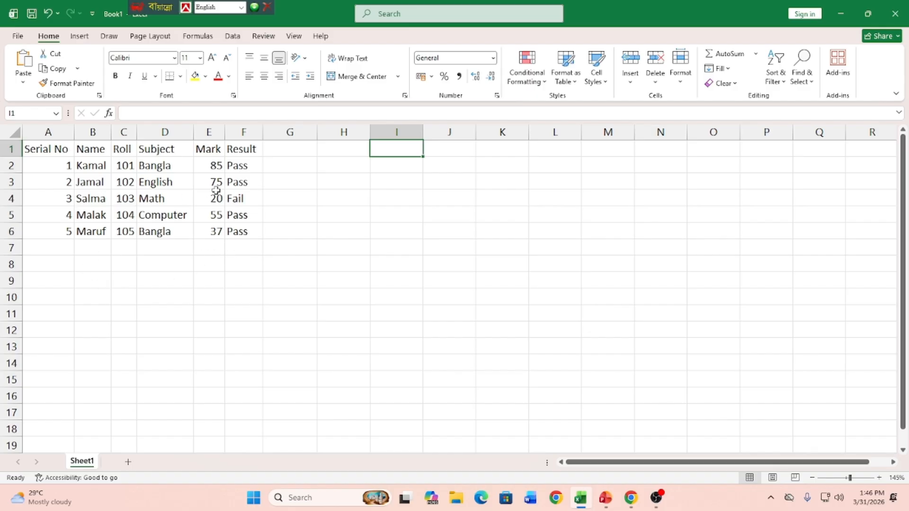
pyautogui.click(276, 376)
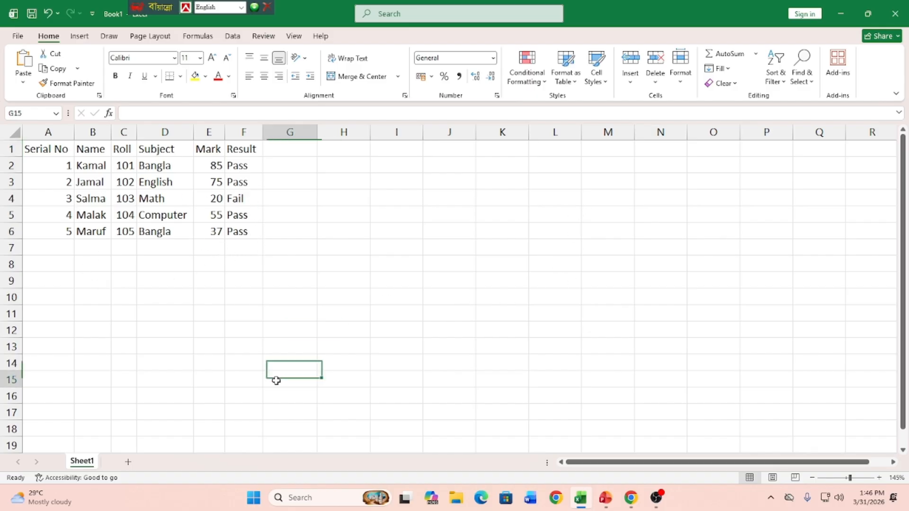
pyautogui.click(762, 362)
pyautogui.click(473, 243)
pyautogui.click(664, 211)
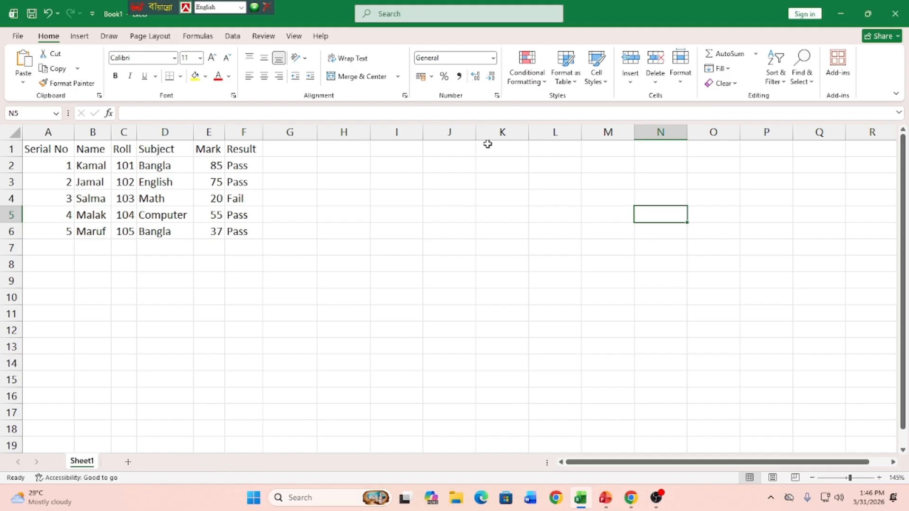
pyautogui.click(457, 147)
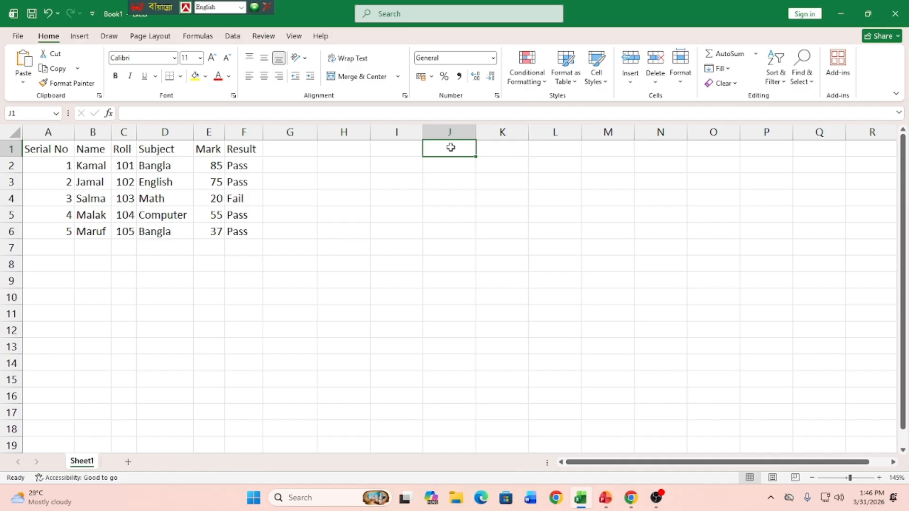
# Step: Insert a Sum function in cell I1 that totals the marks in E2:E6
pyautogui.click(410, 146)
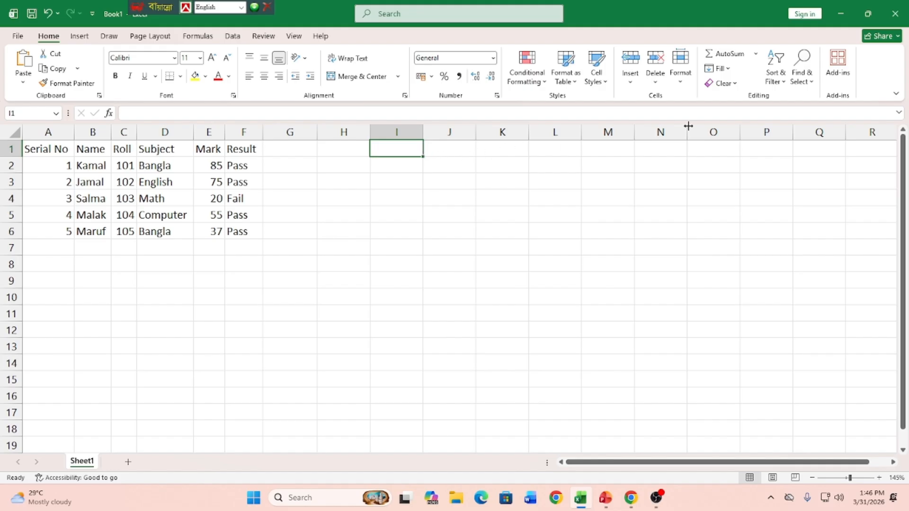
pyautogui.click(756, 56)
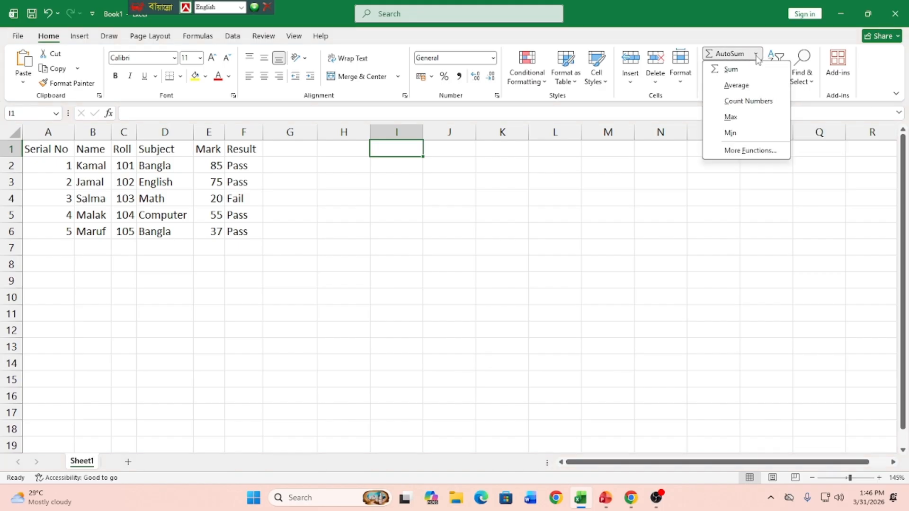
pyautogui.click(735, 71)
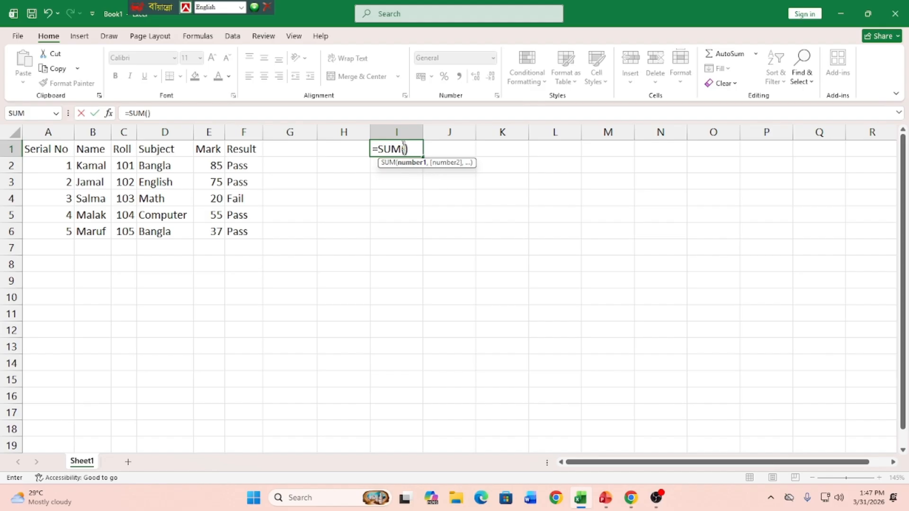
pyautogui.click(211, 162)
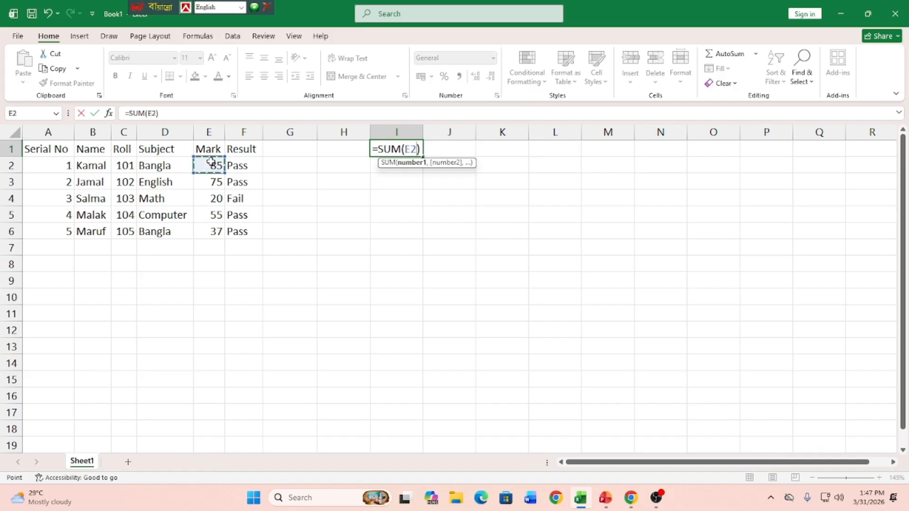
pyautogui.moveTo(211, 164); pyautogui.dragTo(211, 230)
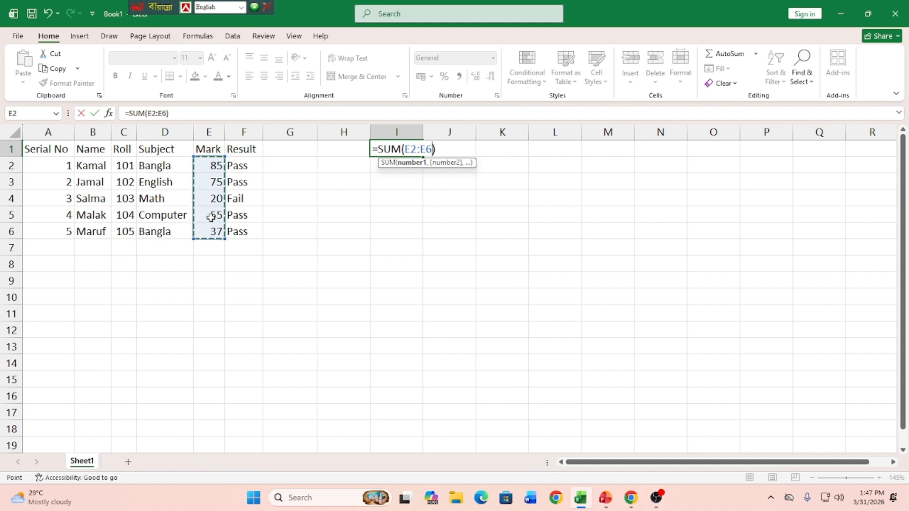
pyautogui.press('Return')
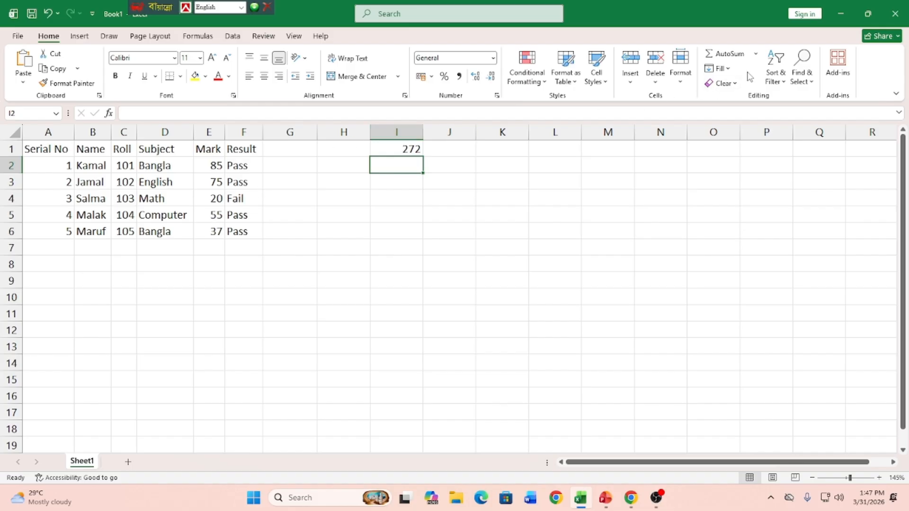
# Step: Insert another Sum function in cell I2, replacing the suggested range with the marks in E2:E6
pyautogui.click(755, 55)
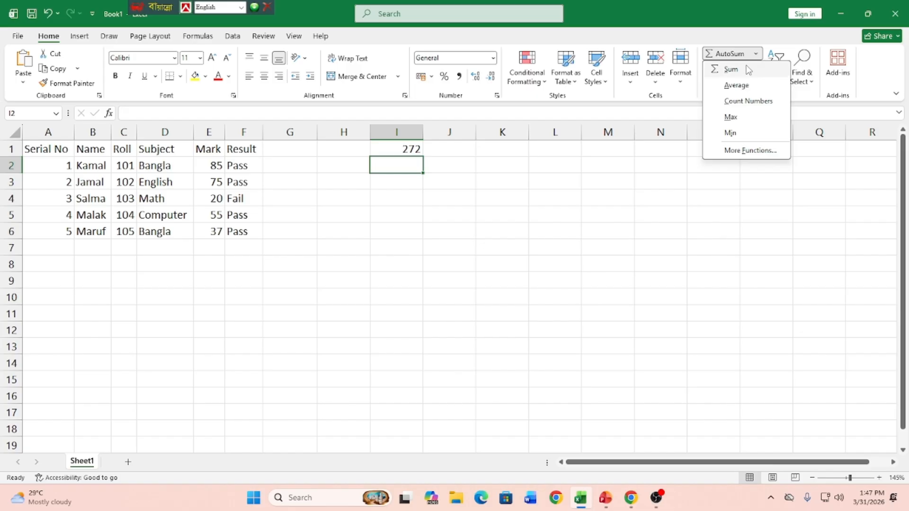
pyautogui.click(746, 68)
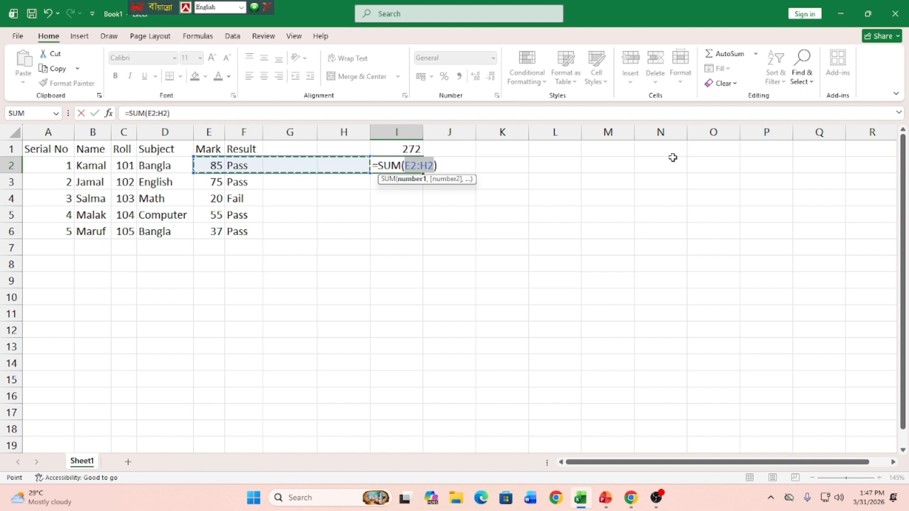
pyautogui.moveTo(217, 162); pyautogui.dragTo(214, 226)
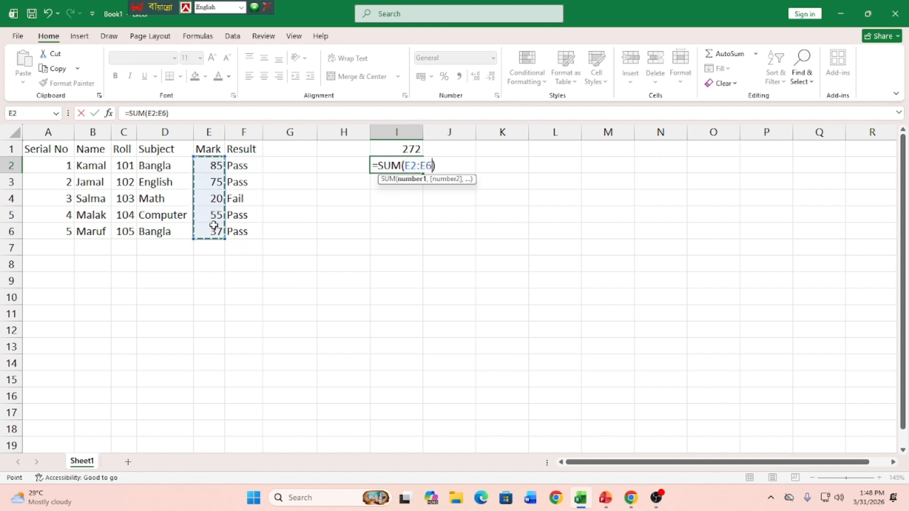
pyautogui.press('Return')
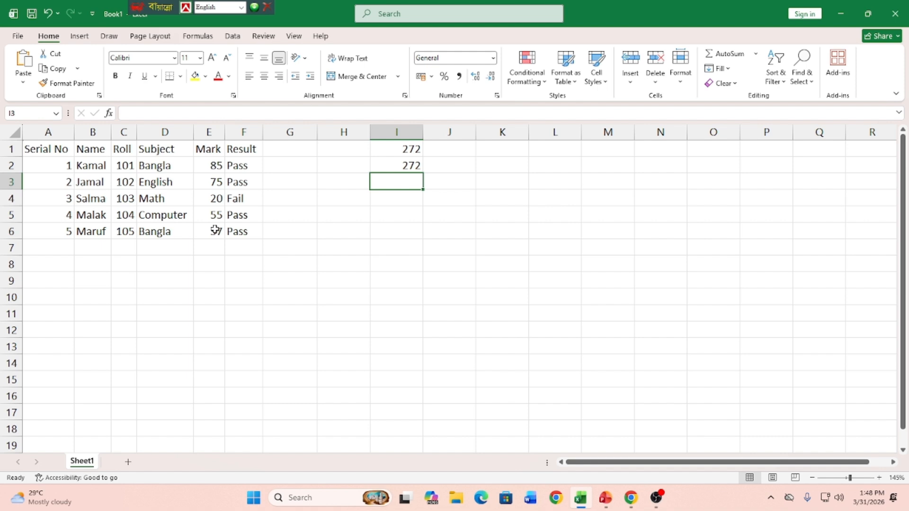
# Step: Insert a Sum function in cell I3 that adds only the separate marks E2, E4 and E6
pyautogui.click(756, 55)
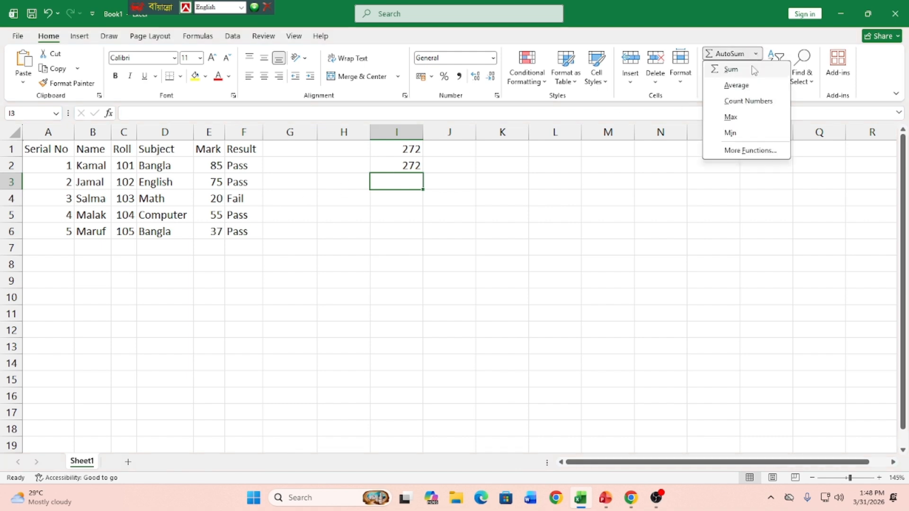
pyautogui.click(751, 70)
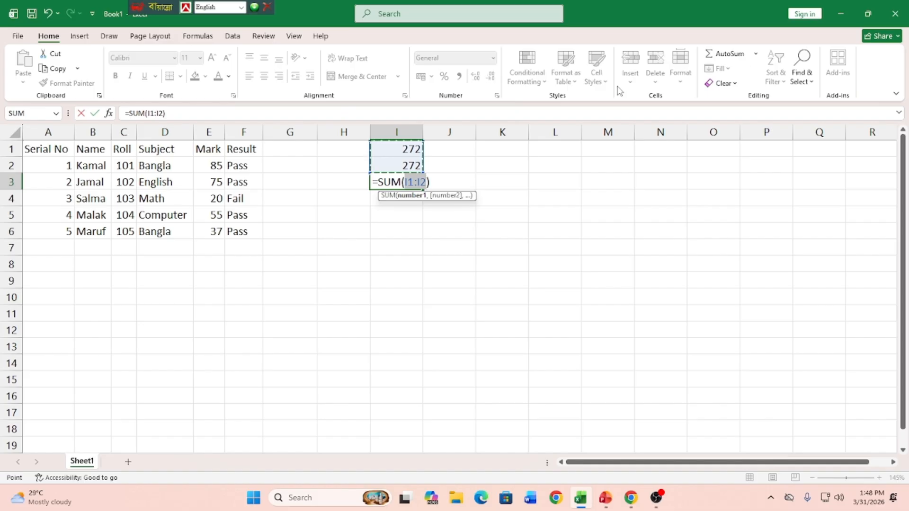
pyautogui.click(211, 165)
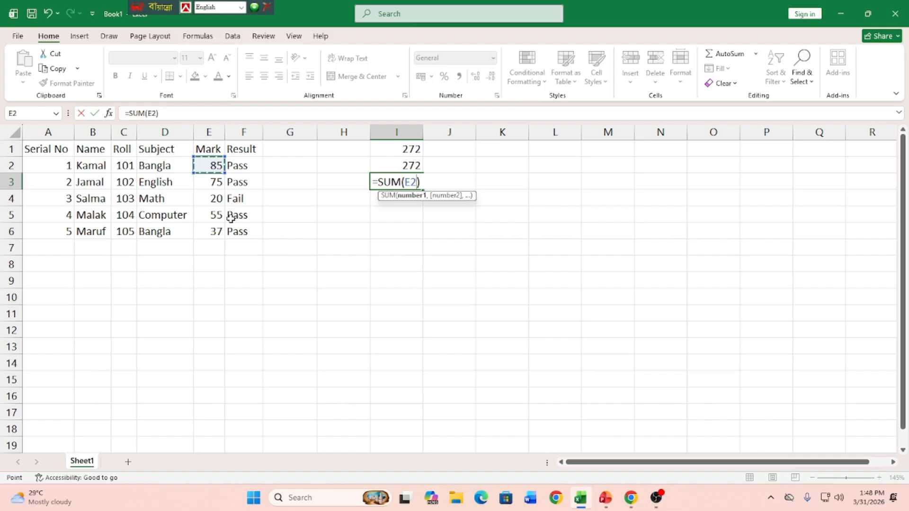
pyautogui.write(',')
pyautogui.click(213, 198)
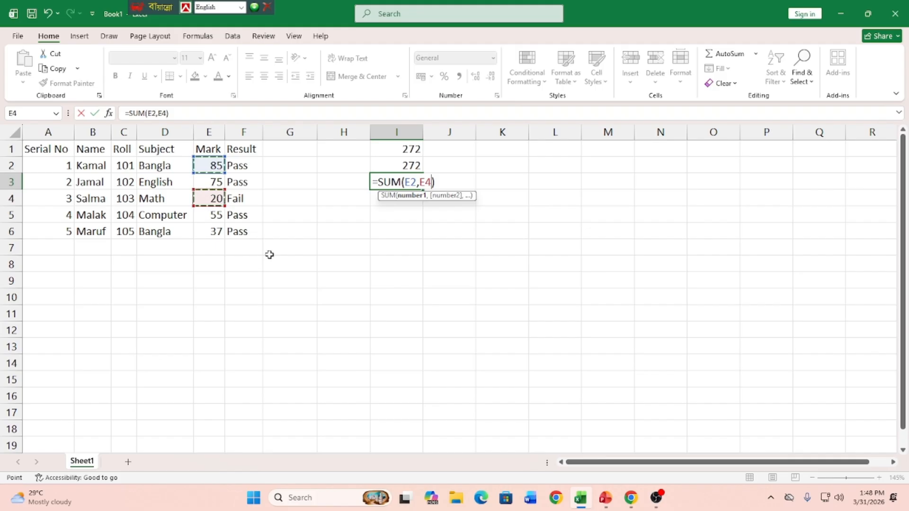
pyautogui.write(',')
pyautogui.click(204, 230)
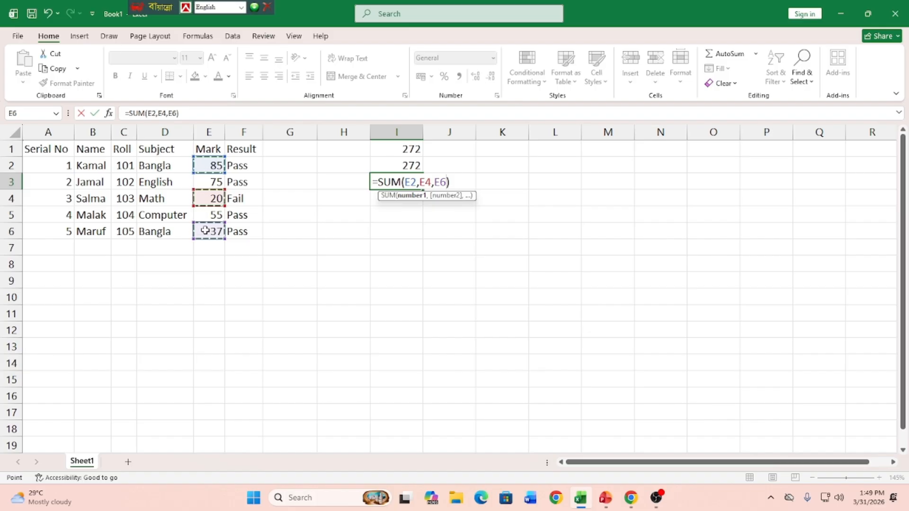
pyautogui.press('Return')
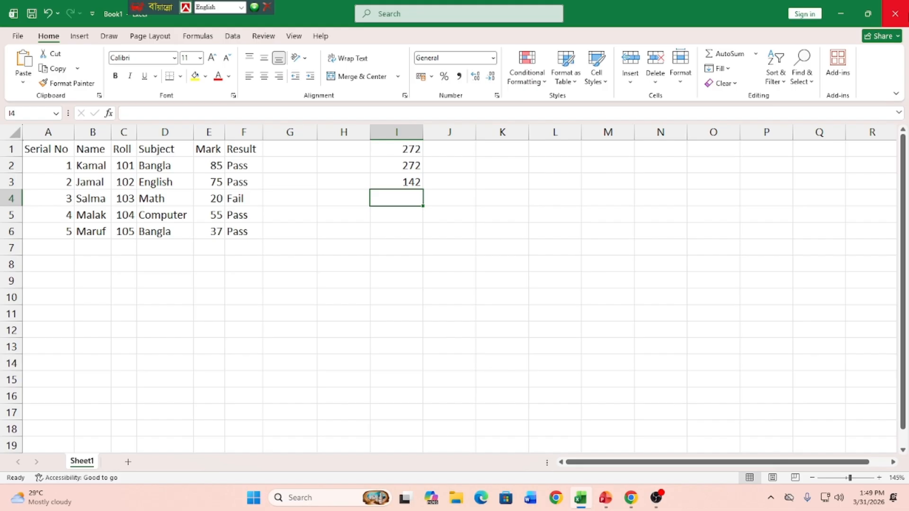
# Step: Enter the subtraction formula =I2-I3 in cell I4
pyautogui.write('=')
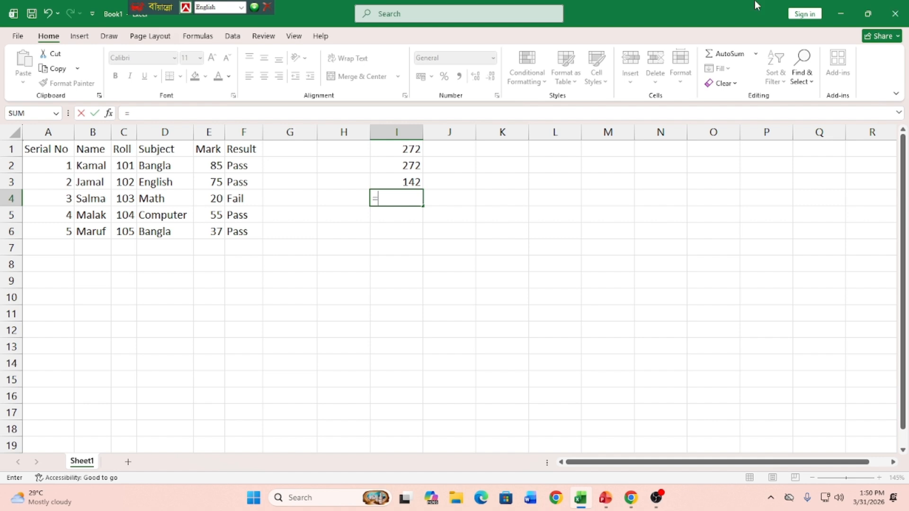
pyautogui.click(412, 165)
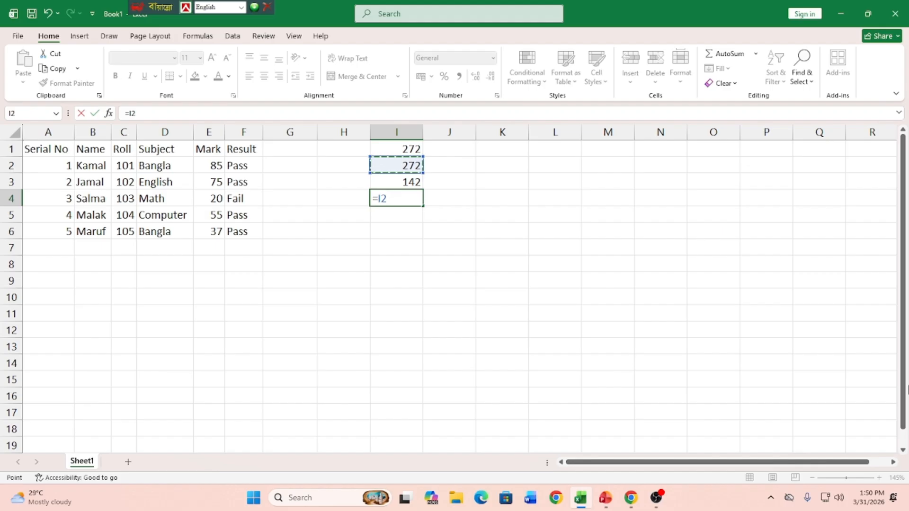
pyautogui.write('-')
pyautogui.click(402, 185)
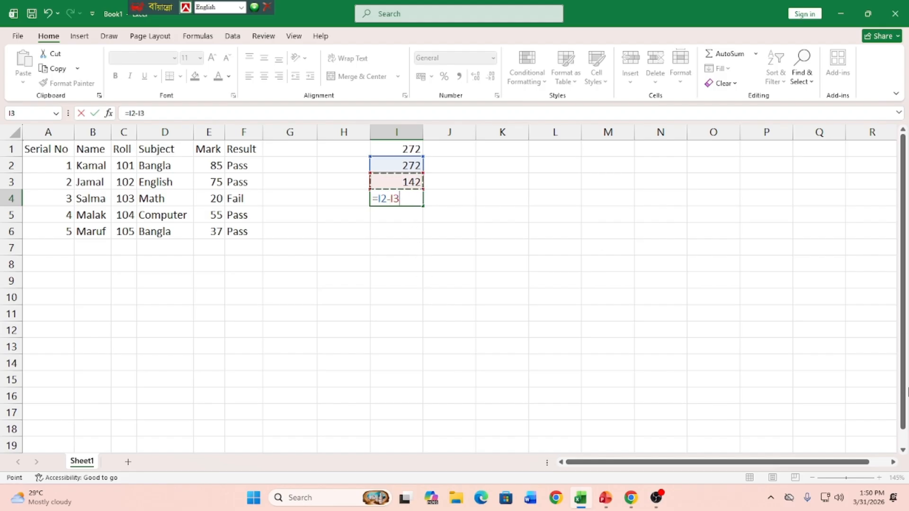
pyautogui.press('Return')
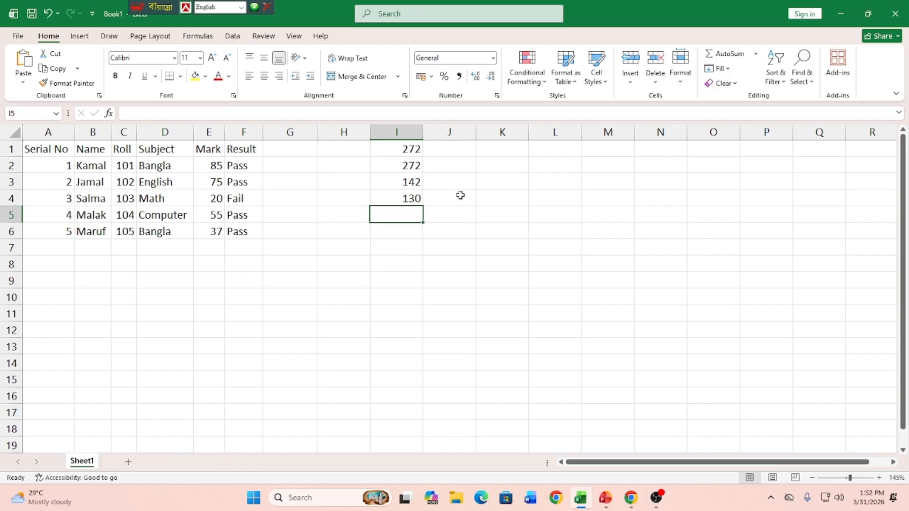
# Step: Insert an Average function in cell I5 for the marks in E2:E6
pyautogui.click(756, 55)
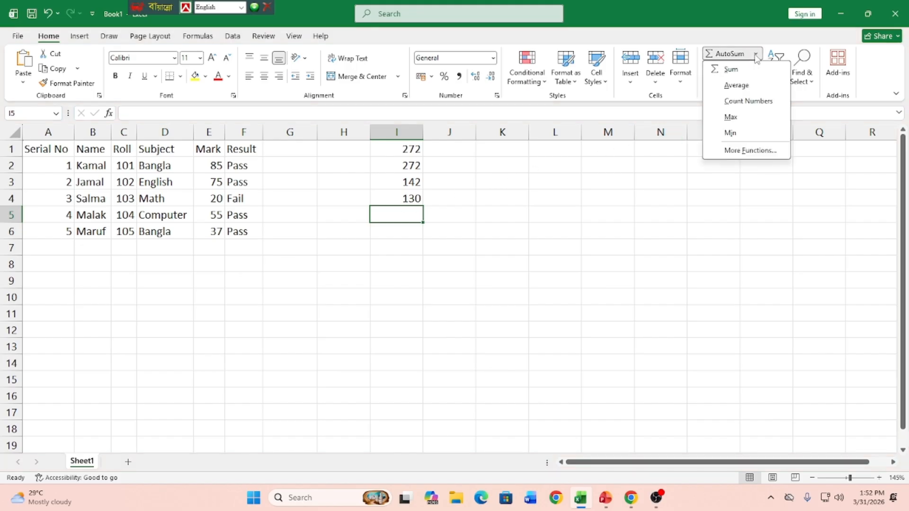
pyautogui.click(736, 86)
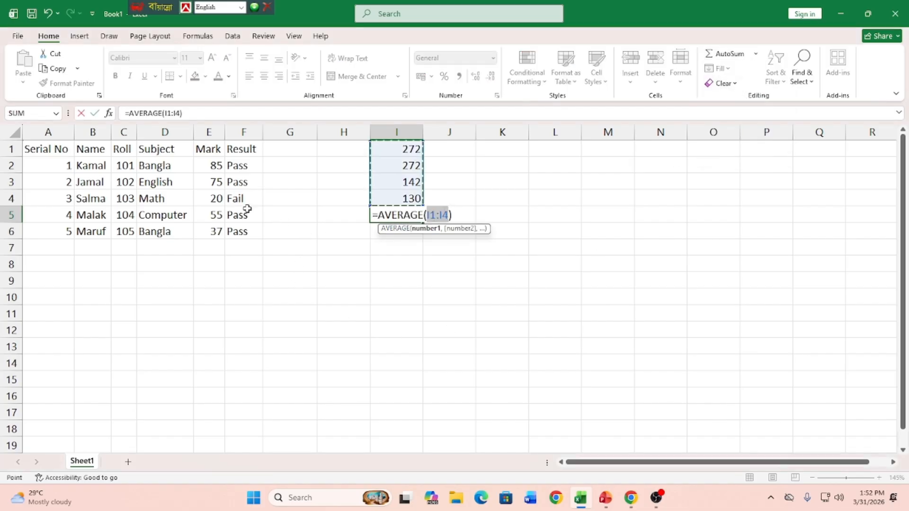
pyautogui.moveTo(211, 165); pyautogui.dragTo(212, 226)
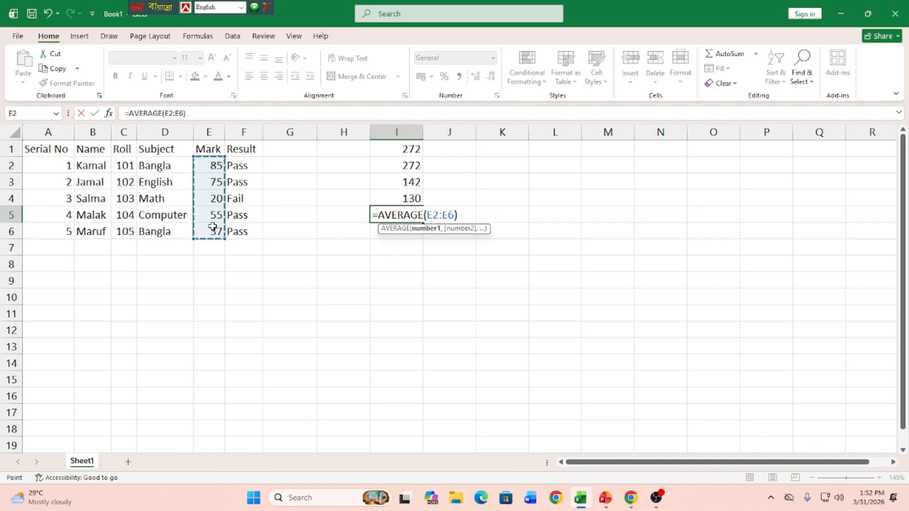
pyautogui.press('Return')
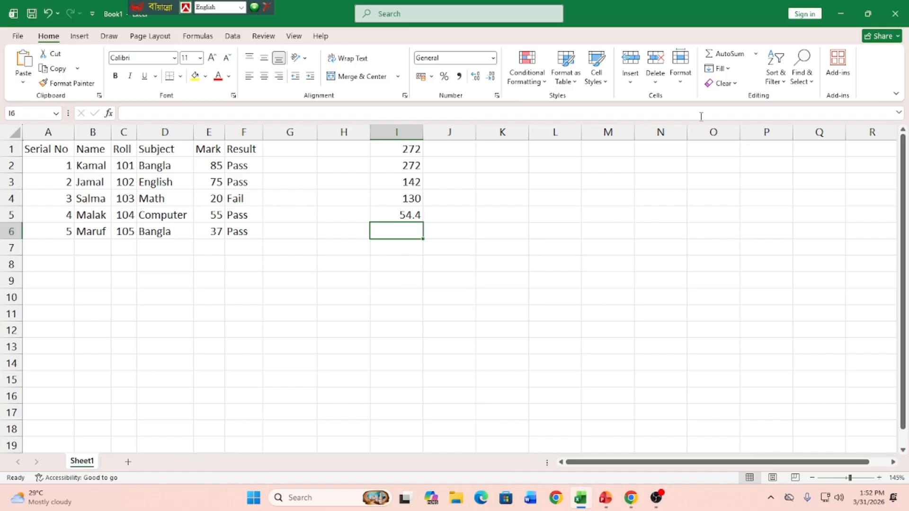
# Step: Insert a Max function in cell I6 for the marks in E2:E6
pyautogui.click(756, 54)
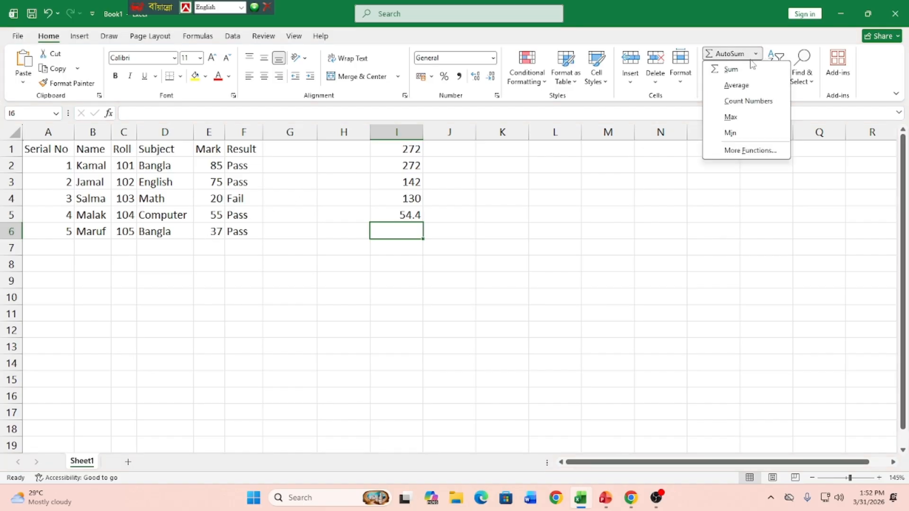
pyautogui.click(730, 117)
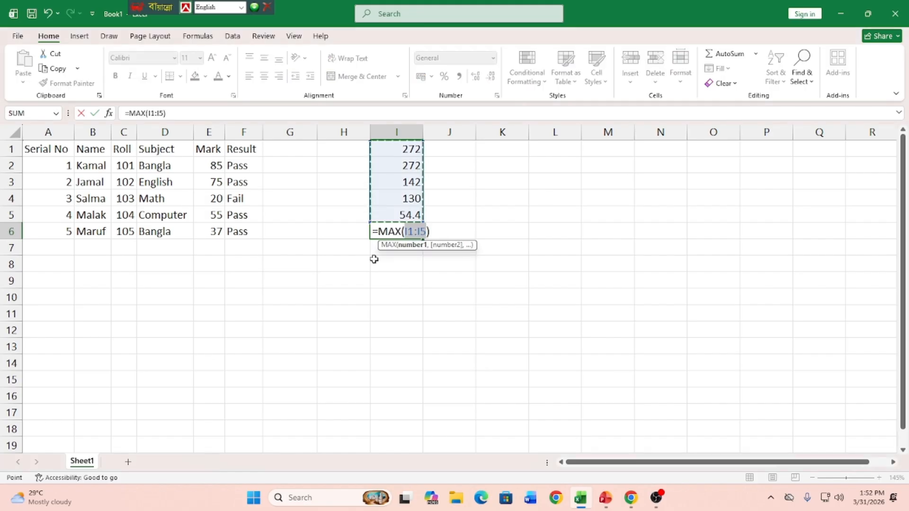
pyautogui.moveTo(204, 163); pyautogui.dragTo(205, 229)
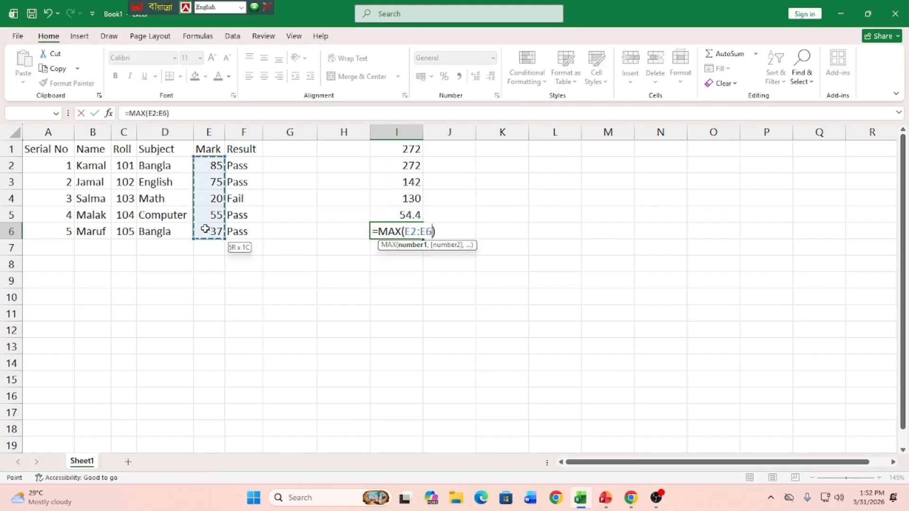
pyautogui.press('Return')
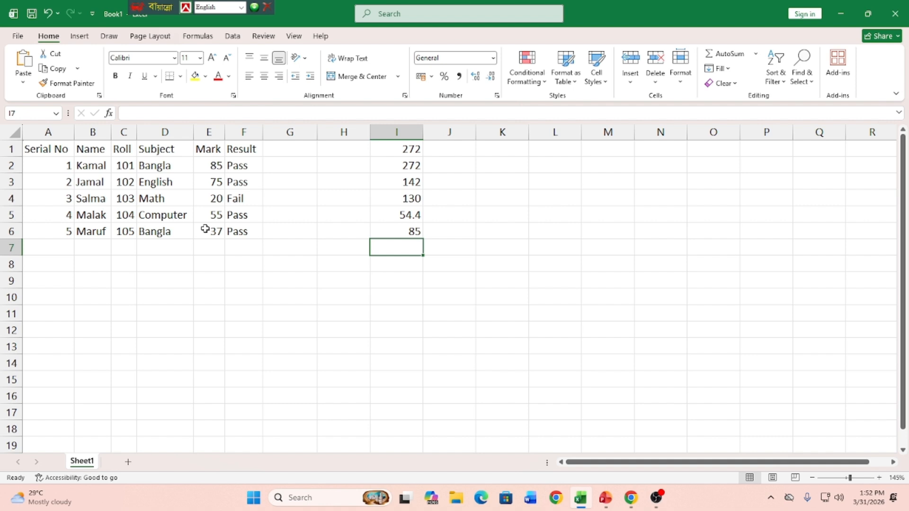
# Step: Insert a Min function in cell I7 for the marks in E2:E6, replacing the suggested range
pyautogui.click(755, 58)
pyautogui.click(741, 131)
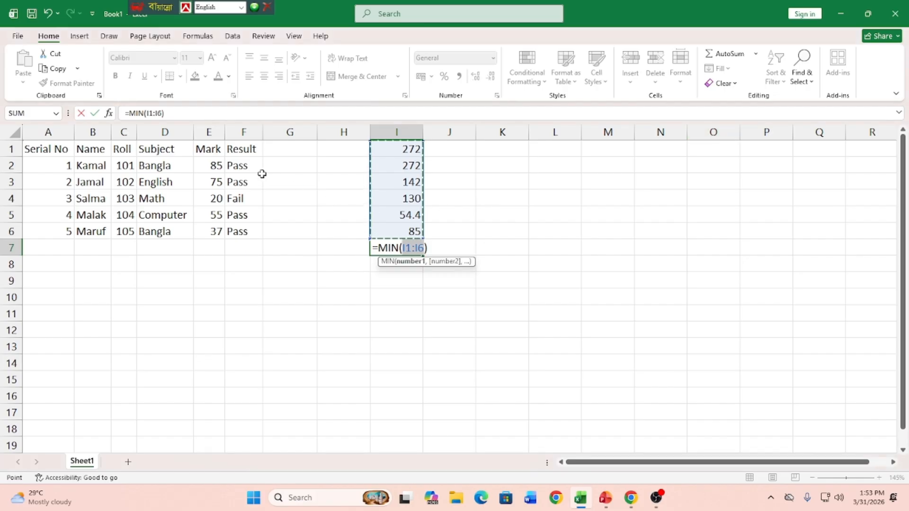
pyautogui.moveTo(211, 166); pyautogui.dragTo(207, 230)
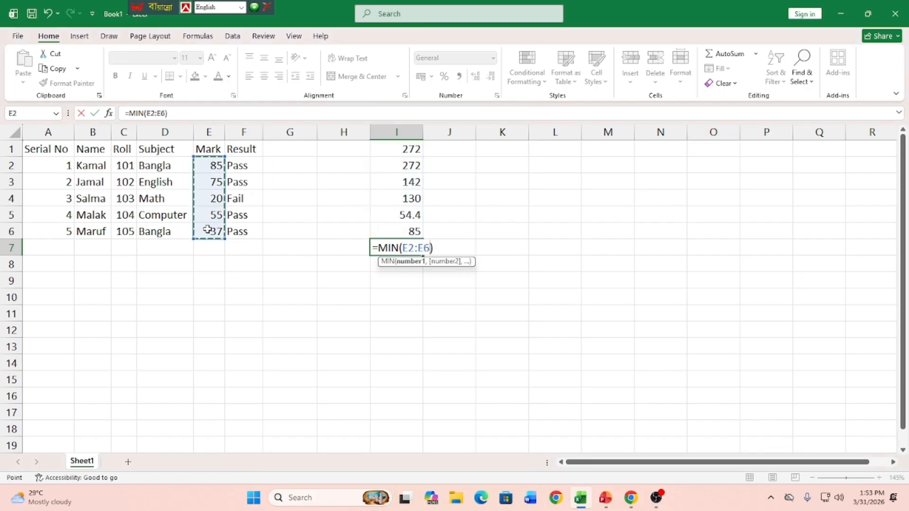
pyautogui.press('Return')
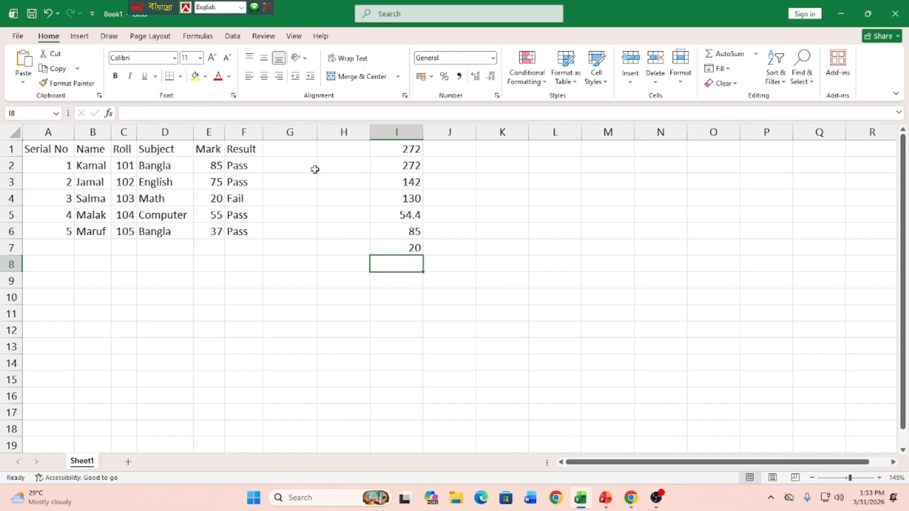
pyautogui.moveTo(62, 151); pyautogui.dragTo(89, 148)
pyautogui.click(93, 198)
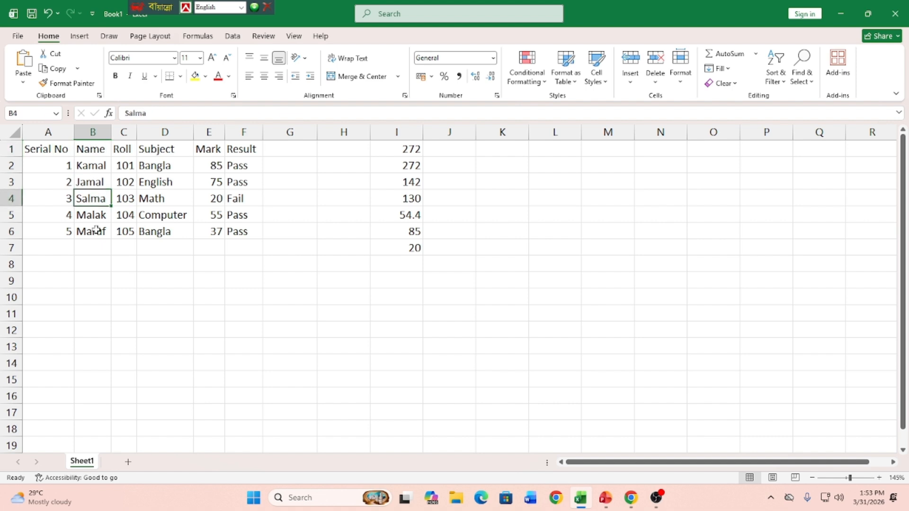
pyautogui.click(98, 242)
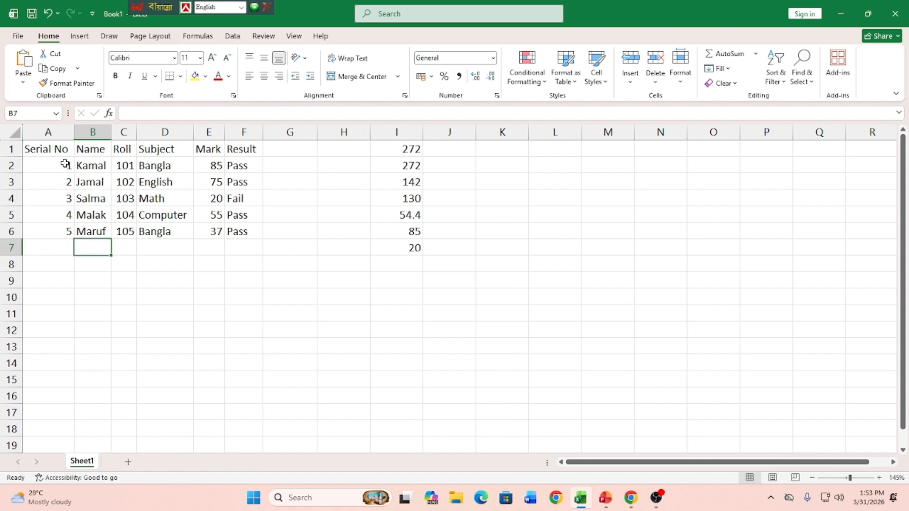
pyautogui.moveTo(65, 165); pyautogui.dragTo(53, 239)
pyautogui.moveTo(127, 166); pyautogui.dragTo(124, 233)
pyautogui.moveTo(211, 166); pyautogui.dragTo(200, 245)
pyautogui.click(464, 310)
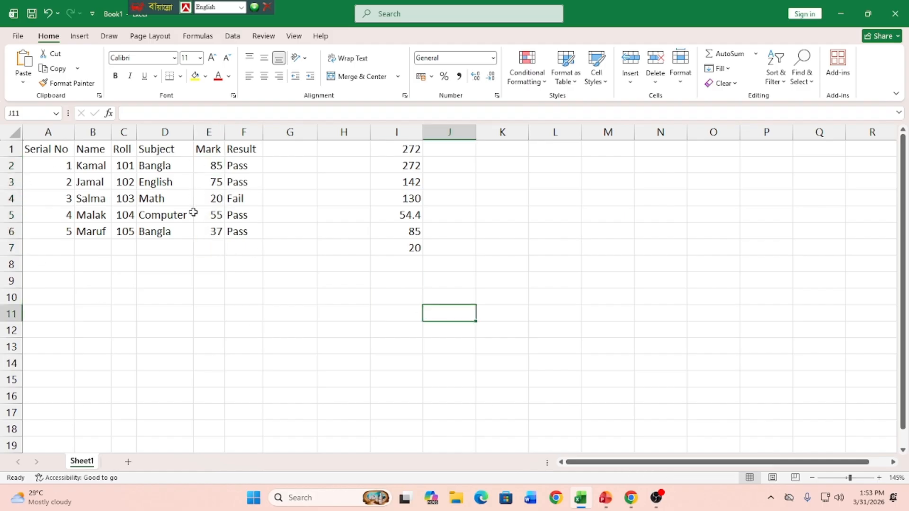
# Step: Insert a Count Numbers function in cell I8 covering the whole student table, A1:F6
pyautogui.click(402, 263)
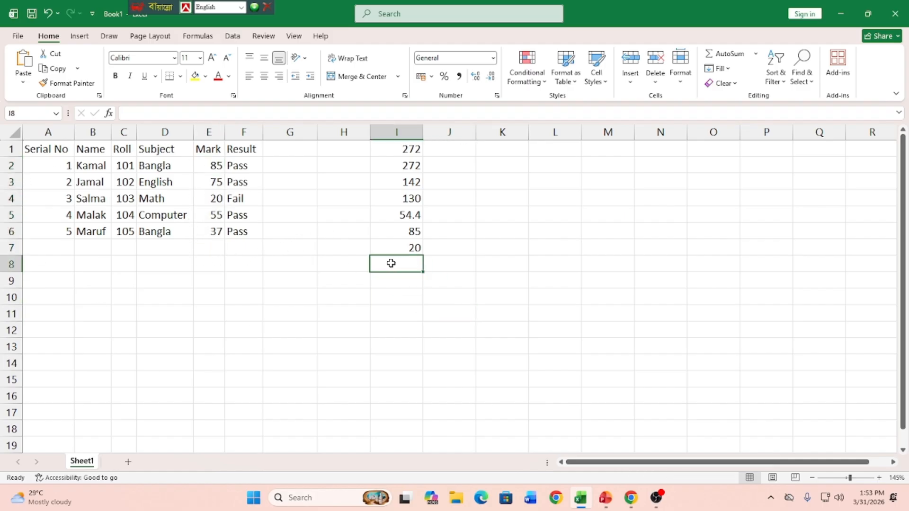
pyautogui.click(756, 54)
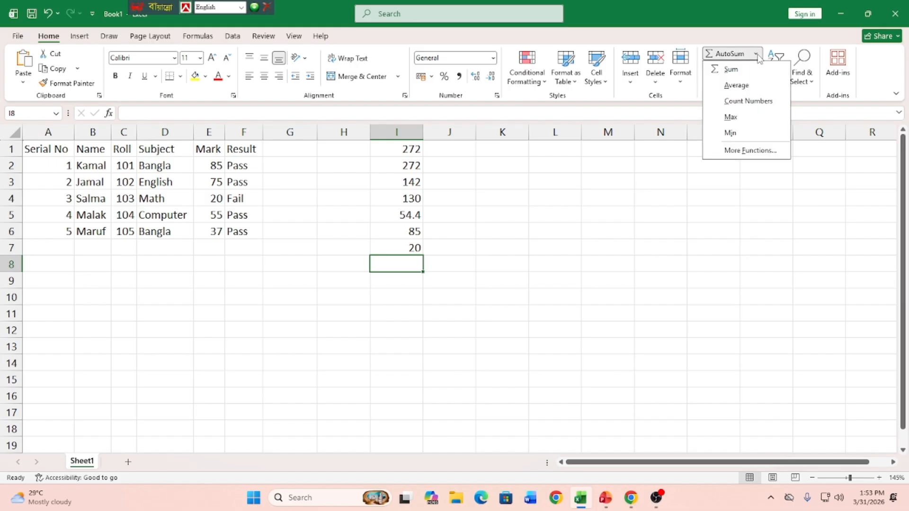
pyautogui.click(748, 101)
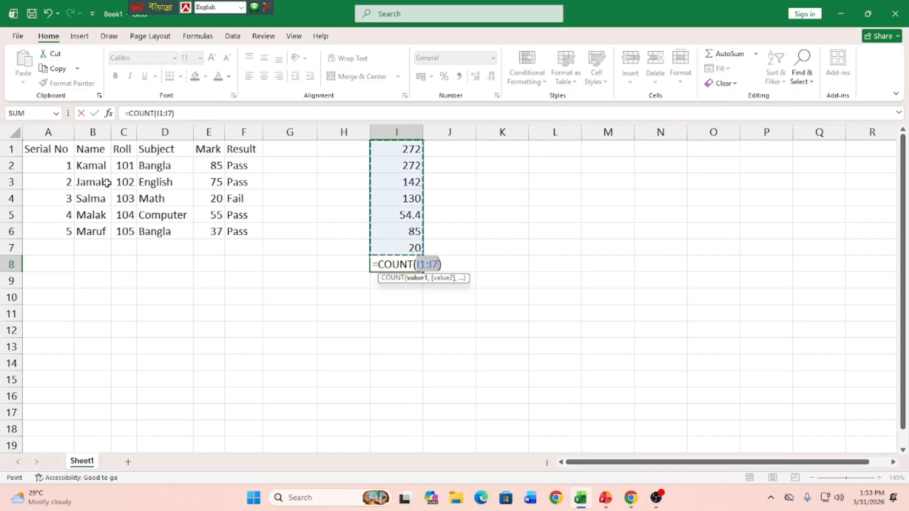
pyautogui.moveTo(47, 147); pyautogui.dragTo(242, 229)
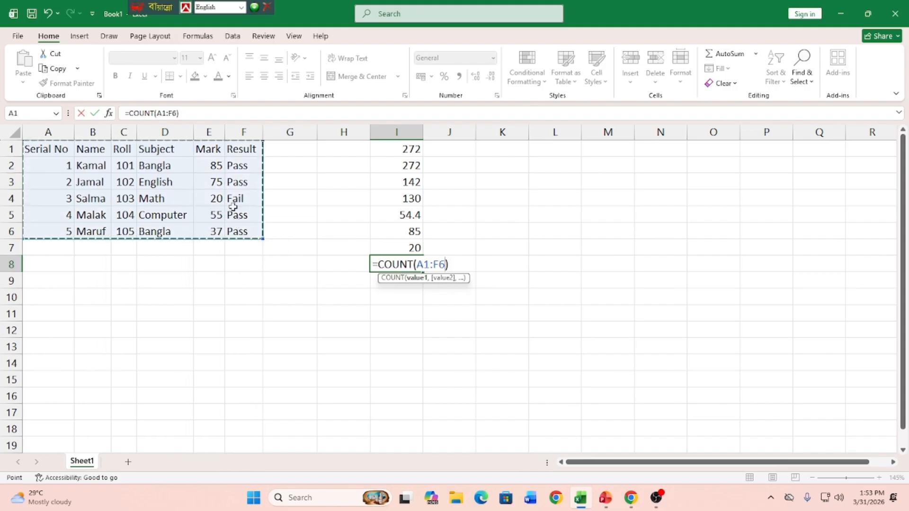
pyautogui.moveTo(215, 169); pyautogui.dragTo(193, 247)
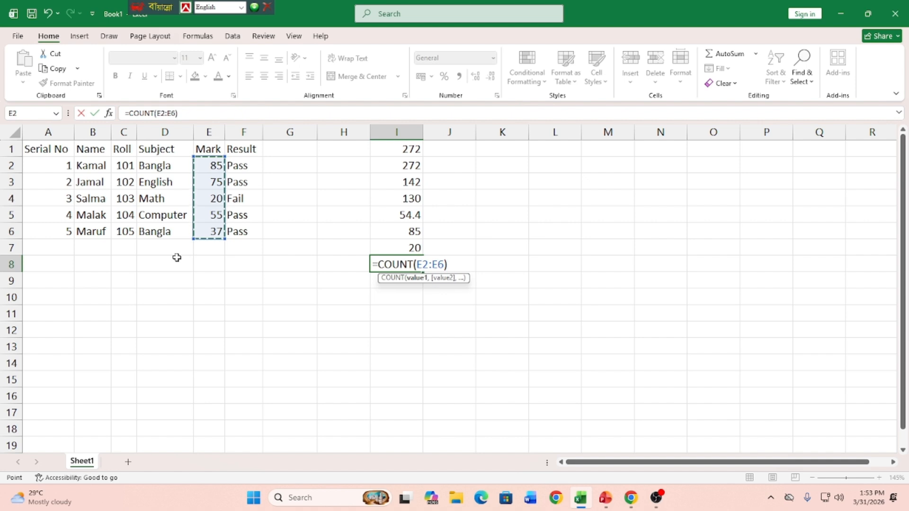
pyautogui.click(42, 149)
pyautogui.moveTo(41, 150); pyautogui.dragTo(239, 230)
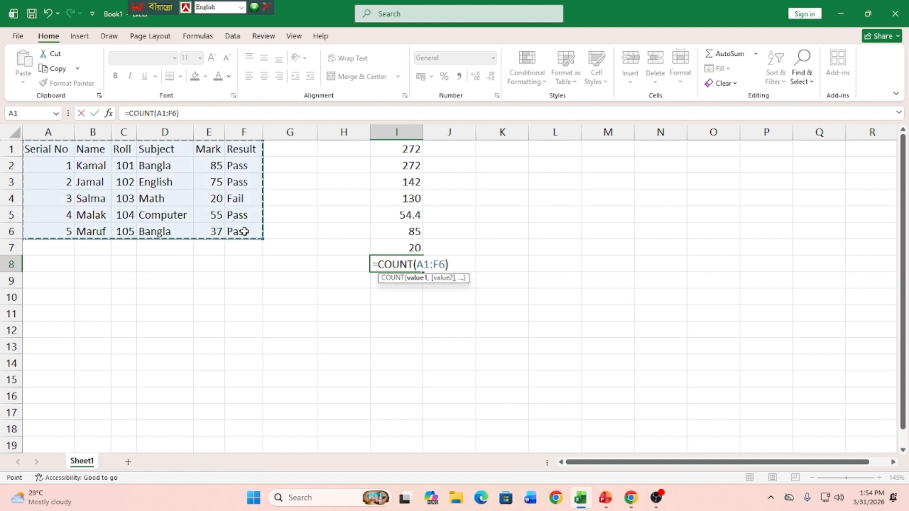
pyautogui.press('Return')
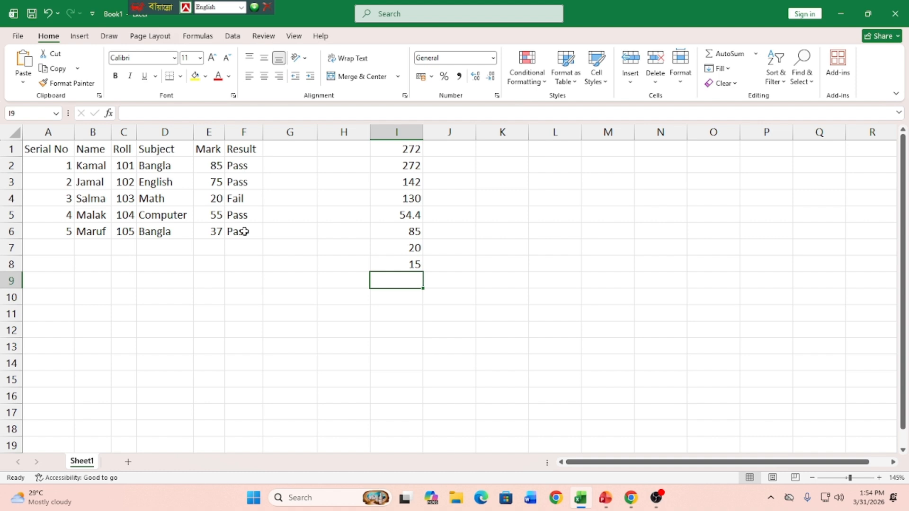
# Step: Enter the formula =counta(A1:F6) in cell I9 to count all non-empty cells of the student table
pyautogui.write('=')
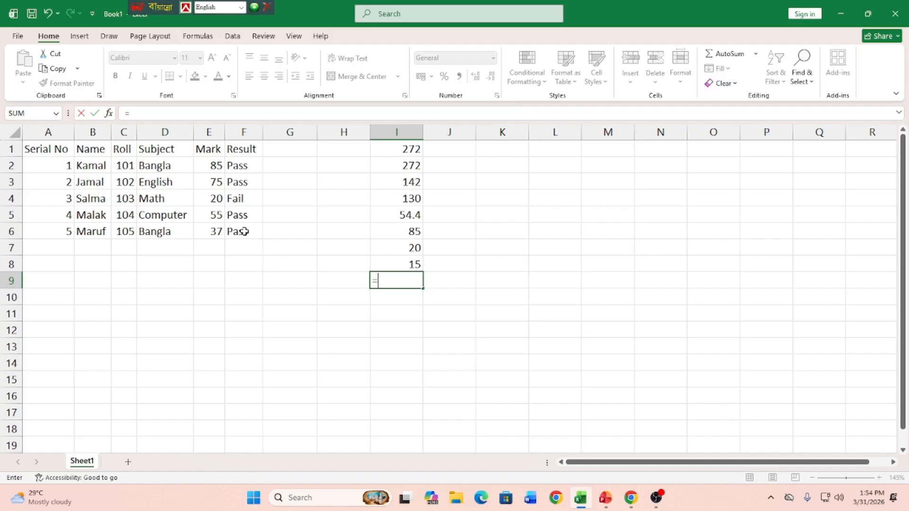
pyautogui.write('count')
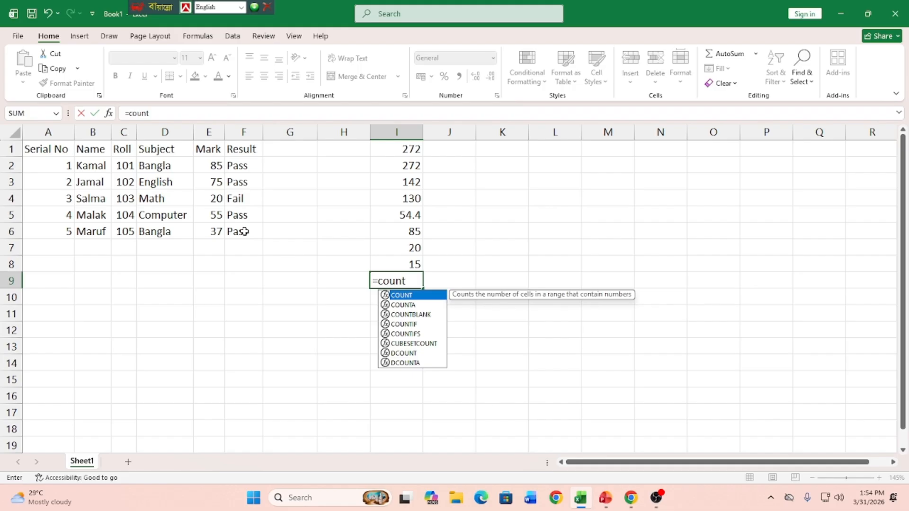
pyautogui.write('a')
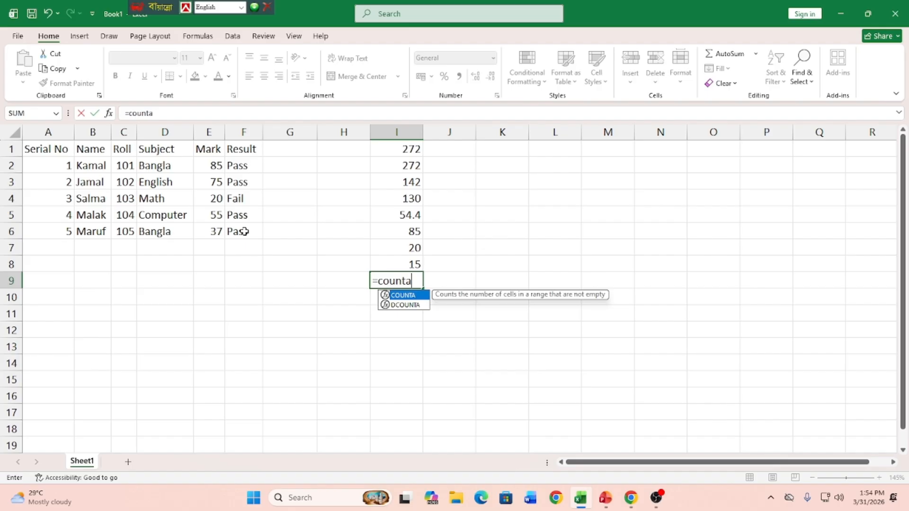
pyautogui.write('(')
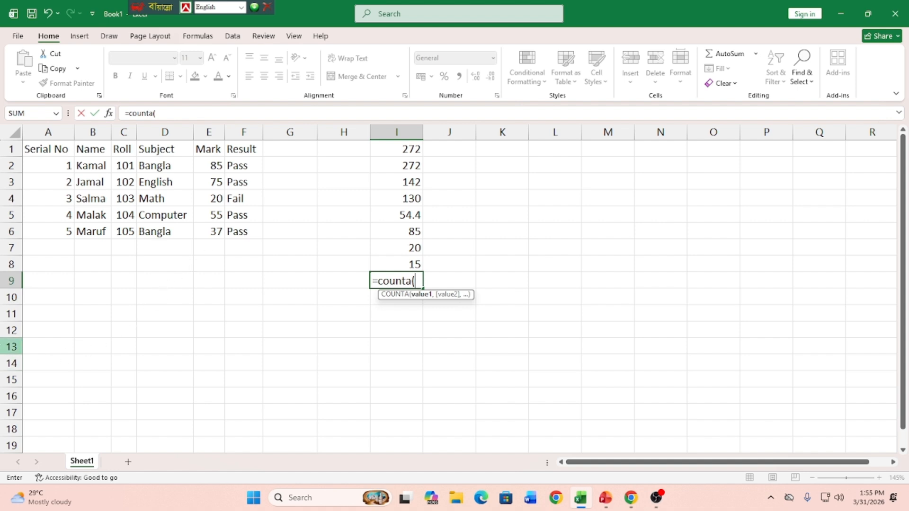
pyautogui.moveTo(37, 148); pyautogui.dragTo(245, 232)
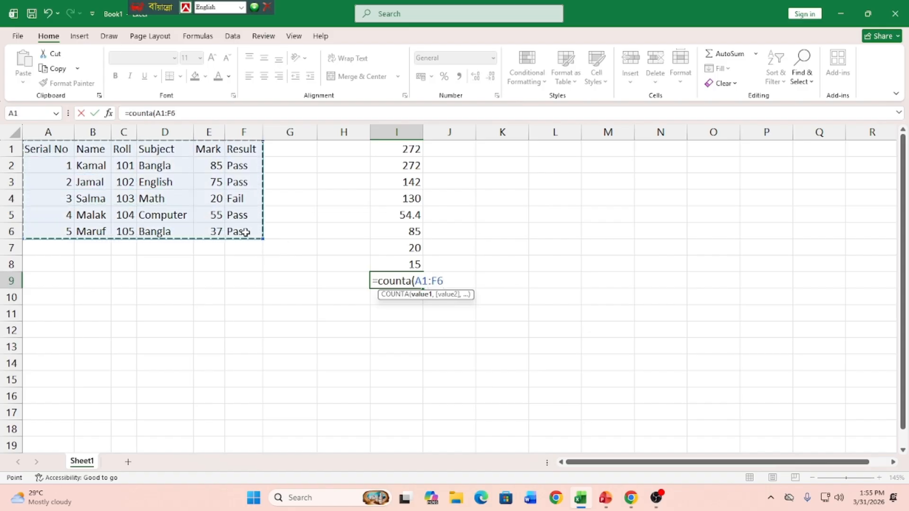
pyautogui.write(')')
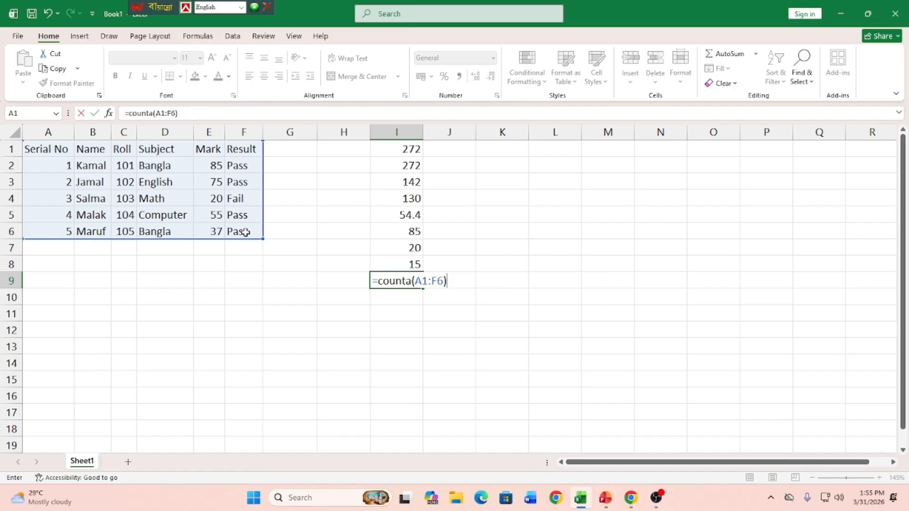
pyautogui.press('Return')
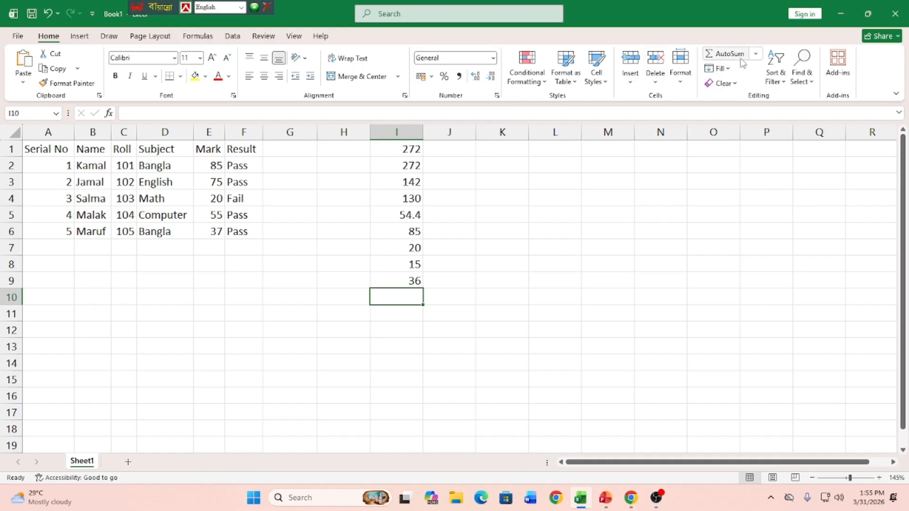
pyautogui.click(757, 56)
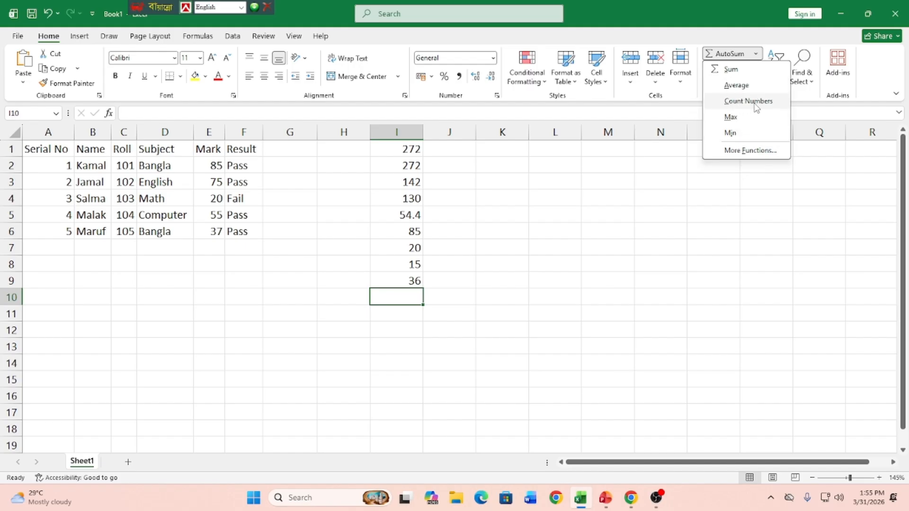
pyautogui.click(531, 303)
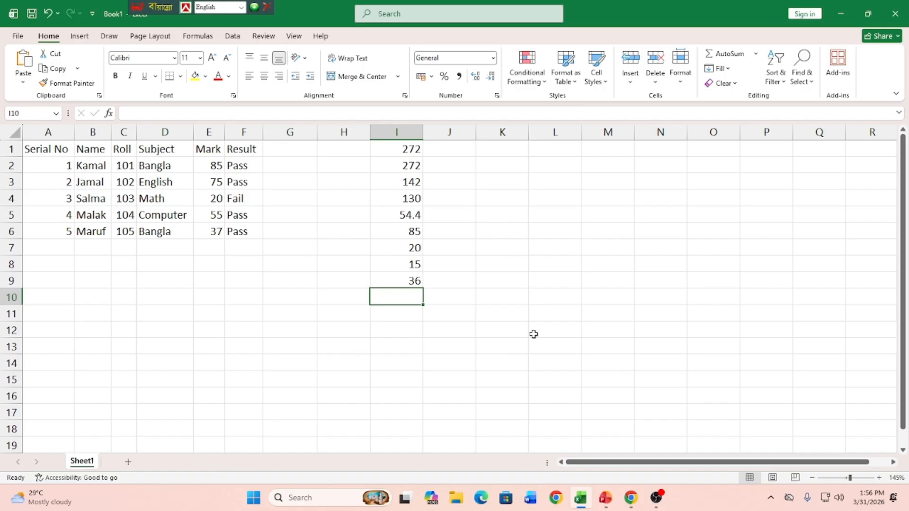
# Step: Clear all the function results in cells I1:I9
pyautogui.click(409, 149)
pyautogui.moveTo(409, 149); pyautogui.dragTo(410, 280)
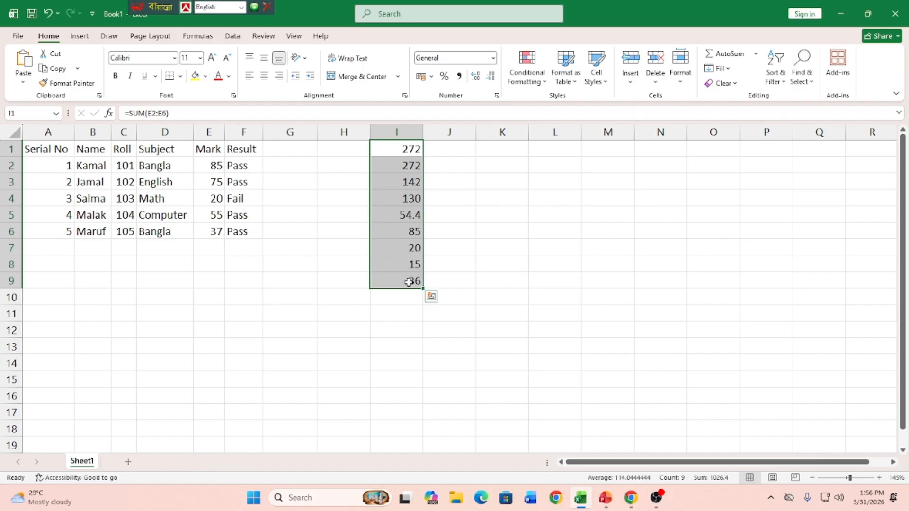
pyautogui.press('Delete')
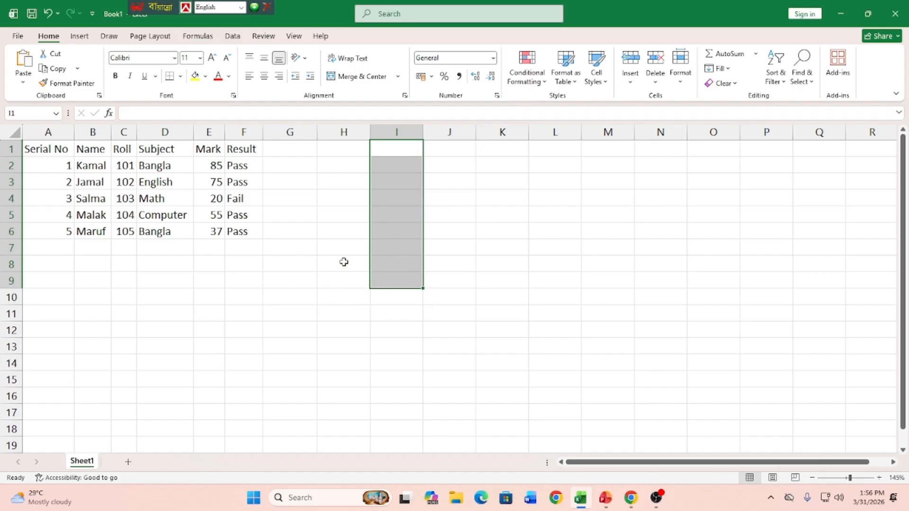
pyautogui.click(344, 233)
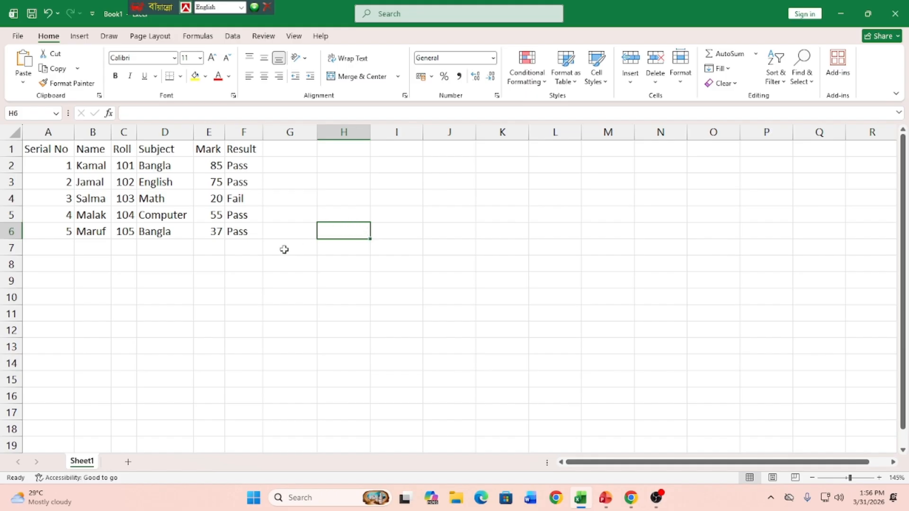
# Step: Enter the heading Serial No in cell I1 and the starting number 1 in cell I2
pyautogui.click(403, 150)
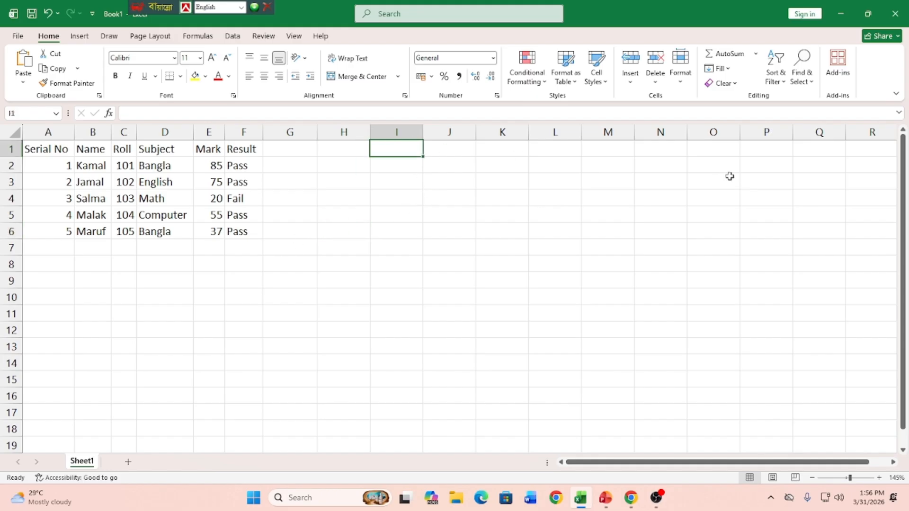
pyautogui.write('Serial ')
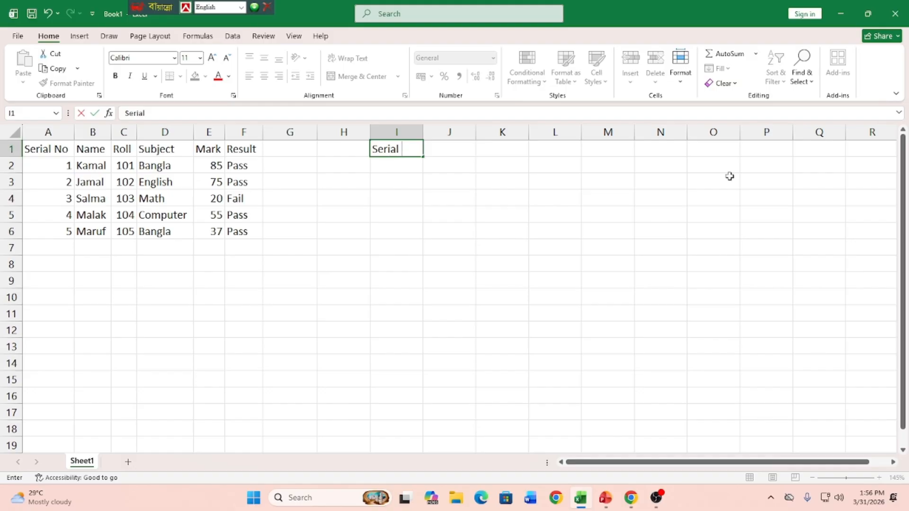
pyautogui.write('No')
pyautogui.press('Return')
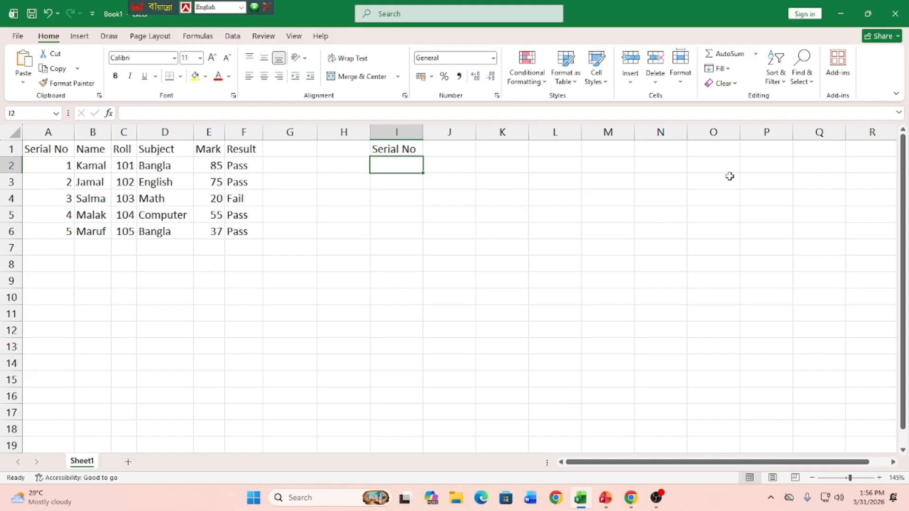
pyautogui.write('1')
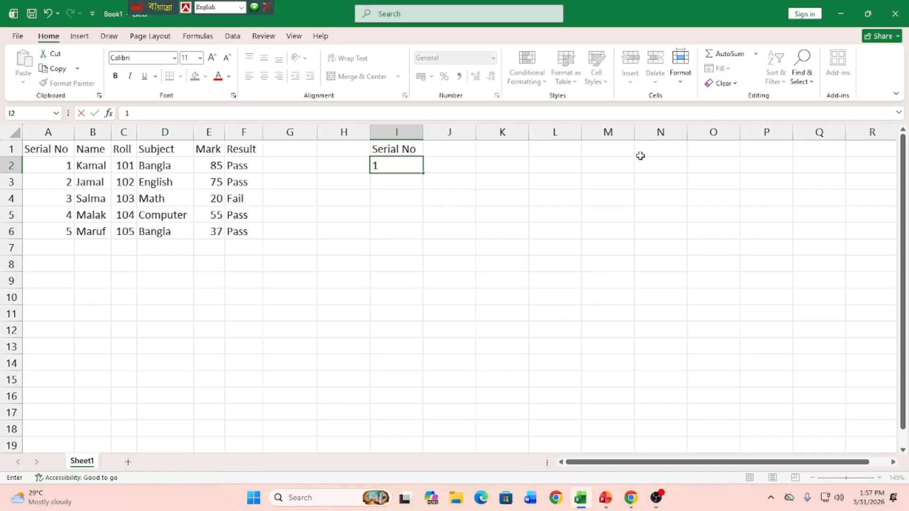
pyautogui.click(372, 300)
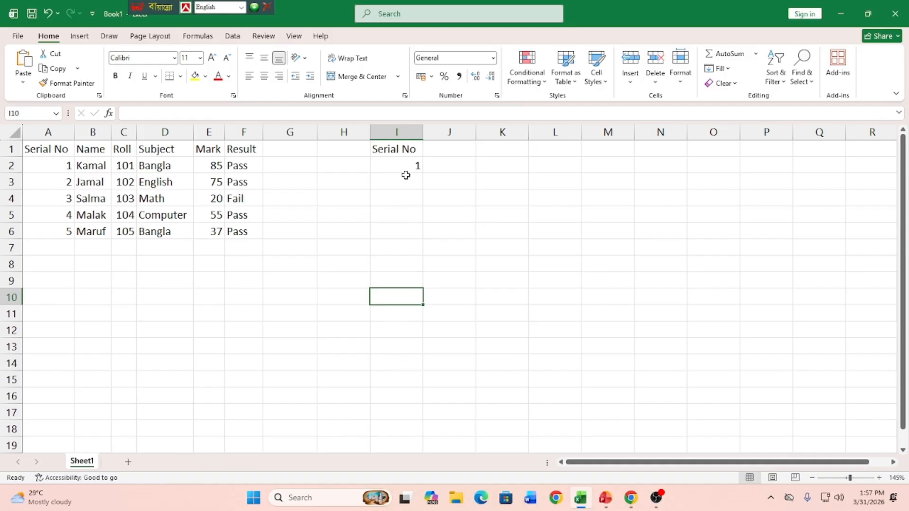
# Step: Fill I2:I11 with a linear column series from 1, using step value 1 and stop value 10
pyautogui.click(401, 166)
pyautogui.moveTo(401, 166); pyautogui.dragTo(411, 317)
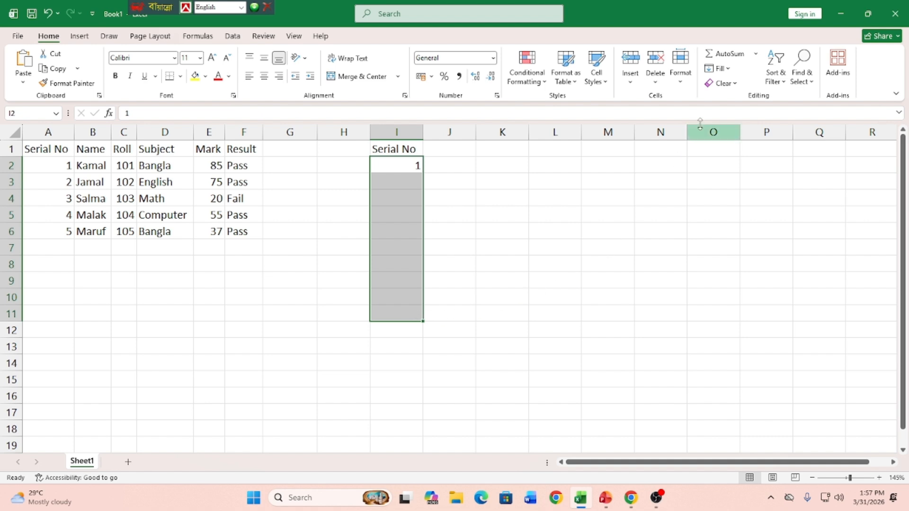
pyautogui.click(729, 69)
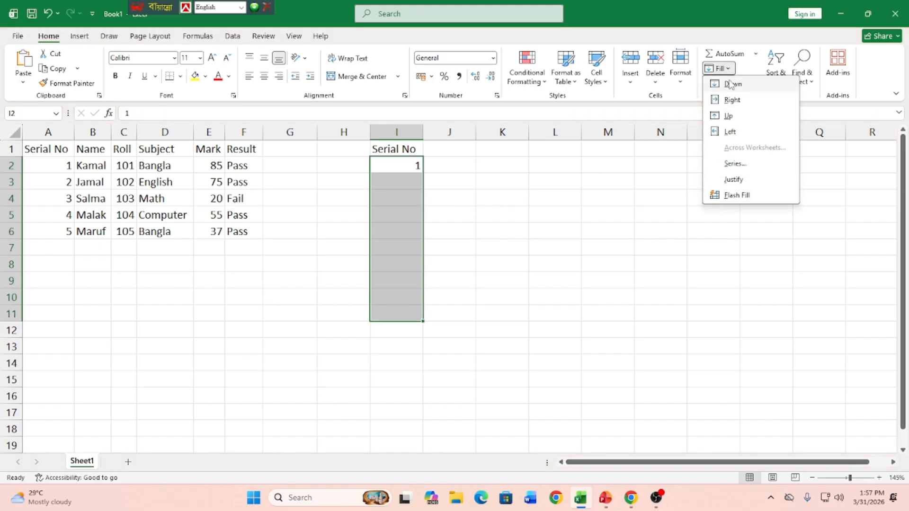
pyautogui.click(733, 166)
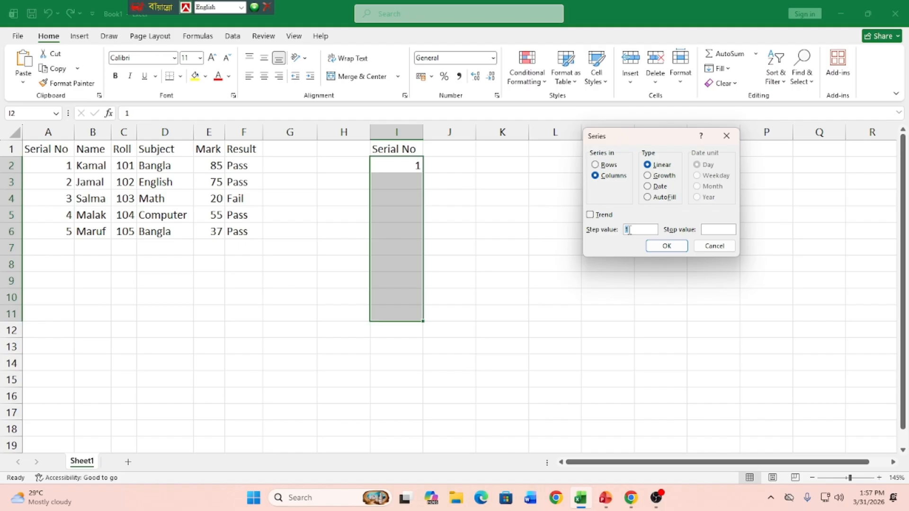
pyautogui.click(706, 229)
pyautogui.write('10')
pyautogui.click(668, 245)
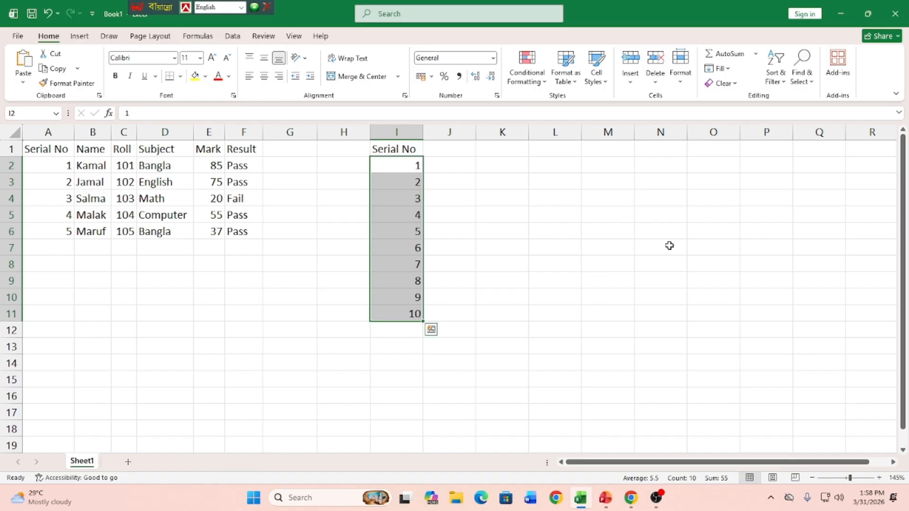
pyautogui.click(563, 245)
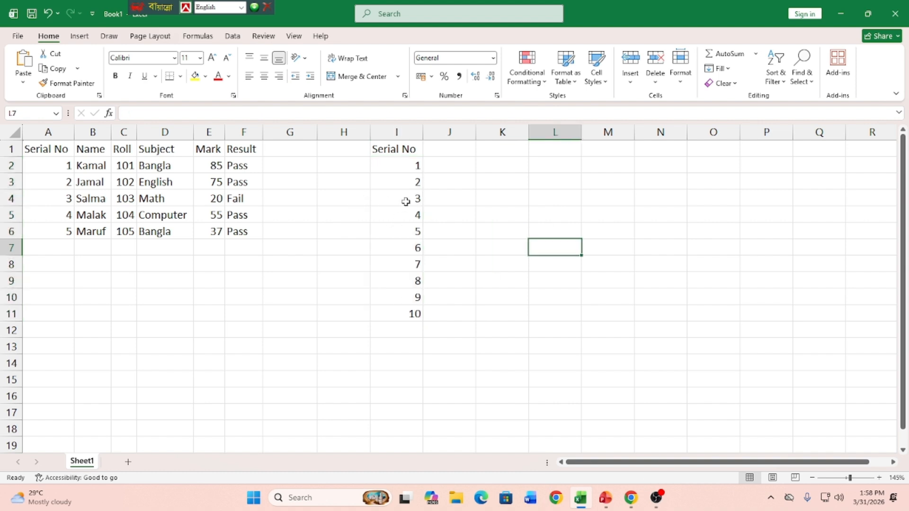
# Step: Clear the serial numbers in I4:I11 and extend the 1, 2 pattern of I2:I3 down to I17 with the fill handle
pyautogui.moveTo(406, 201); pyautogui.dragTo(392, 325)
pyautogui.press('Delete')
pyautogui.click(503, 301)
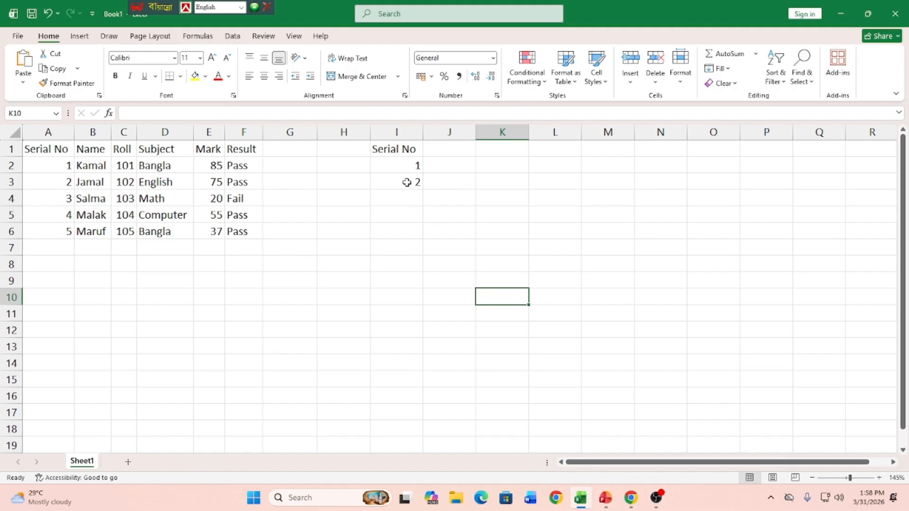
pyautogui.moveTo(399, 162); pyautogui.dragTo(398, 181)
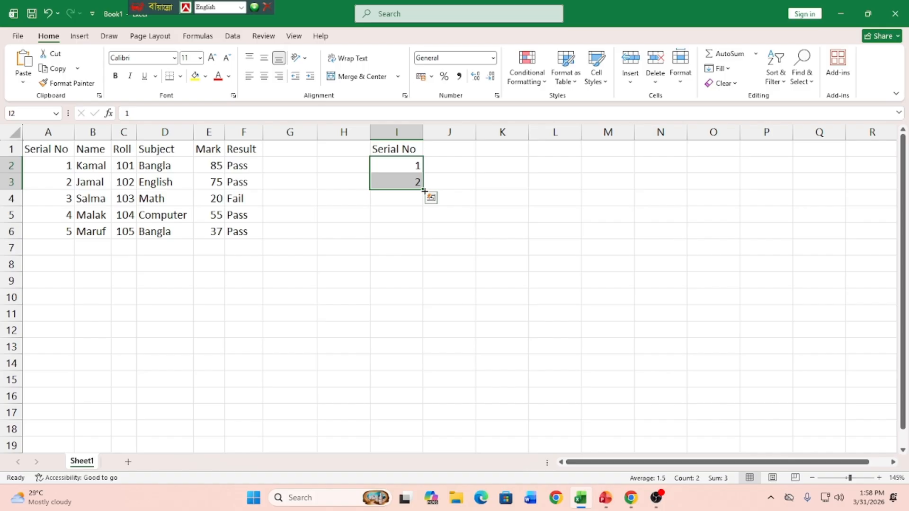
pyautogui.moveTo(424, 191); pyautogui.dragTo(373, 421)
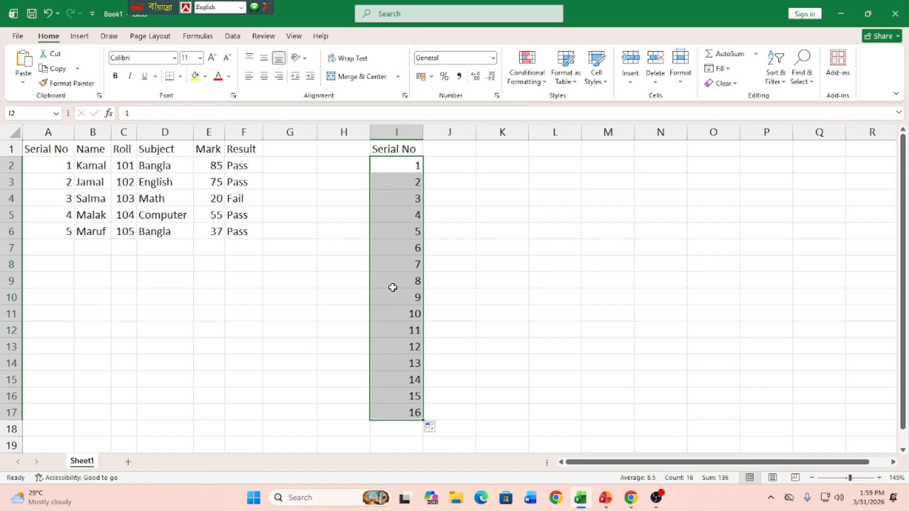
# Step: Autofill the single value 1 from I2 down to I17 and switch the fill option to Fill Series
pyautogui.click(396, 164)
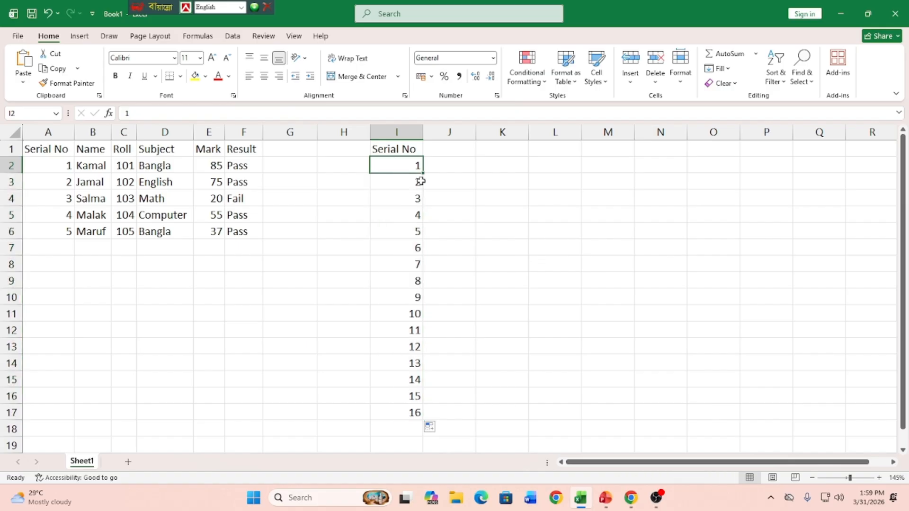
pyautogui.moveTo(422, 173); pyautogui.dragTo(412, 415)
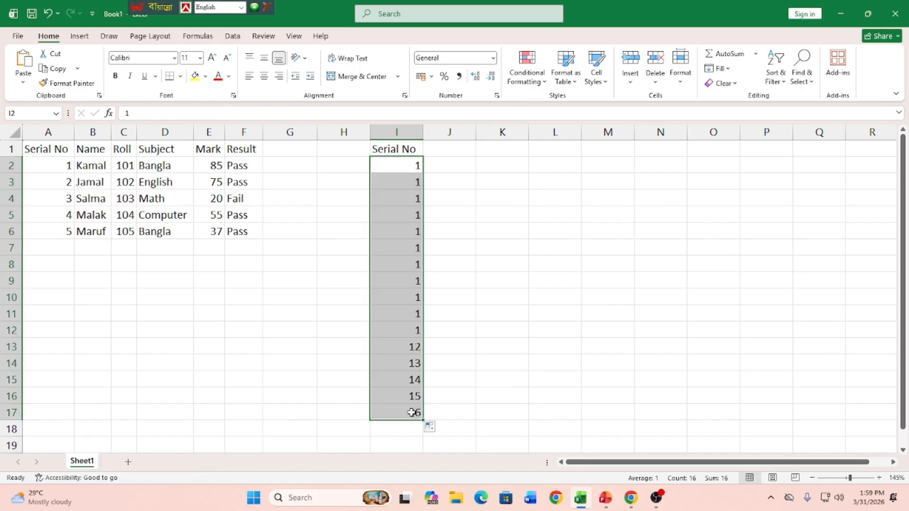
pyautogui.click(432, 427)
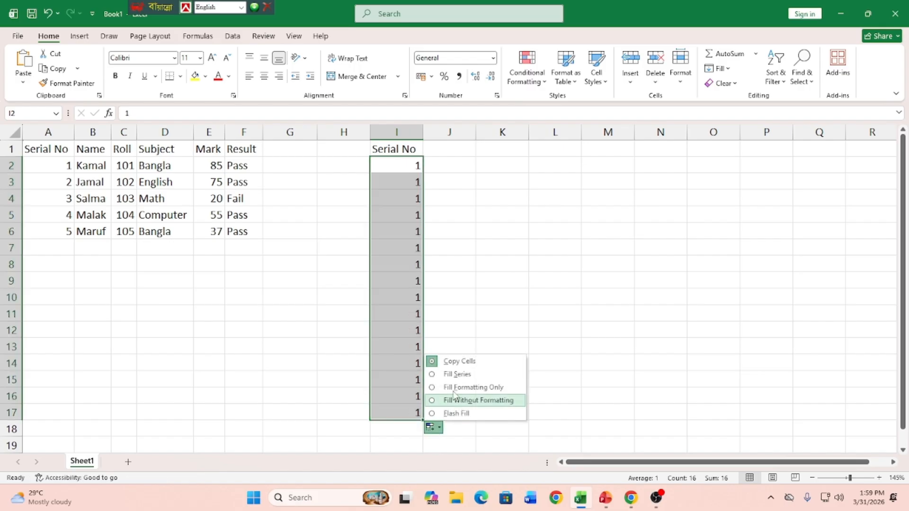
pyautogui.click(460, 375)
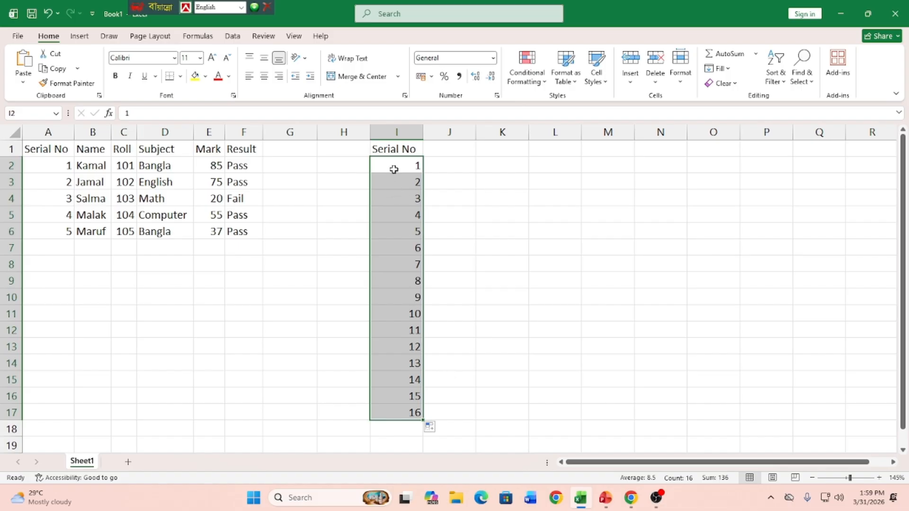
pyautogui.moveTo(393, 169); pyautogui.dragTo(394, 181)
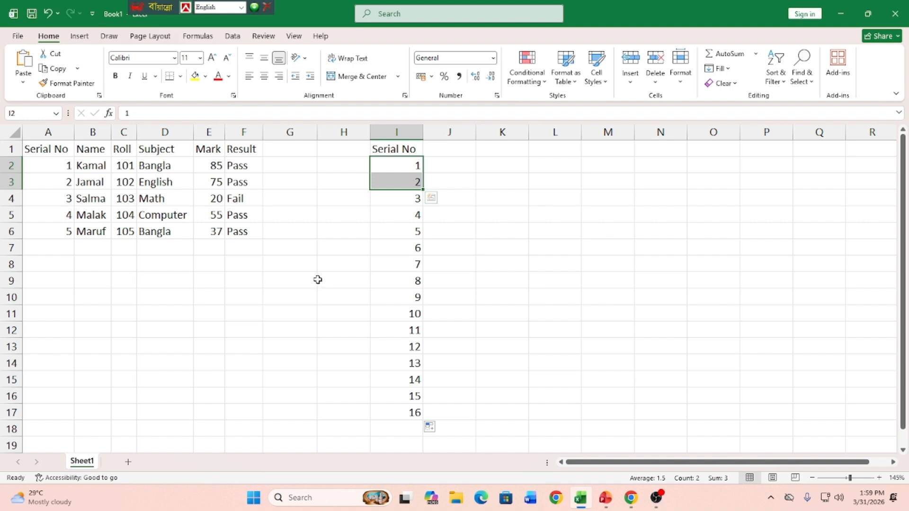
# Step: Enter 2 and 4 in J1:J2 and extend the even-number pattern down to J17
pyautogui.click(445, 151)
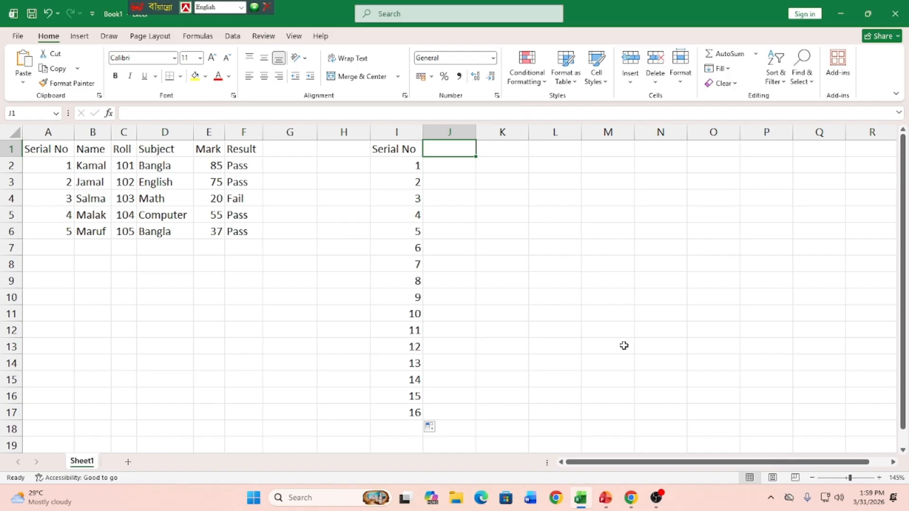
pyautogui.write('2')
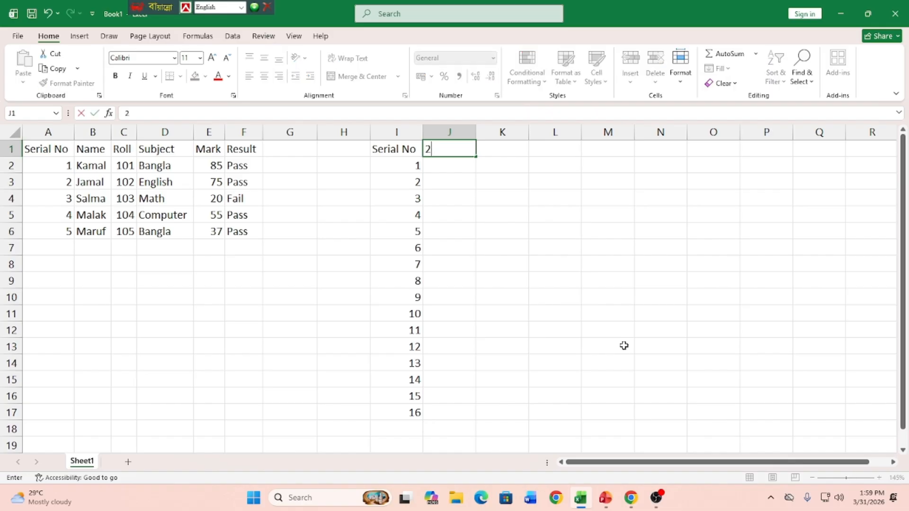
pyautogui.press('Return')
pyautogui.write('4')
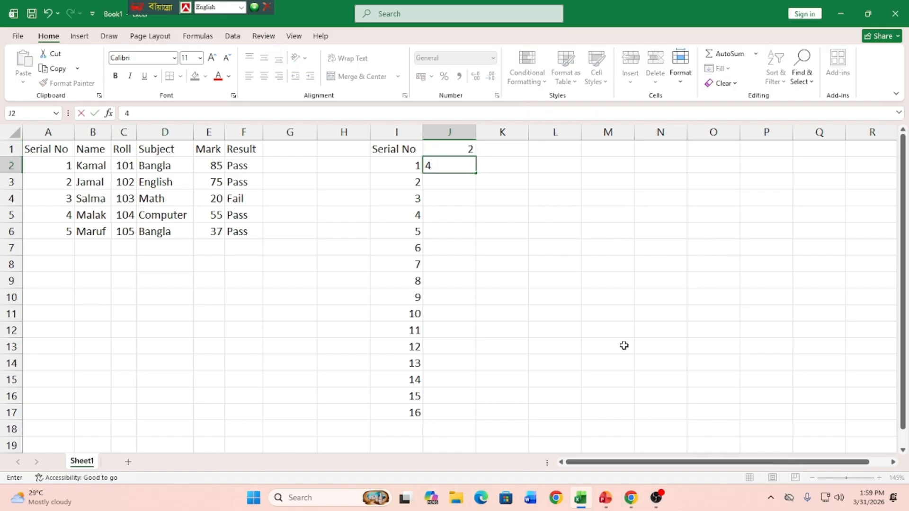
pyautogui.moveTo(462, 148); pyautogui.dragTo(459, 415)
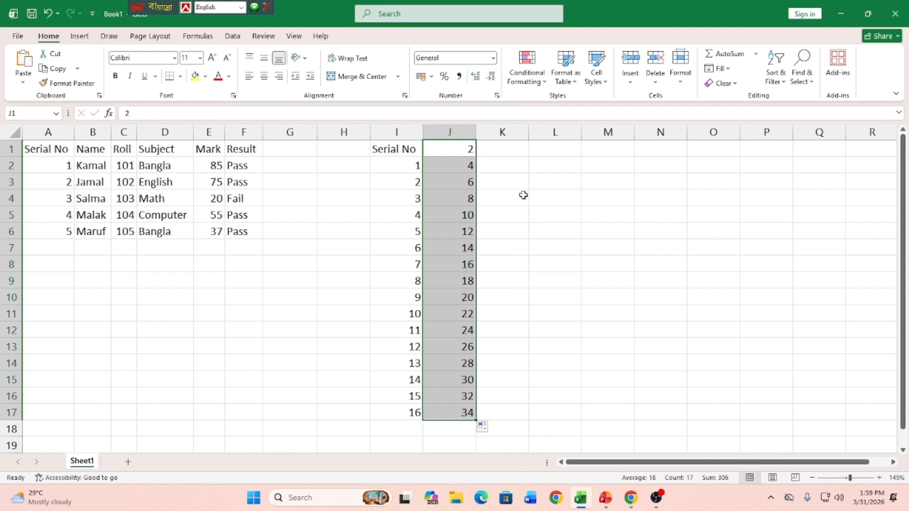
# Step: Enter 1 and 3 in K1:K2 and extend the odd-number pattern down to K17
pyautogui.click(488, 143)
pyautogui.write('1')
pyautogui.press('Return')
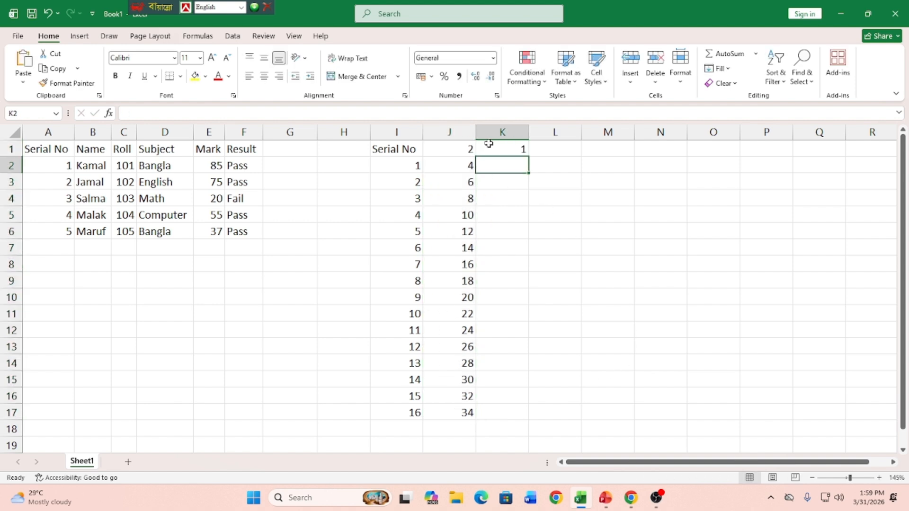
pyautogui.write('3')
pyautogui.press('Return')
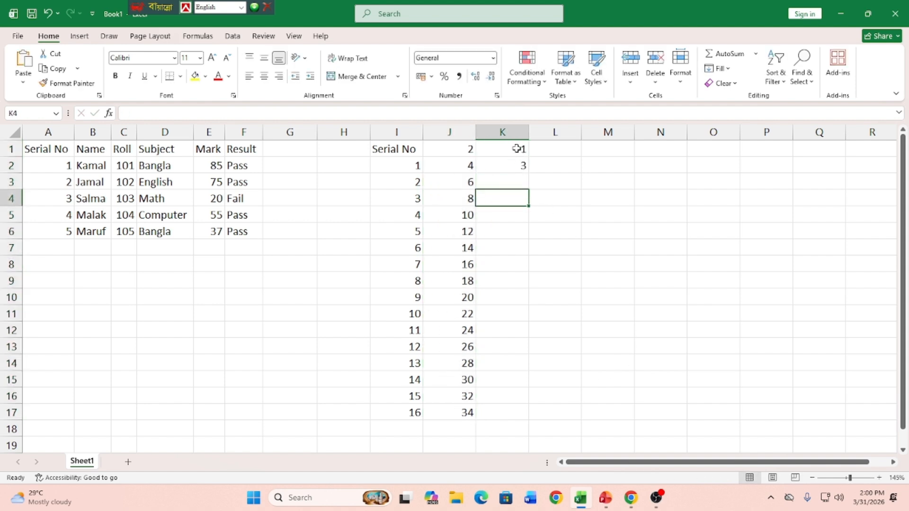
pyautogui.moveTo(519, 147); pyautogui.dragTo(528, 416)
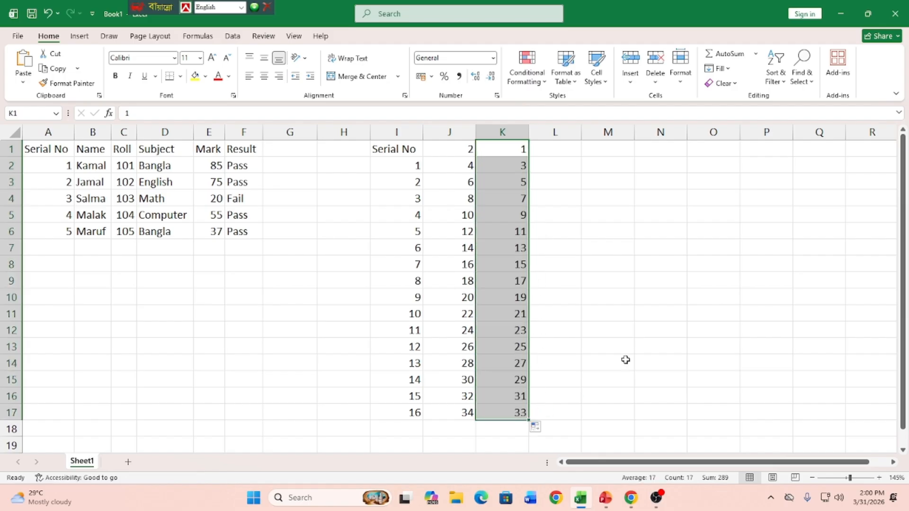
# Step: Enter 50 and 51 in L1:L2 and extend the consecutive numbers down to L17
pyautogui.click(562, 152)
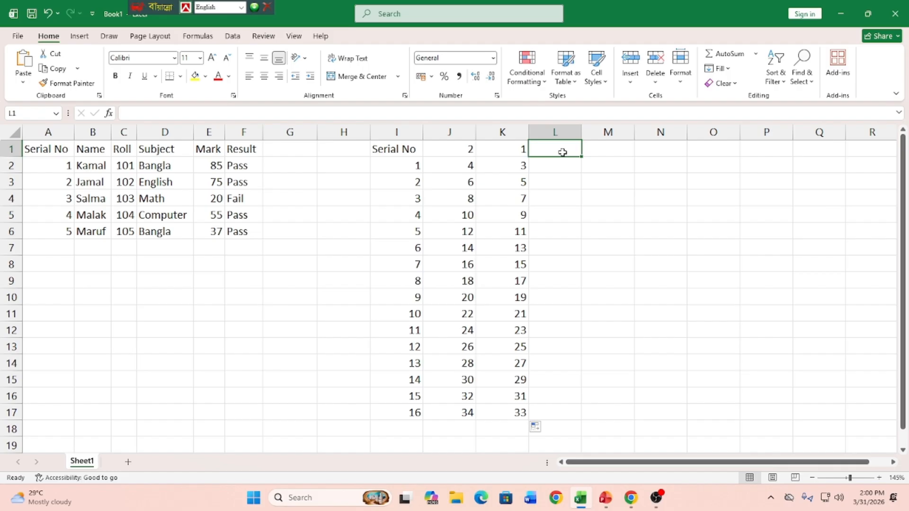
pyautogui.write('50')
pyautogui.press('Return')
pyautogui.write('51')
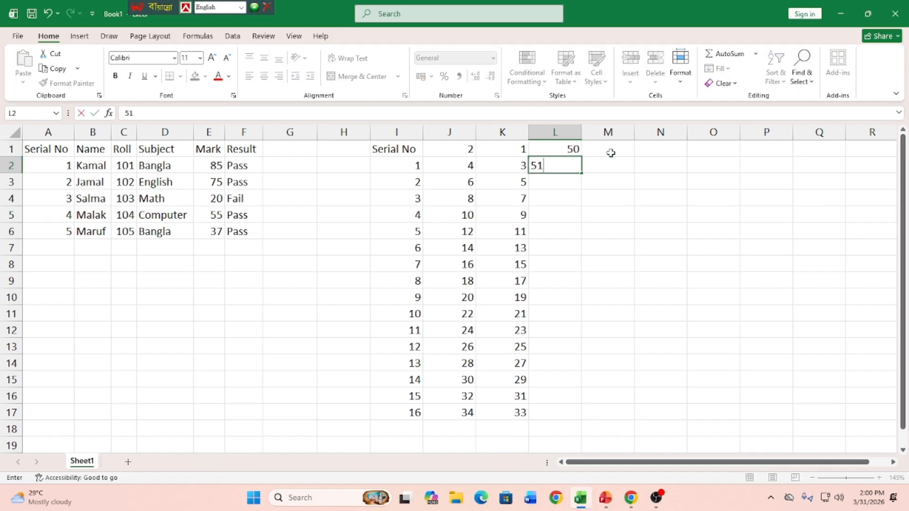
pyautogui.click(592, 197)
pyautogui.moveTo(573, 149); pyautogui.dragTo(555, 419)
pyautogui.click(616, 313)
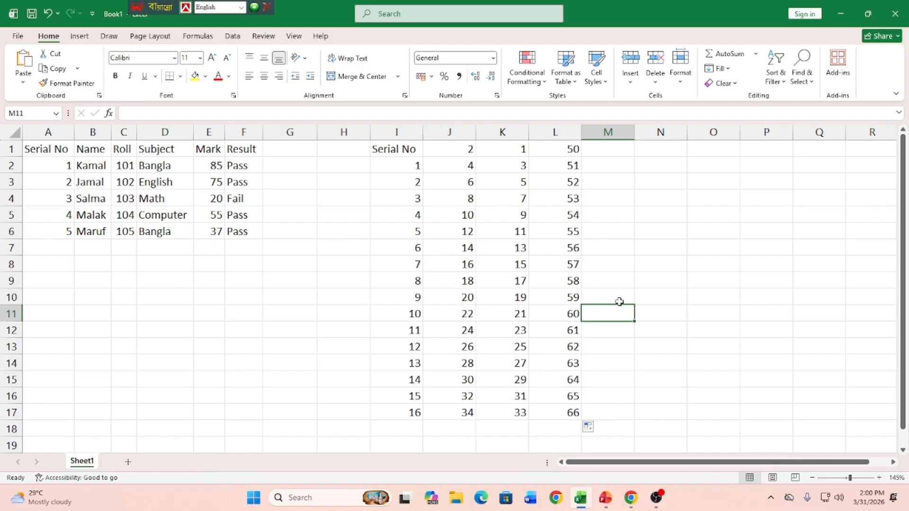
# Step: Under the heading Day in M1, autofill the weekdays from Saturday down M2:M8 and widen column M to fit them
pyautogui.click(613, 151)
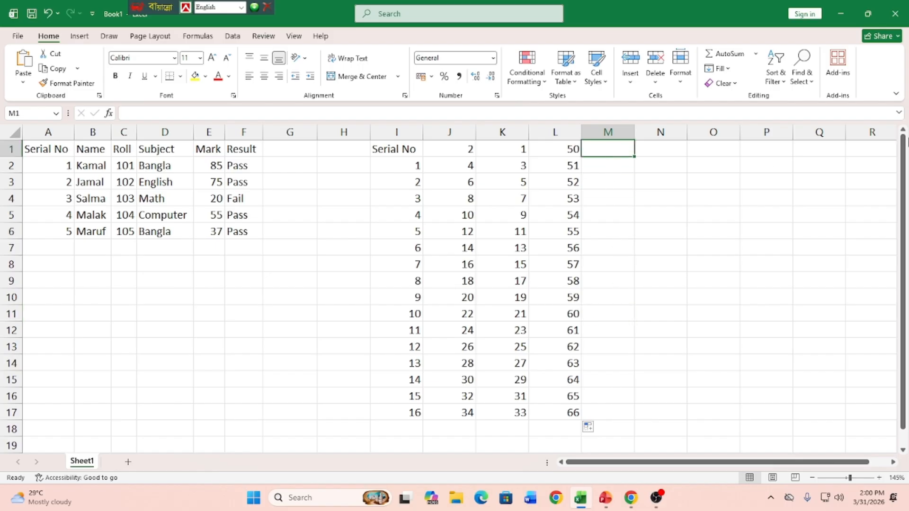
pyautogui.write('Day')
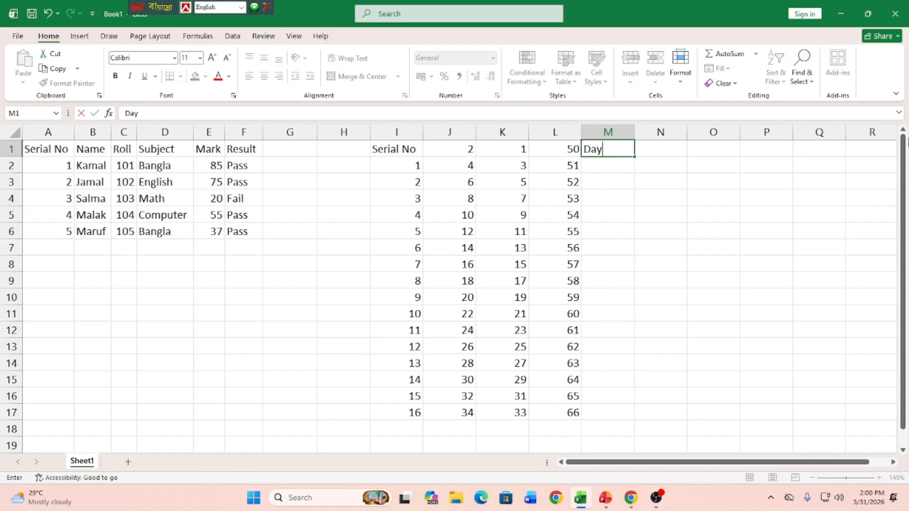
pyautogui.press('Return')
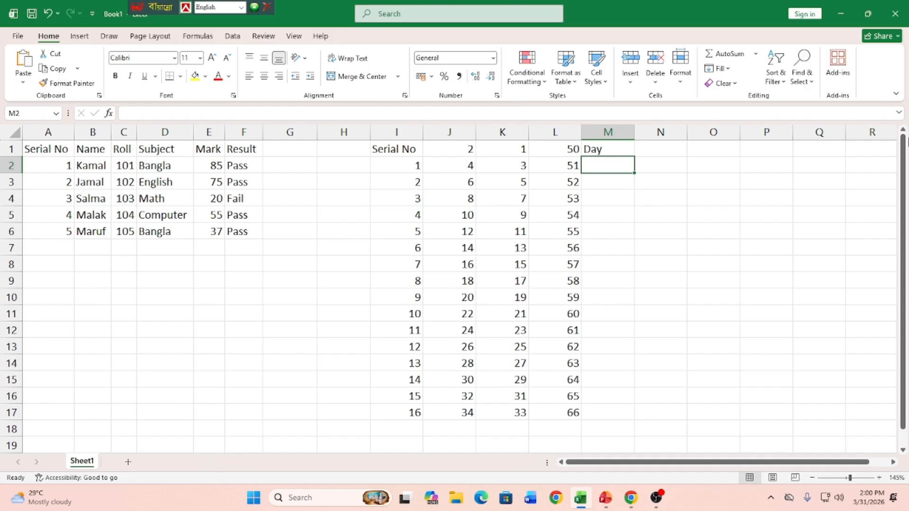
pyautogui.write('Sat')
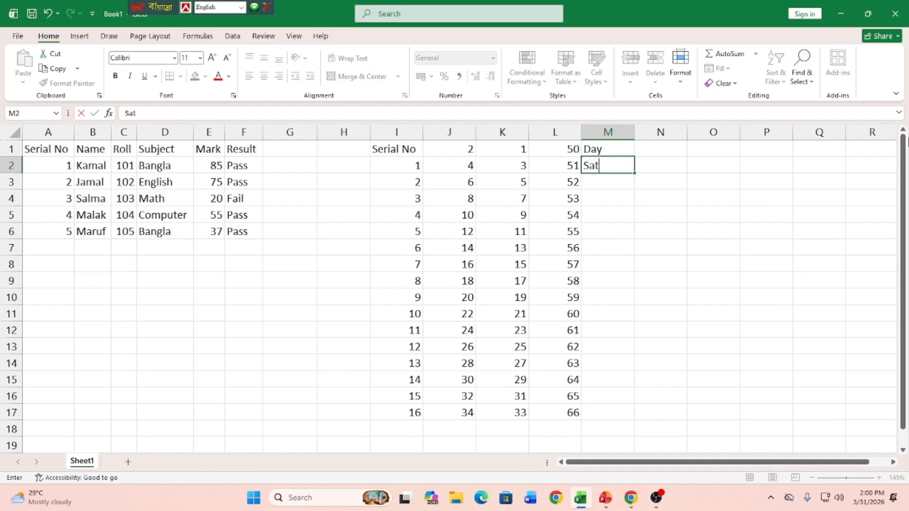
pyautogui.write('urday')
pyautogui.moveTo(636, 176); pyautogui.dragTo(625, 277)
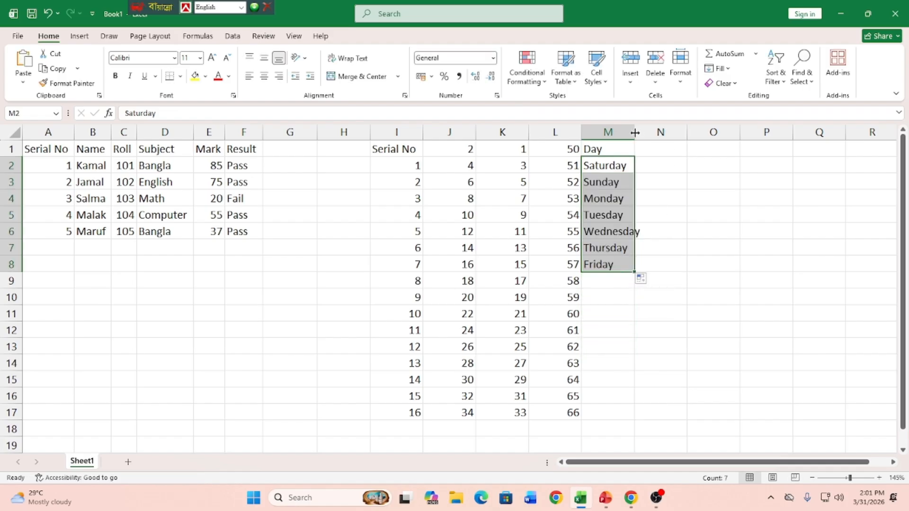
pyautogui.moveTo(635, 130); pyautogui.dragTo(646, 130)
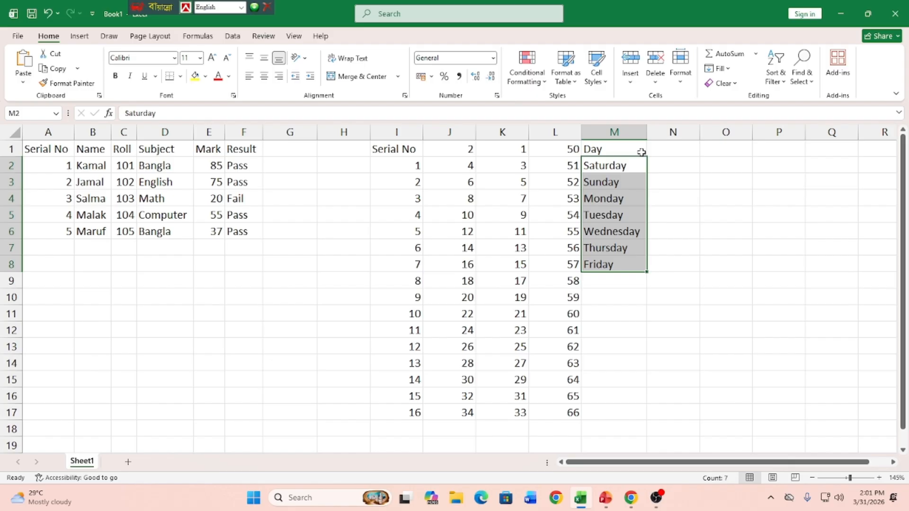
# Step: Enter the heading Month in N1 and autofill the months from January in N2 down to N13
pyautogui.click(660, 148)
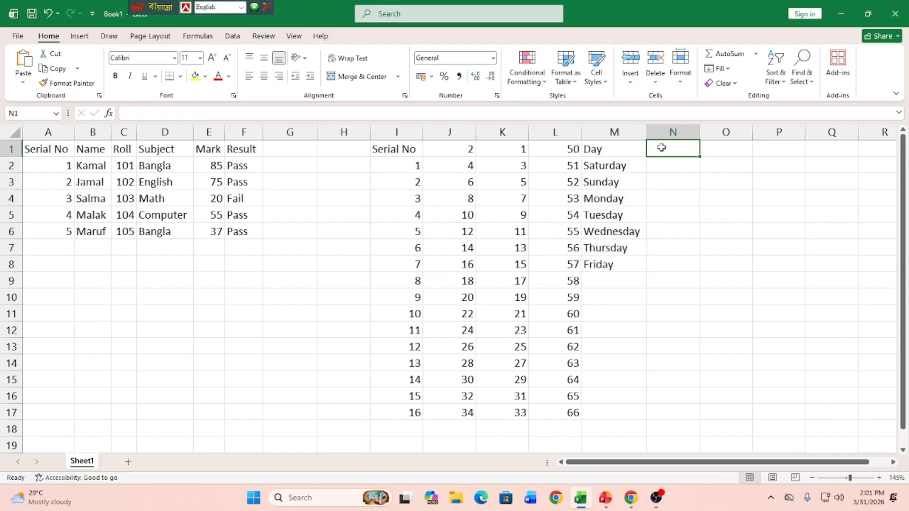
pyautogui.write('Month')
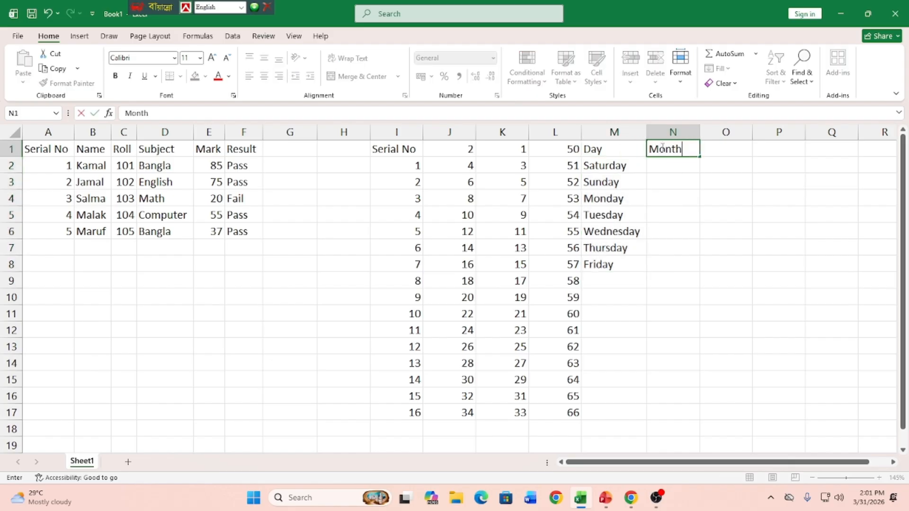
pyautogui.press('Return')
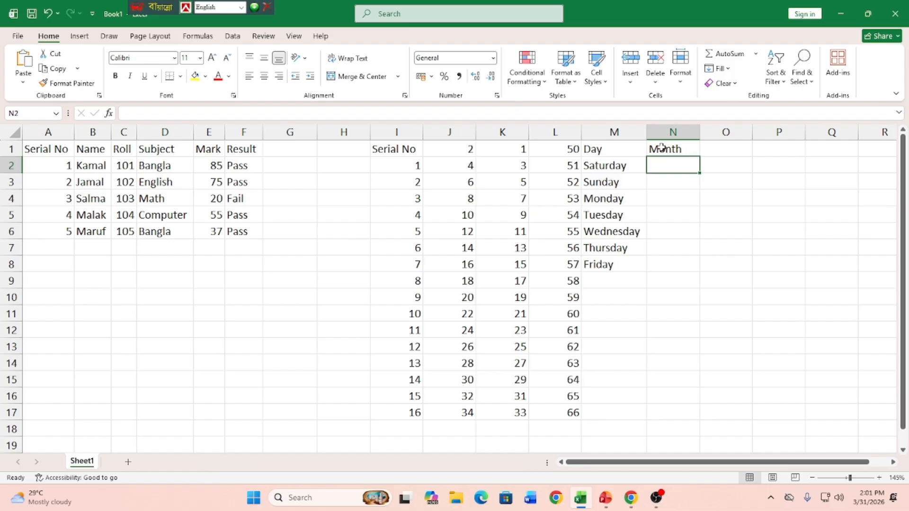
pyautogui.write('J')
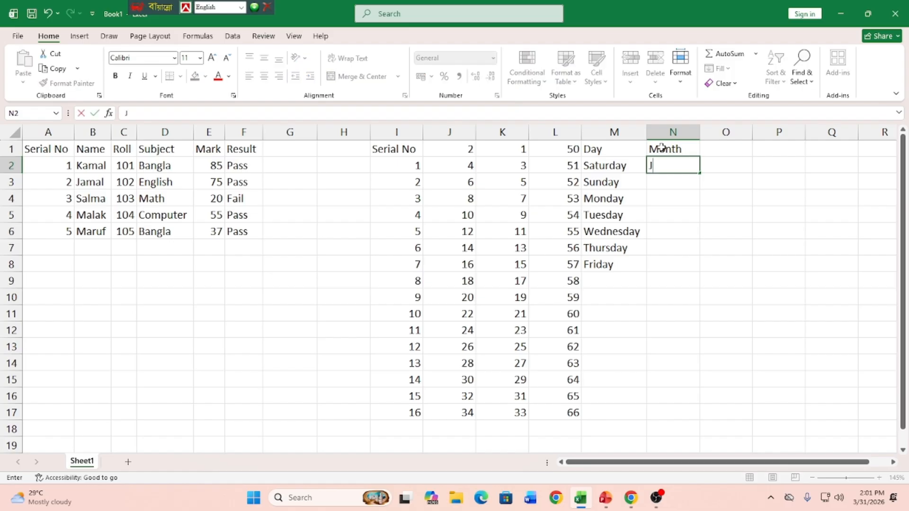
pyautogui.write('anuary')
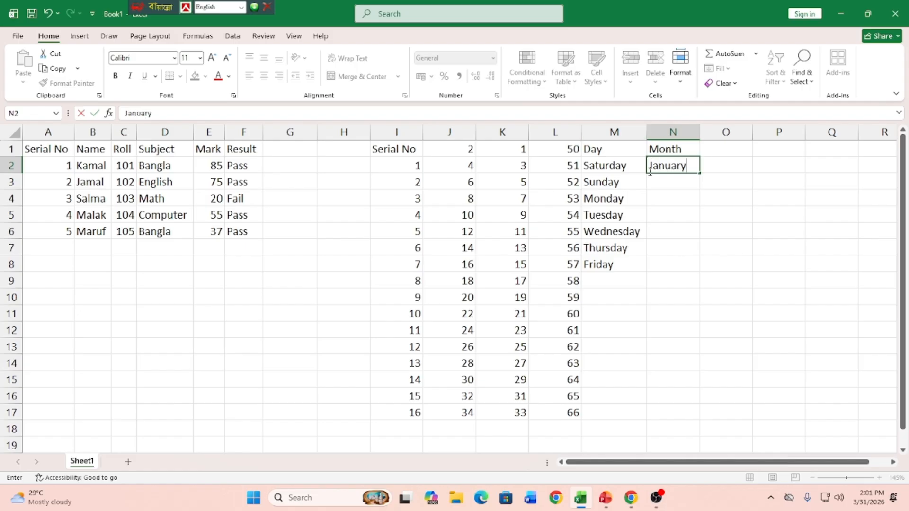
pyautogui.moveTo(700, 173); pyautogui.dragTo(689, 355)
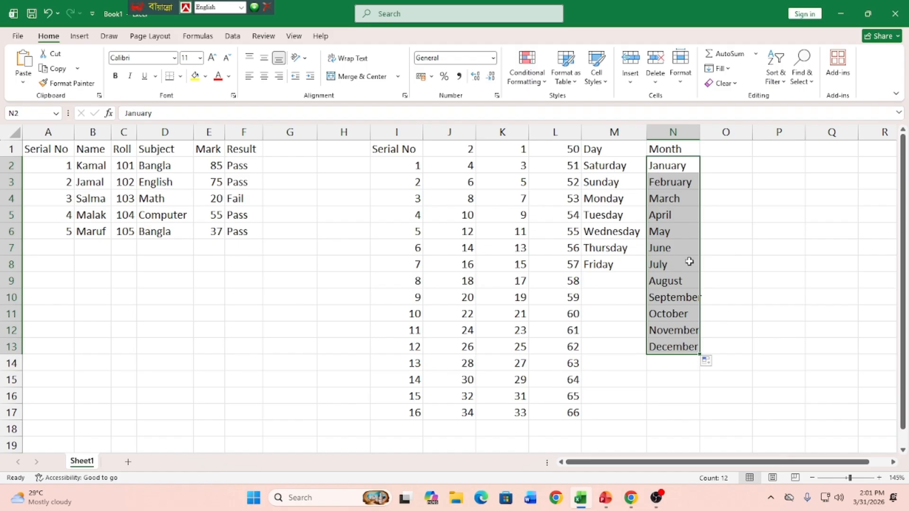
# Step: Fit column N's width to the month names and enter the heading Date in O1
pyautogui.doubleClick(699, 135)
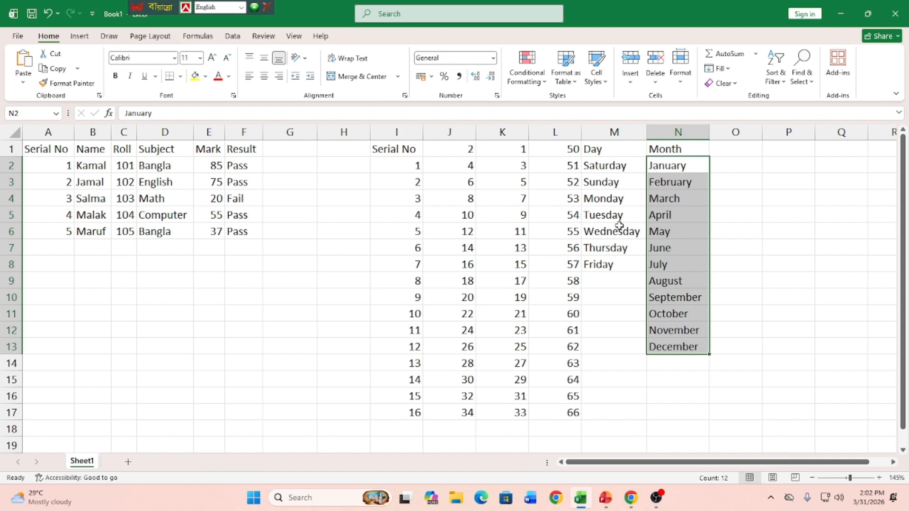
pyautogui.click(729, 151)
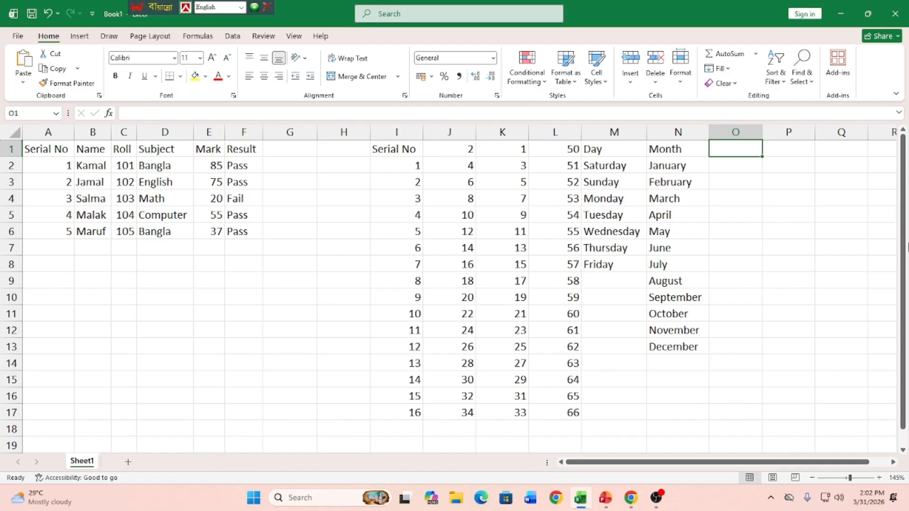
pyautogui.write('Date')
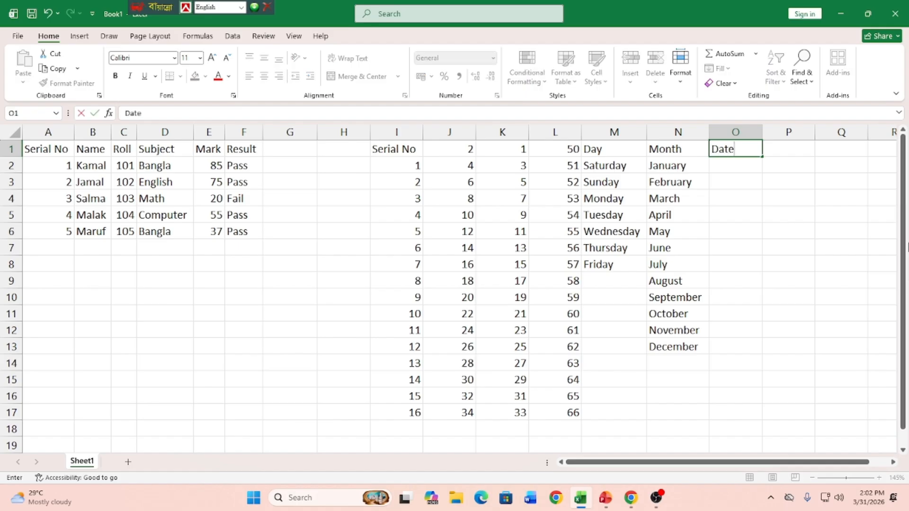
pyautogui.press('Return')
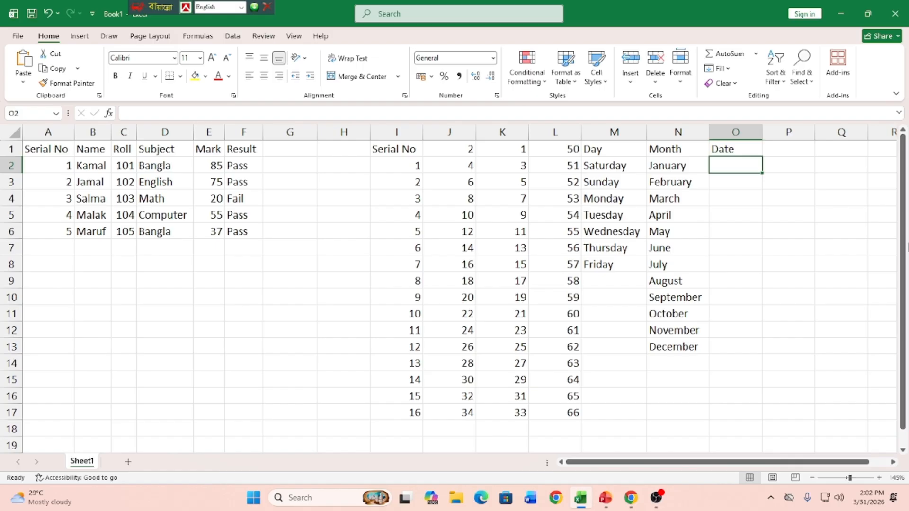
# Step: Enter the date 4/1/2026 in O2 under the Date heading
pyautogui.write('4')
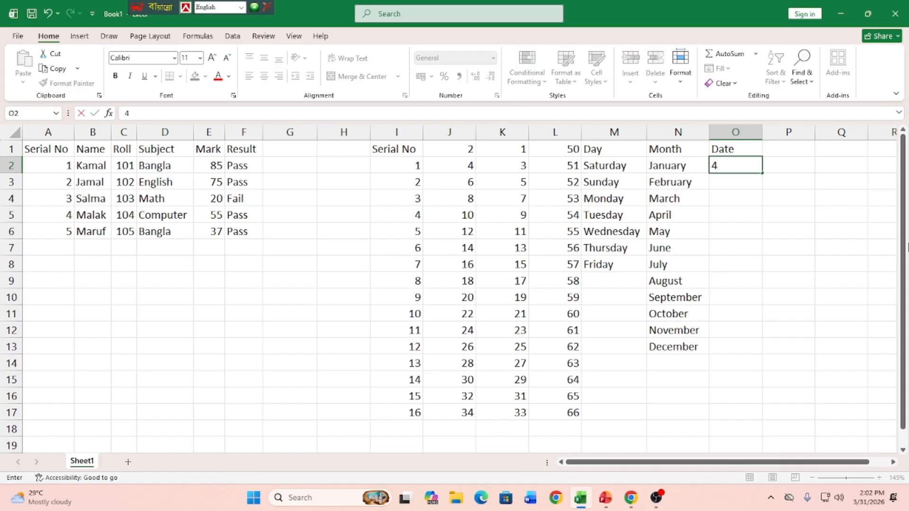
pyautogui.write('/1')
pyautogui.press('BackSpace')
pyautogui.write('4/2026')
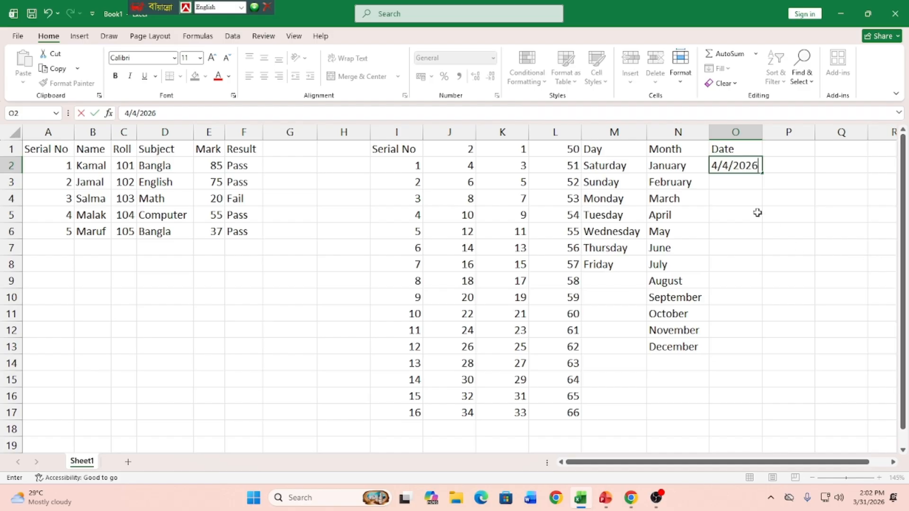
pyautogui.click(729, 165)
pyautogui.press('BackSpace')
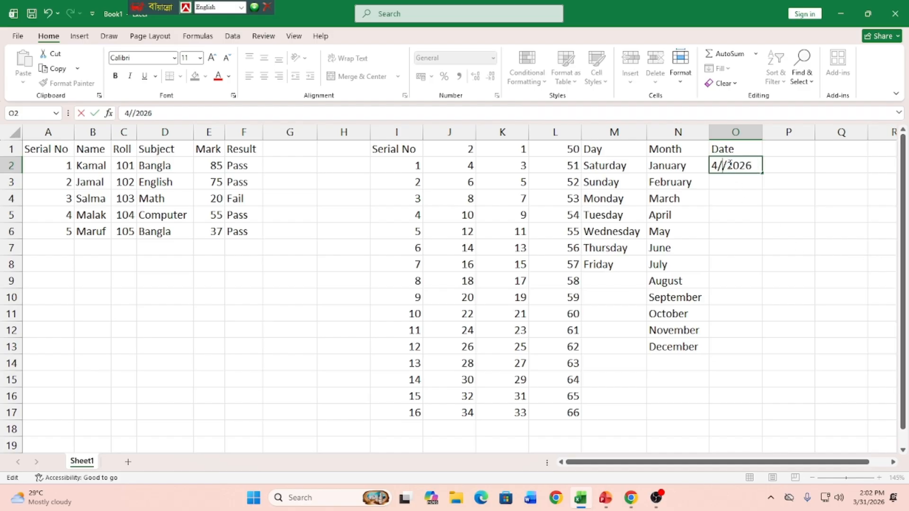
pyautogui.write('1')
pyautogui.press('Return')
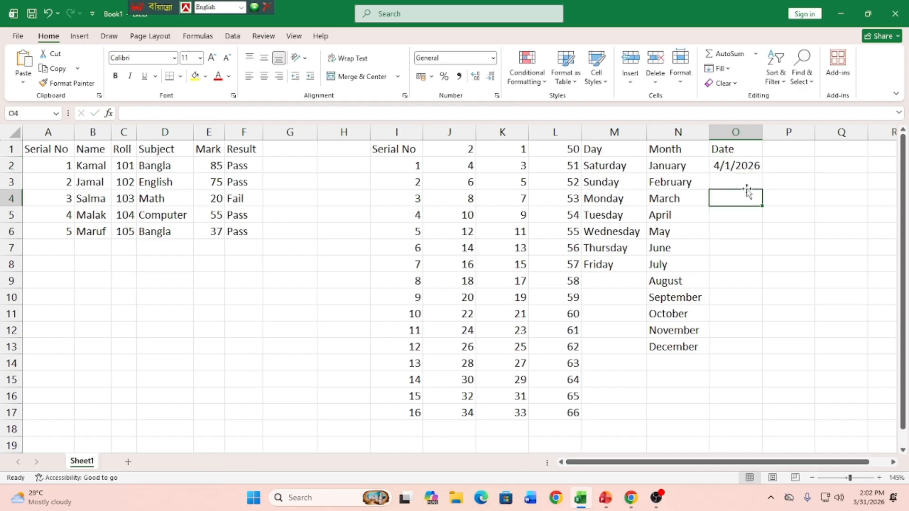
# Step: Autofill the dates from 4/1/2026 in O2 down to O31 and widen column O to show them fully
pyautogui.click(745, 168)
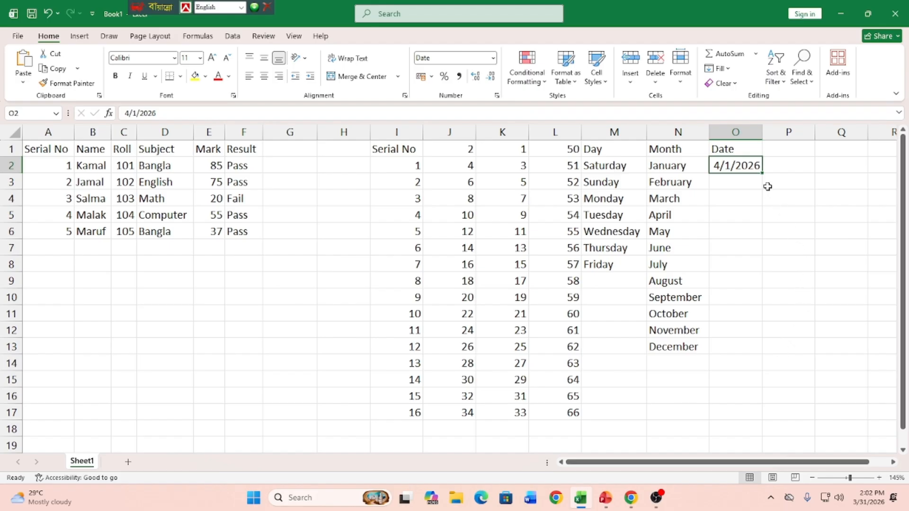
pyautogui.moveTo(761, 173); pyautogui.dragTo(734, 437)
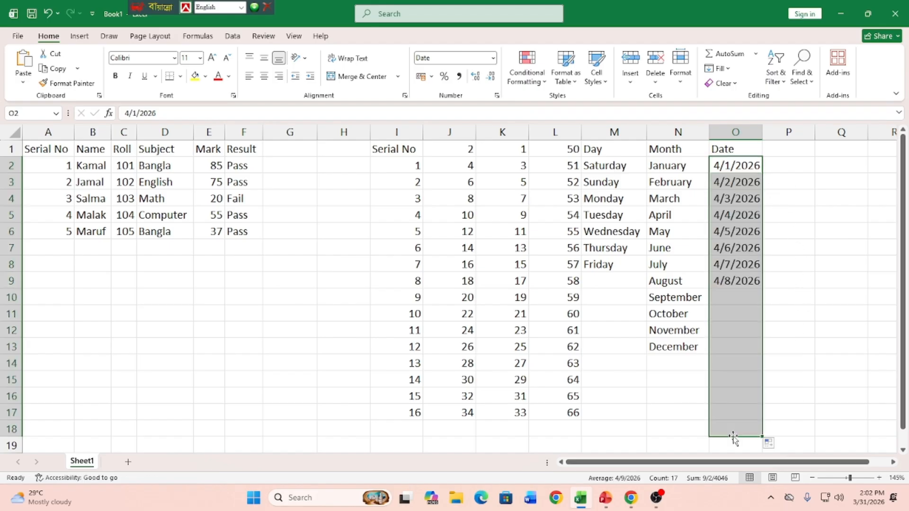
pyautogui.scroll(-2, 733, 426)
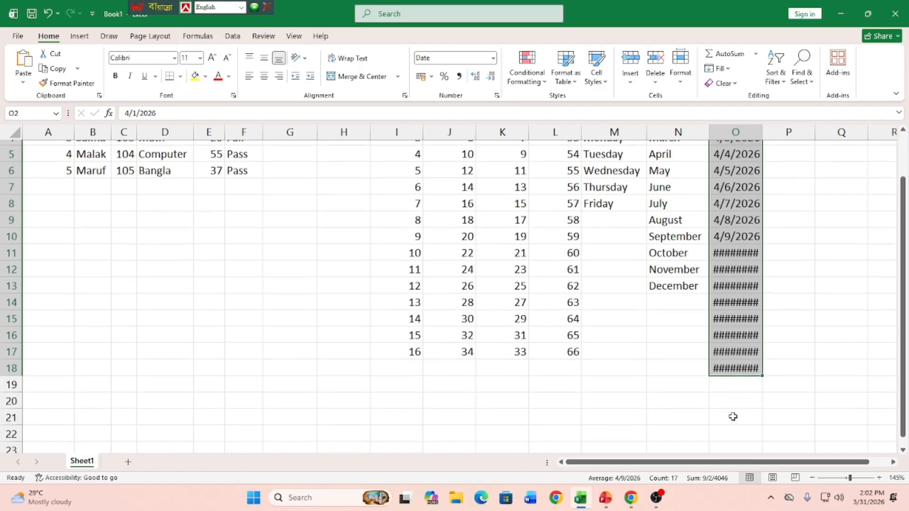
pyautogui.moveTo(762, 336); pyautogui.dragTo(754, 447)
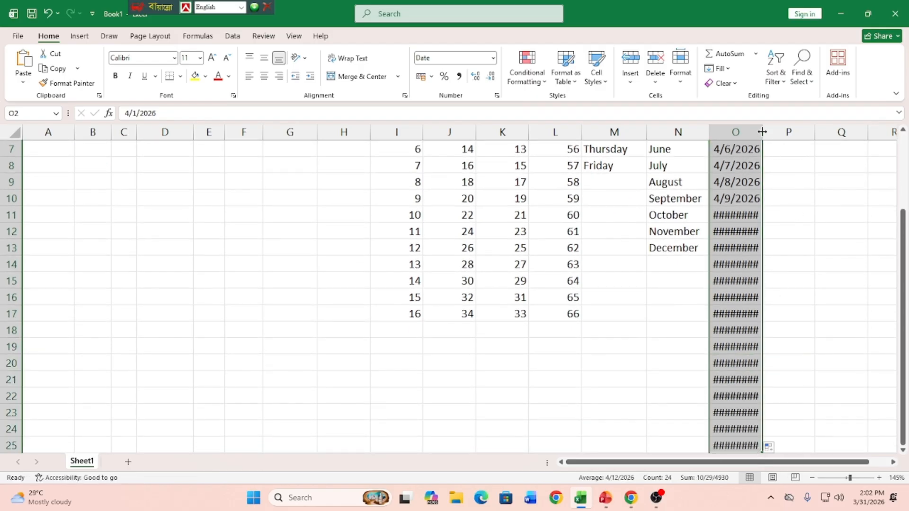
pyautogui.moveTo(762, 133); pyautogui.dragTo(787, 132)
pyautogui.scroll(-4, 785, 347)
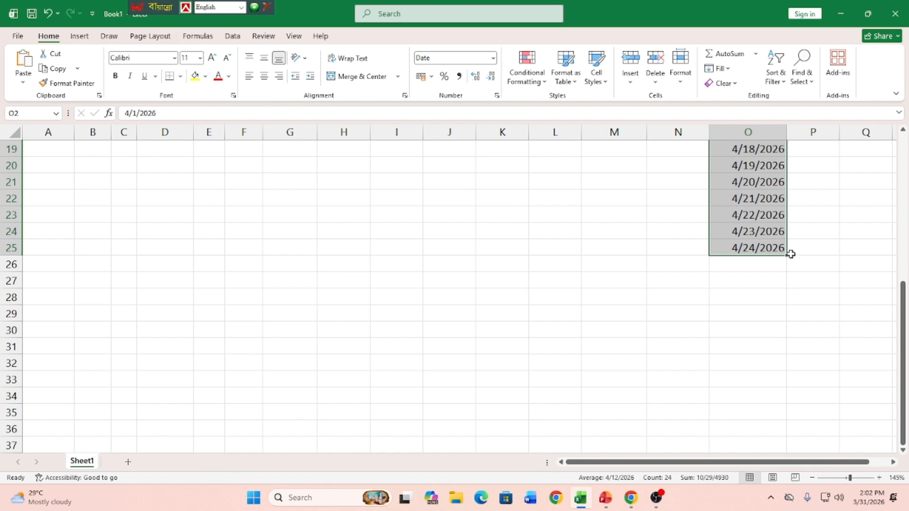
pyautogui.moveTo(786, 255); pyautogui.dragTo(779, 350)
pyautogui.scroll(6, 779, 350)
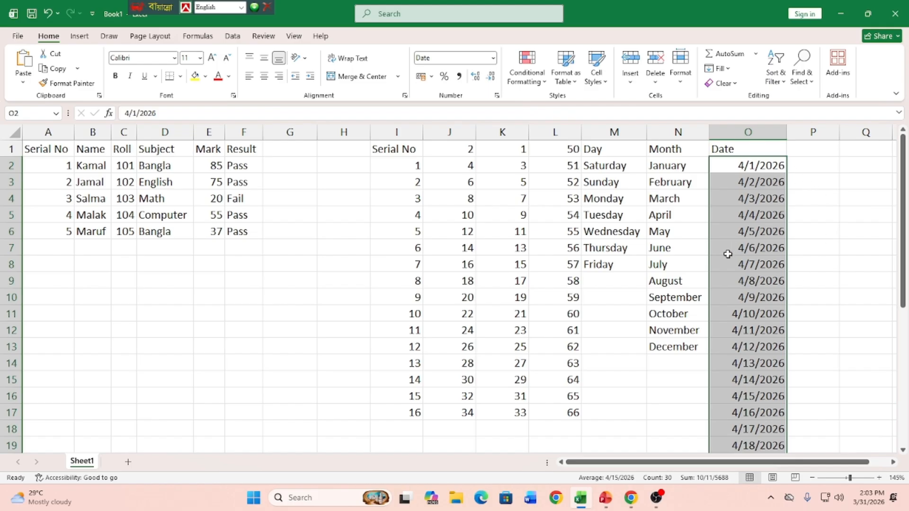
# Step: Fill the subject Bangla from D2 down through D6
pyautogui.click(168, 167)
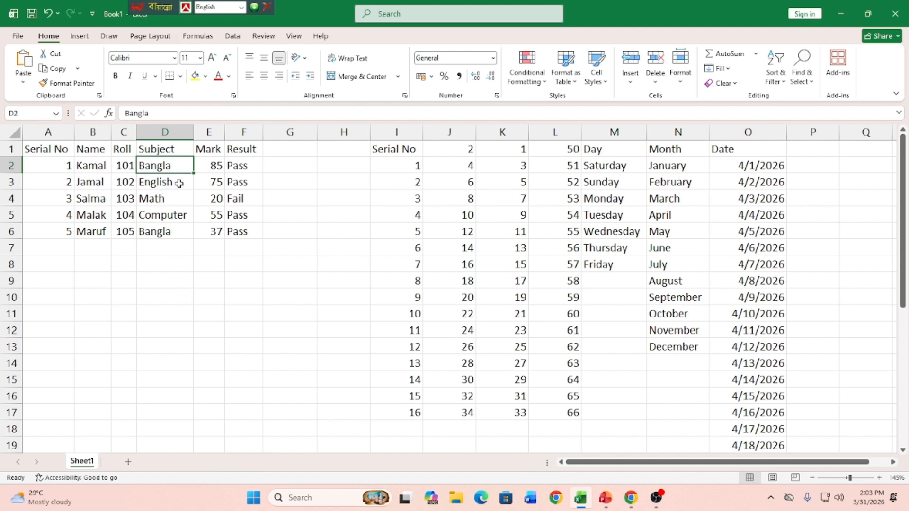
pyautogui.moveTo(195, 174); pyautogui.dragTo(196, 237)
pyautogui.click(187, 281)
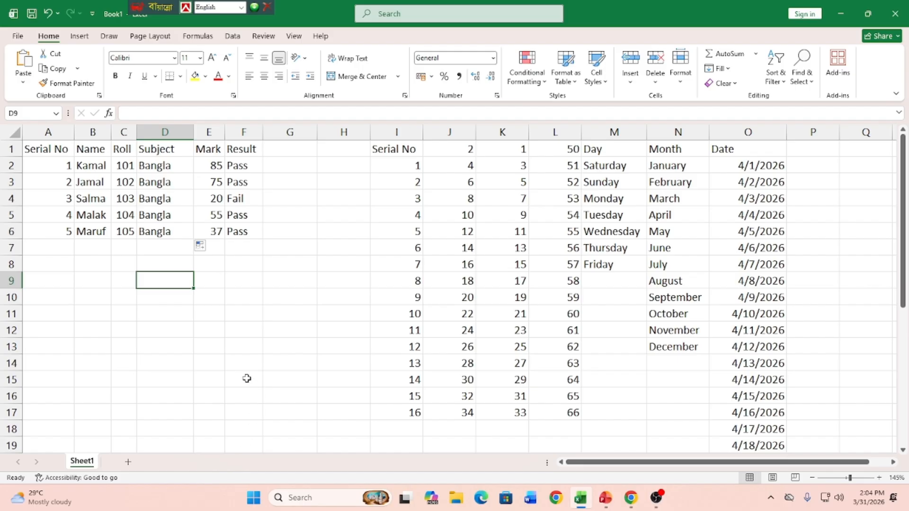
# Step: Insert a comment reading "ertertetertert" on cell J7
pyautogui.rightClick(463, 249)
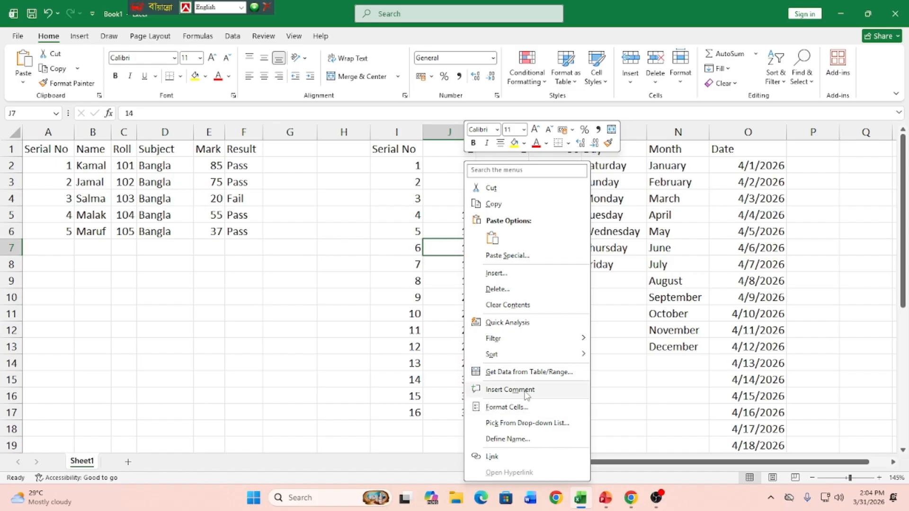
pyautogui.click(510, 389)
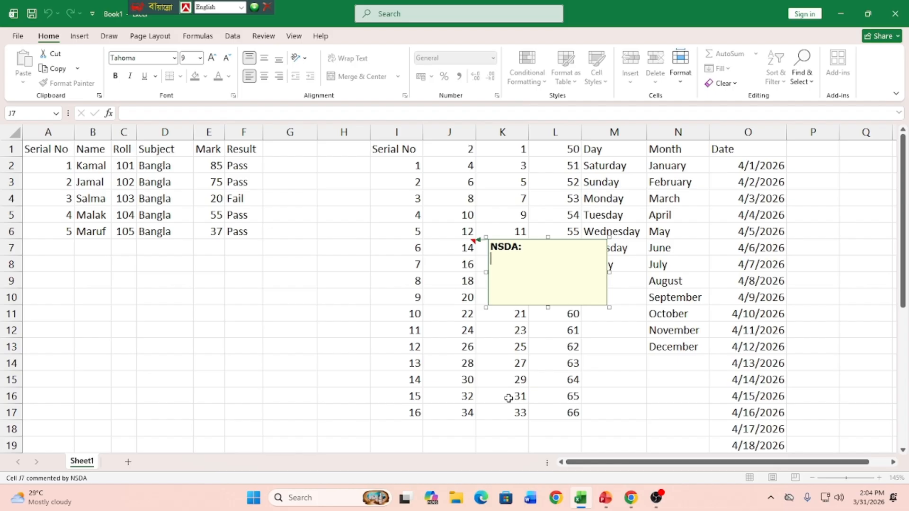
pyautogui.write('ertertetertert')
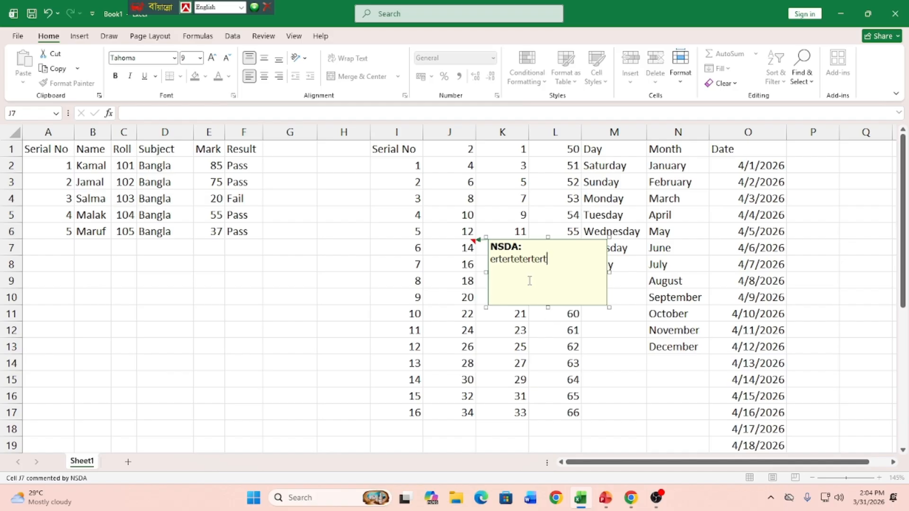
# Step: Insert a comment reading "ertetertert" on roll cell C6
pyautogui.click(128, 231)
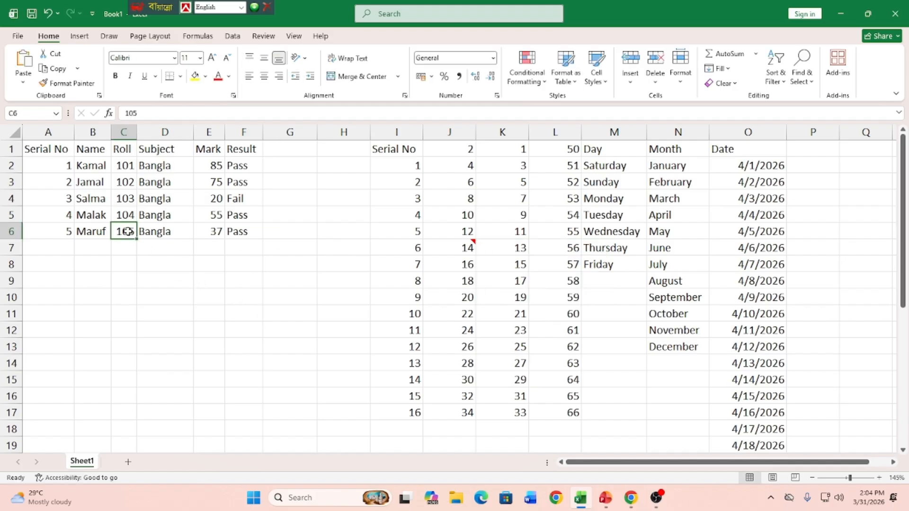
pyautogui.rightClick(127, 231)
pyautogui.click(171, 391)
pyautogui.write('er')
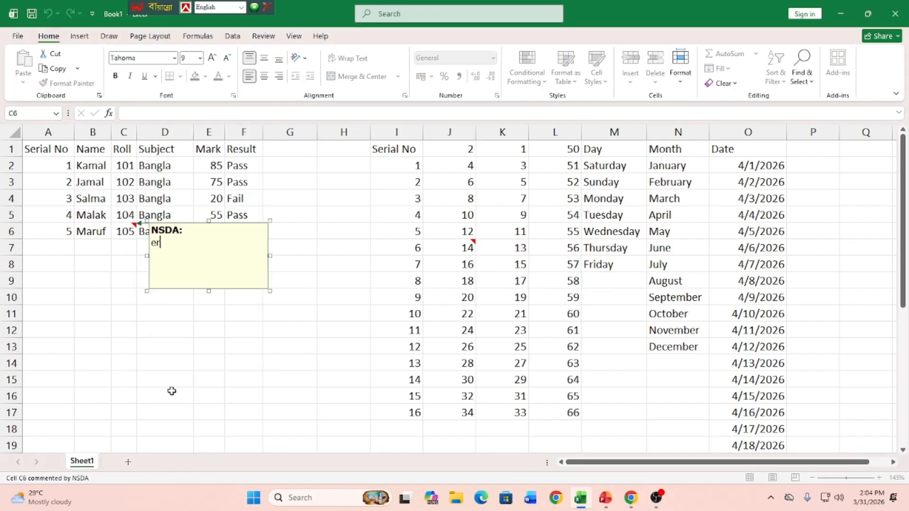
pyautogui.write('tetertert')
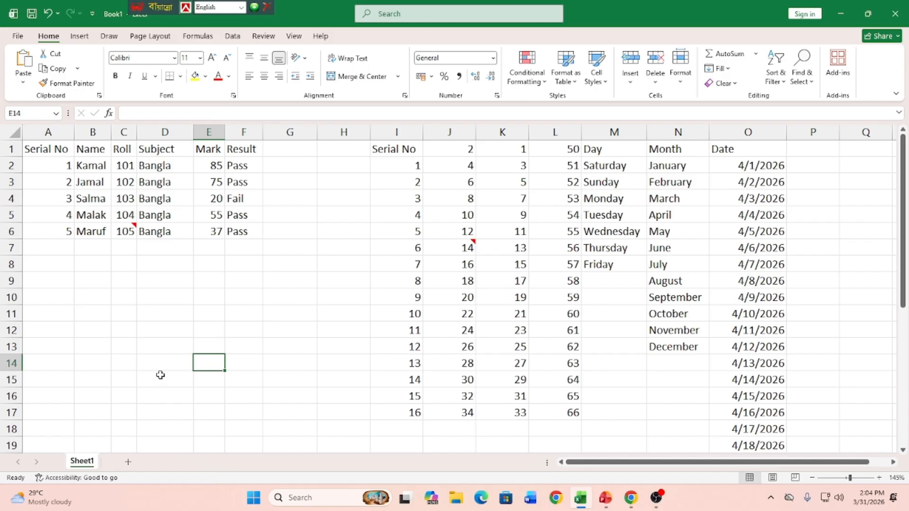
pyautogui.moveTo(452, 246)
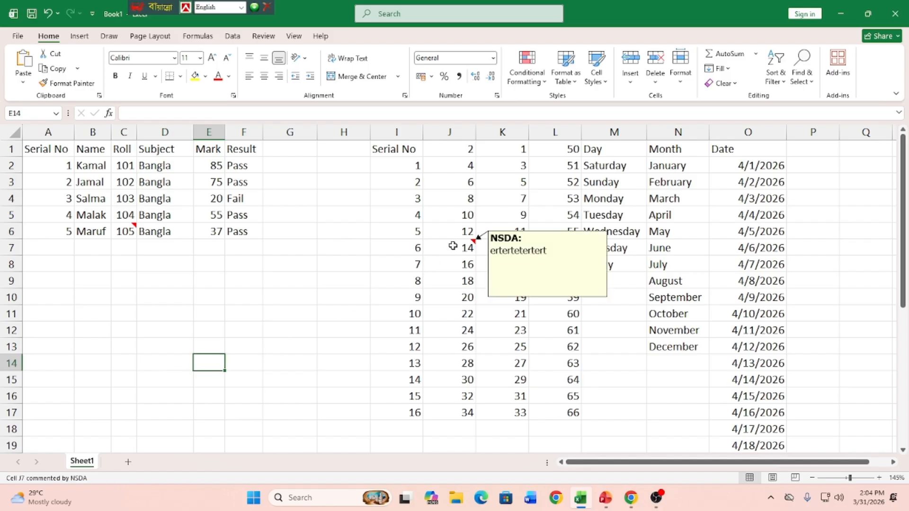
pyautogui.moveTo(126, 229)
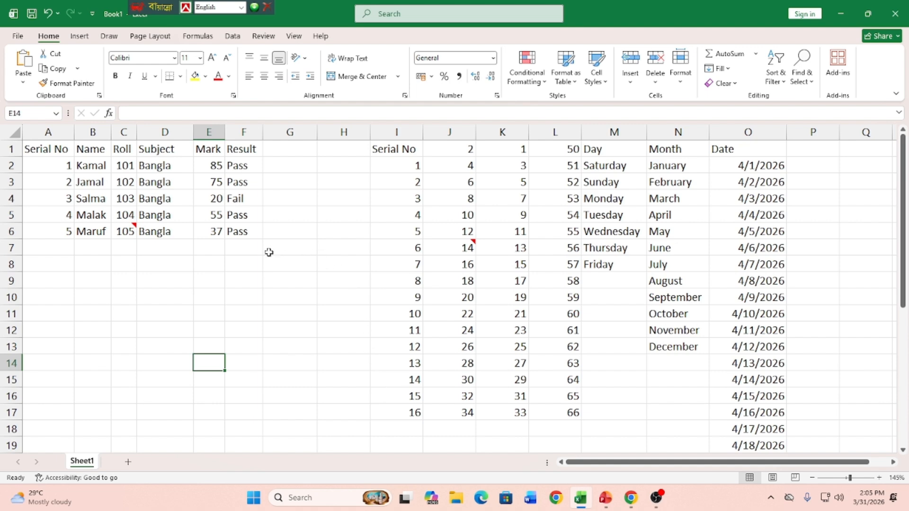
# Step: Hyperlink the Pass result in F6 to the Custom Office Templates folder in Documents
pyautogui.rightClick(237, 230)
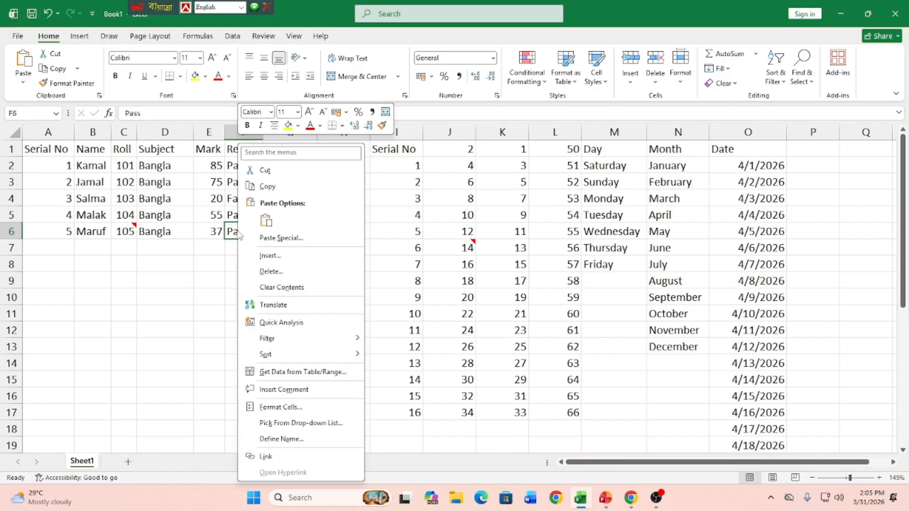
pyautogui.click(265, 462)
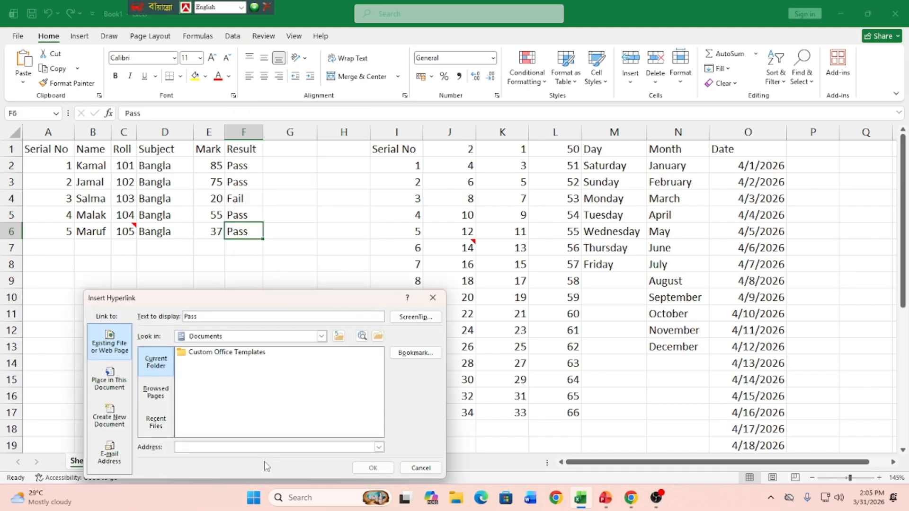
pyautogui.click(205, 352)
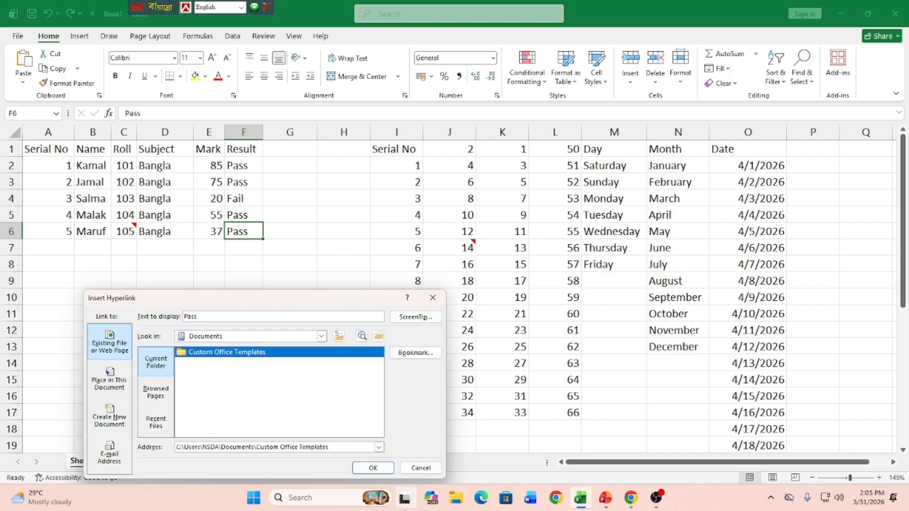
pyautogui.click(373, 467)
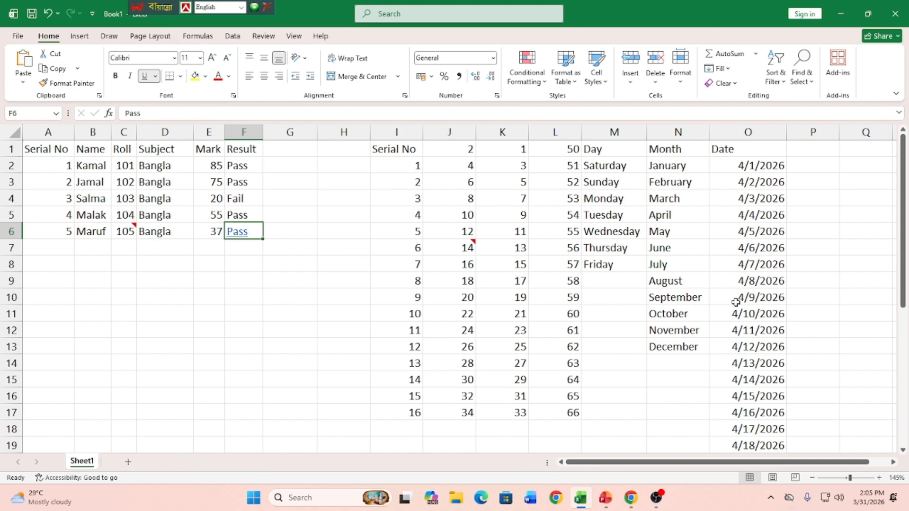
# Step: Format the heading row A1:O1 as bold and centred with a yellow fill
pyautogui.moveTo(55, 151); pyautogui.dragTo(739, 148)
pyautogui.click(115, 75)
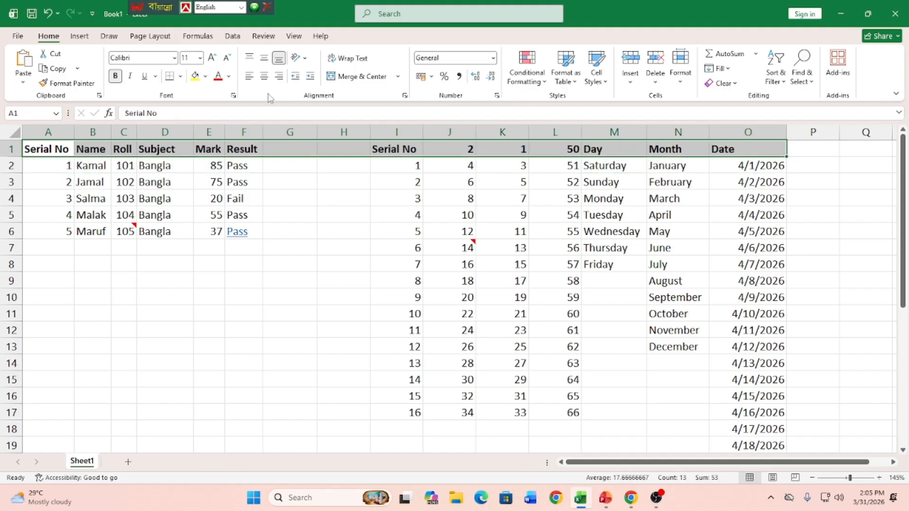
pyautogui.click(264, 75)
pyautogui.click(194, 75)
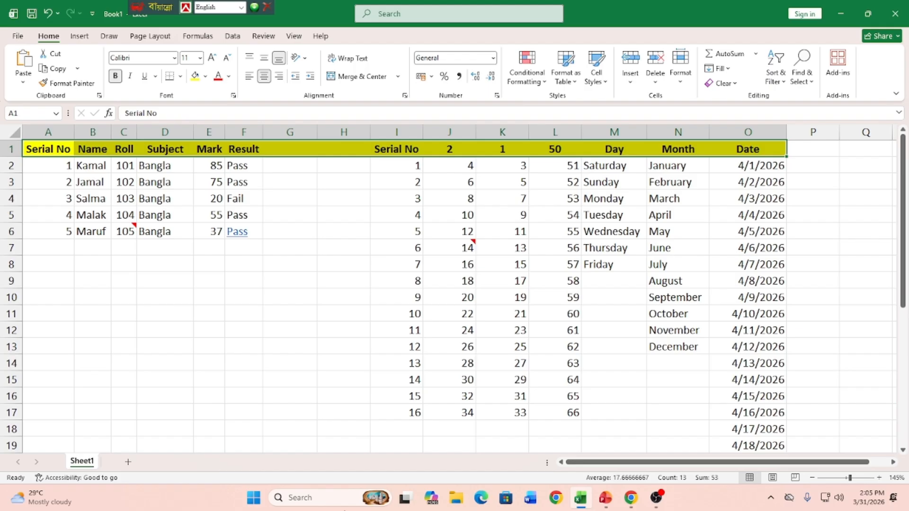
# Step: Apply All Borders to the range A1:O16
pyautogui.moveTo(72, 156); pyautogui.dragTo(788, 291)
pyautogui.scroll(3, 736, 339)
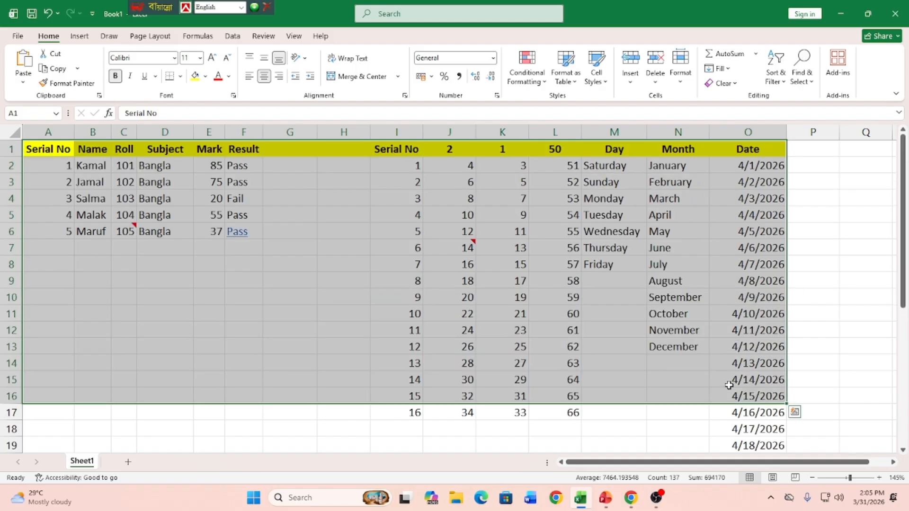
pyautogui.click(180, 76)
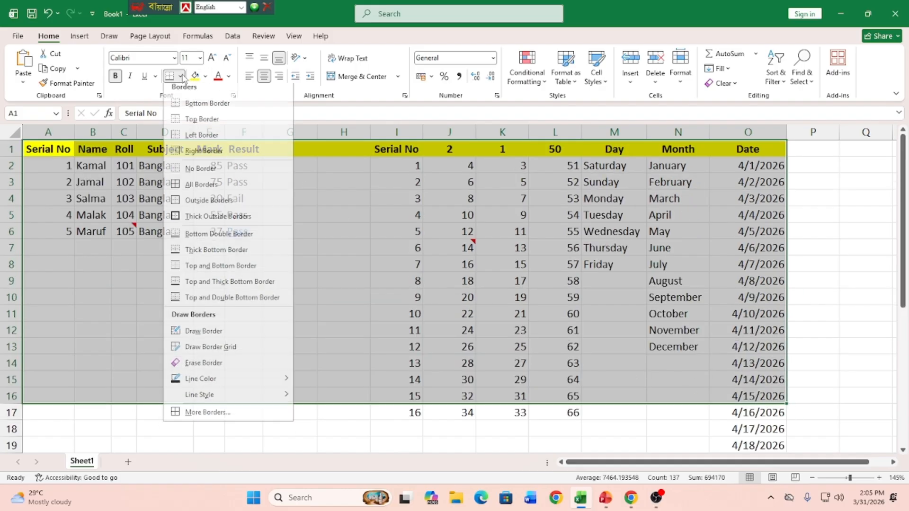
pyautogui.click(199, 191)
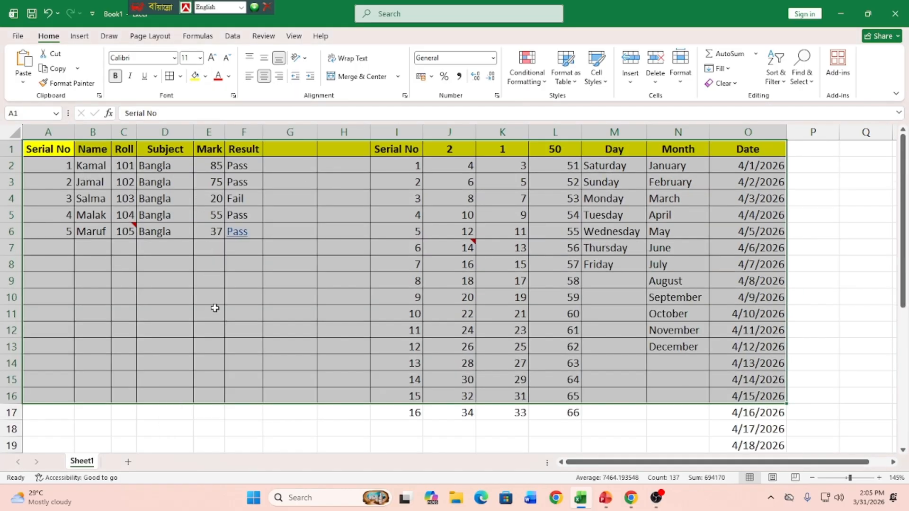
pyautogui.click(271, 313)
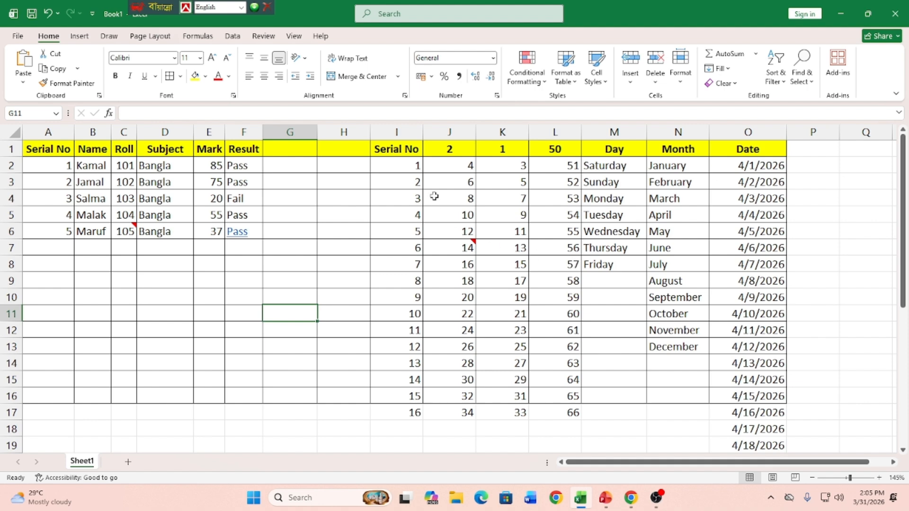
pyautogui.moveTo(383, 176); pyautogui.dragTo(565, 297)
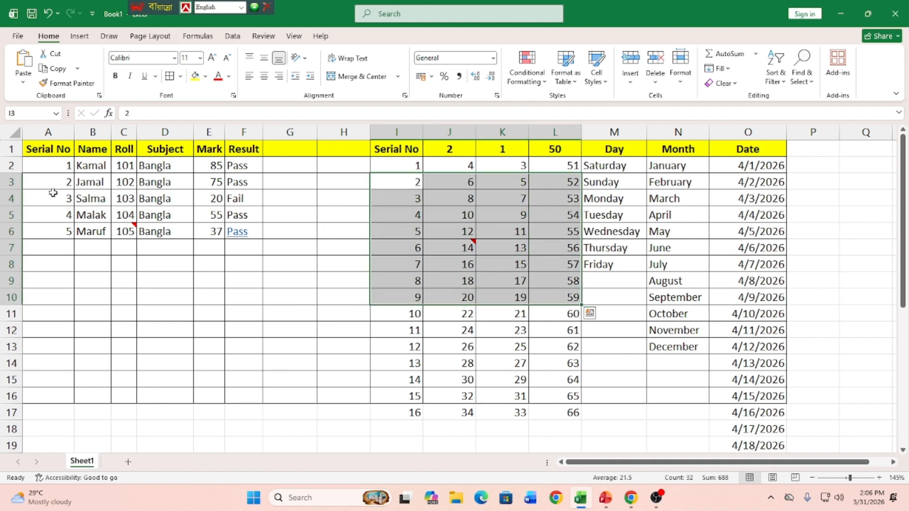
pyautogui.click(45, 148)
pyautogui.moveTo(45, 148); pyautogui.dragTo(726, 325)
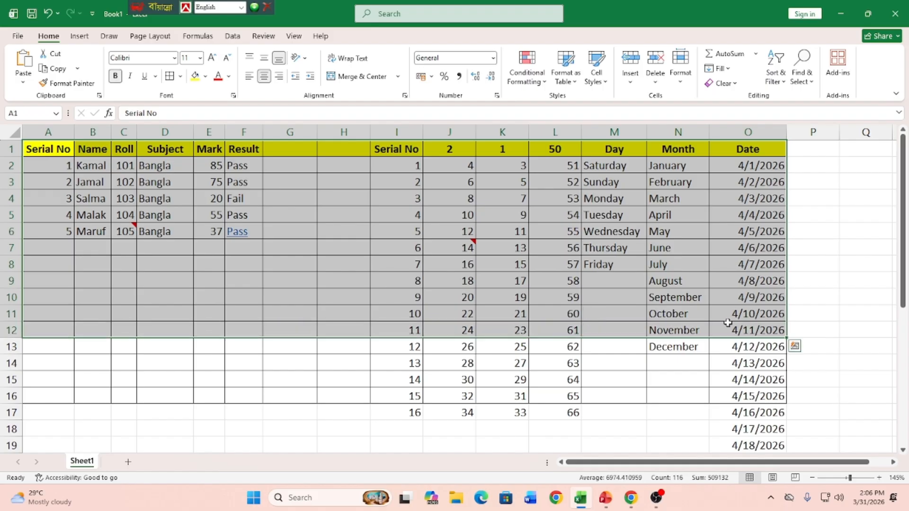
pyautogui.click(329, 283)
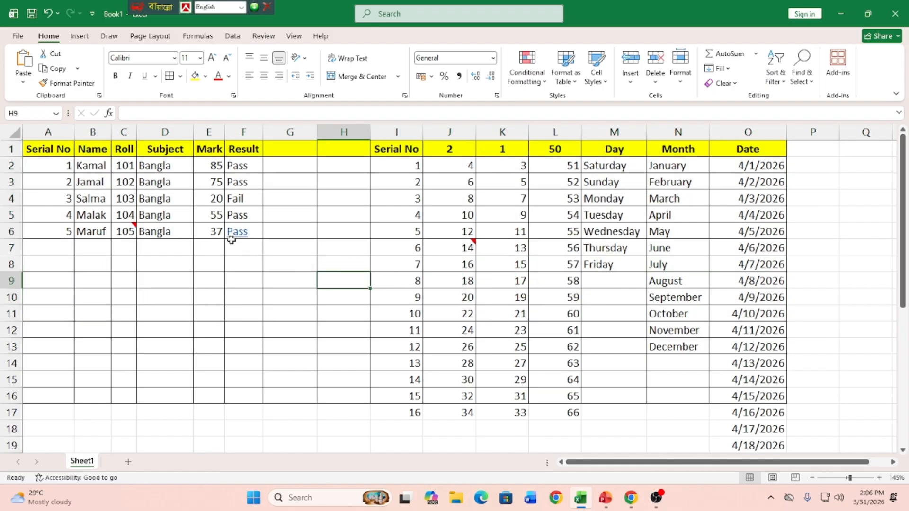
pyautogui.moveTo(241, 241)
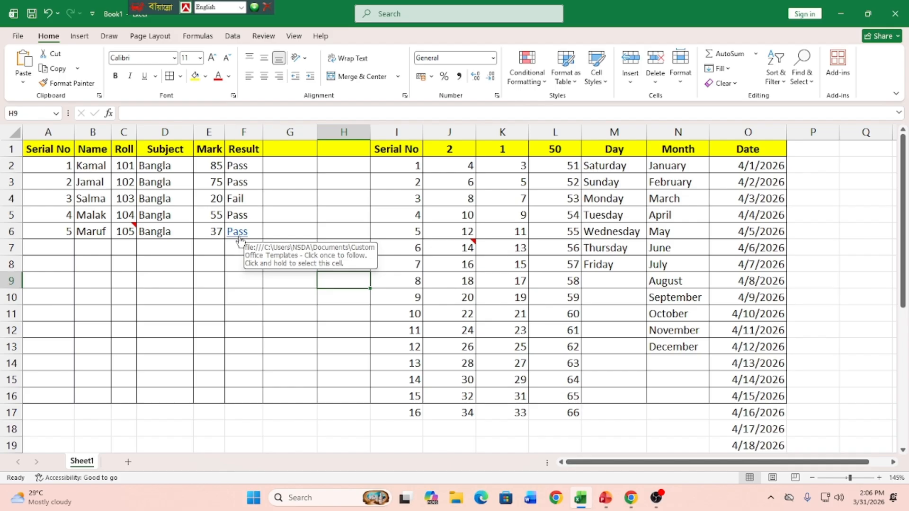
# Step: Clear the comments from the range A1:O16, and undo the clearing
pyautogui.moveTo(50, 149); pyautogui.dragTo(784, 401)
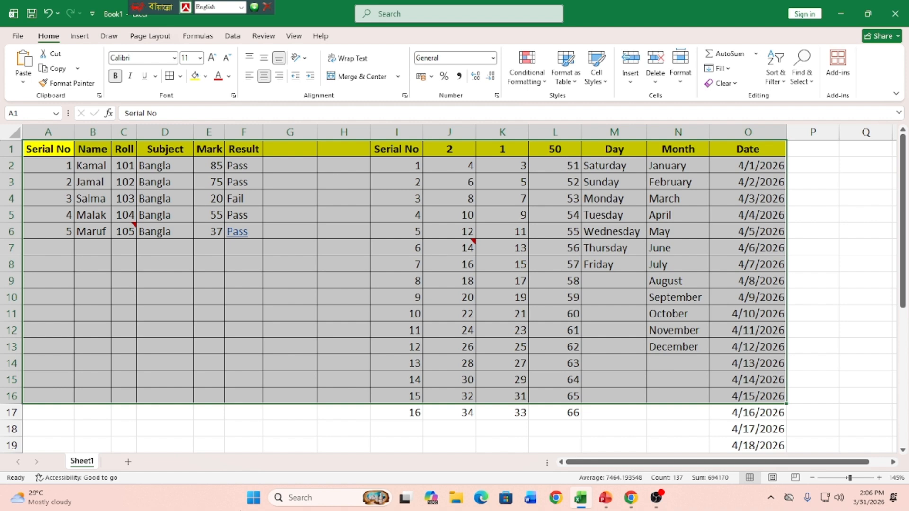
pyautogui.click(728, 84)
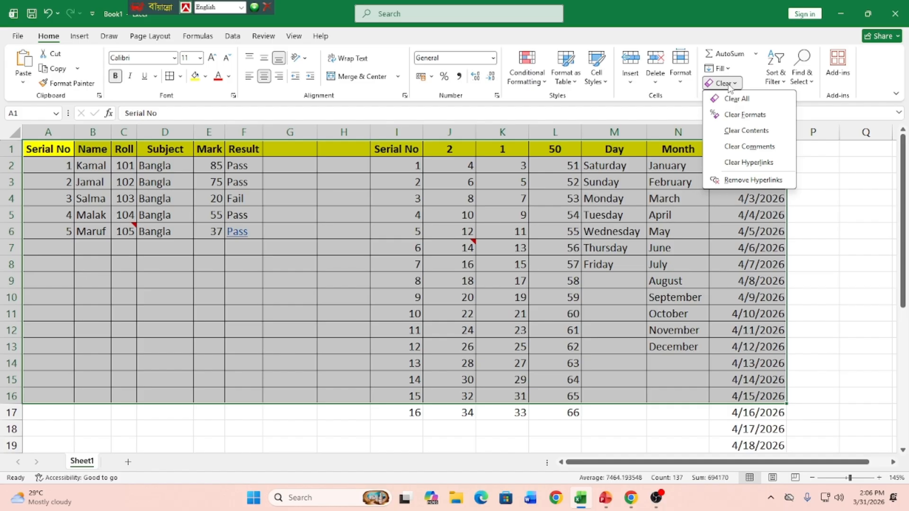
pyautogui.click(762, 150)
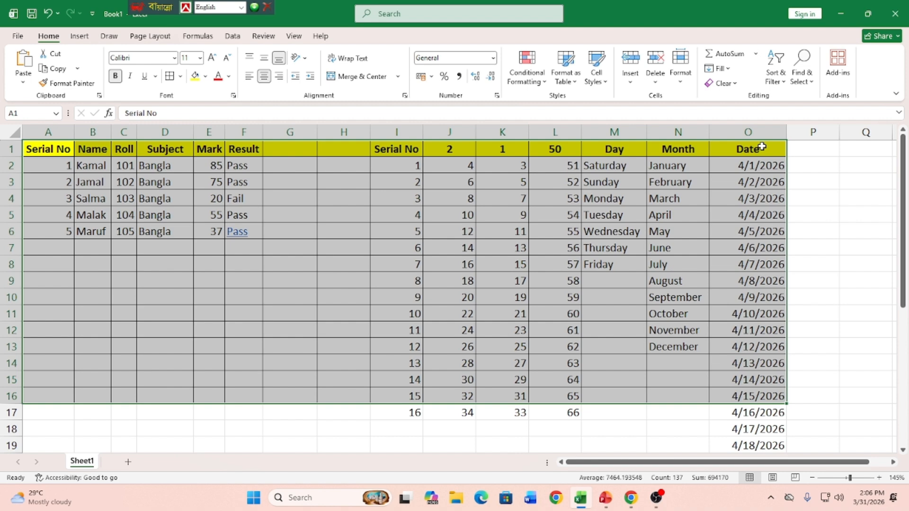
pyautogui.hotkey('ctrl', 'z')
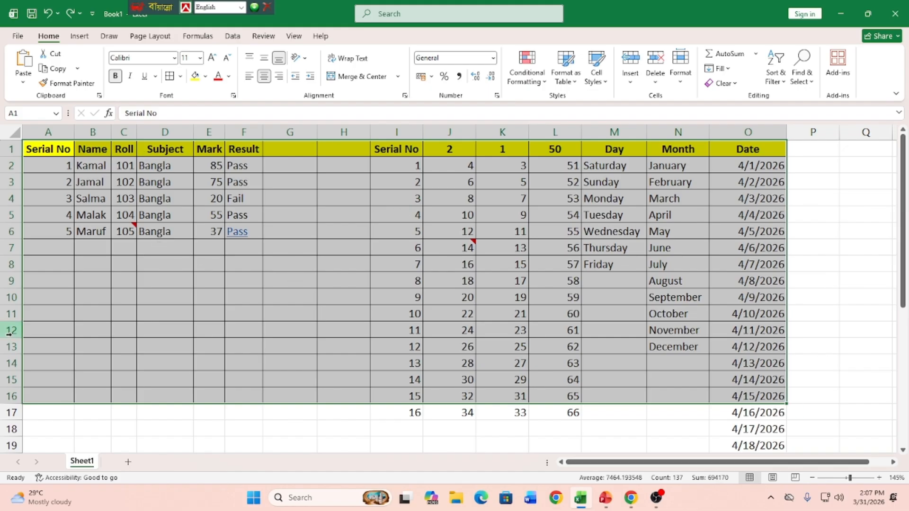
# Step: Clear only the formats from the range A1:O16, and undo the clearing
pyautogui.click(722, 84)
pyautogui.click(742, 115)
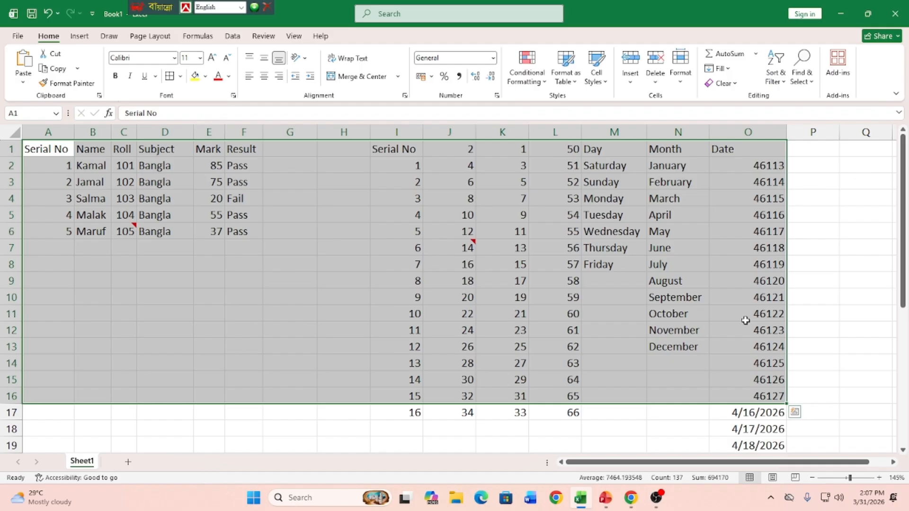
pyautogui.hotkey('ctrl', 'z')
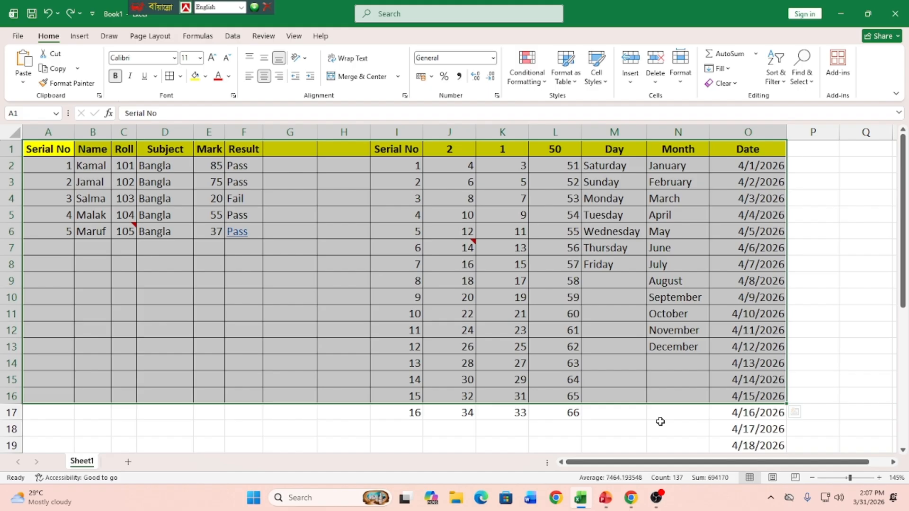
# Step: Clear only the contents of the range A1:O16, and undo the clearing
pyautogui.click(735, 85)
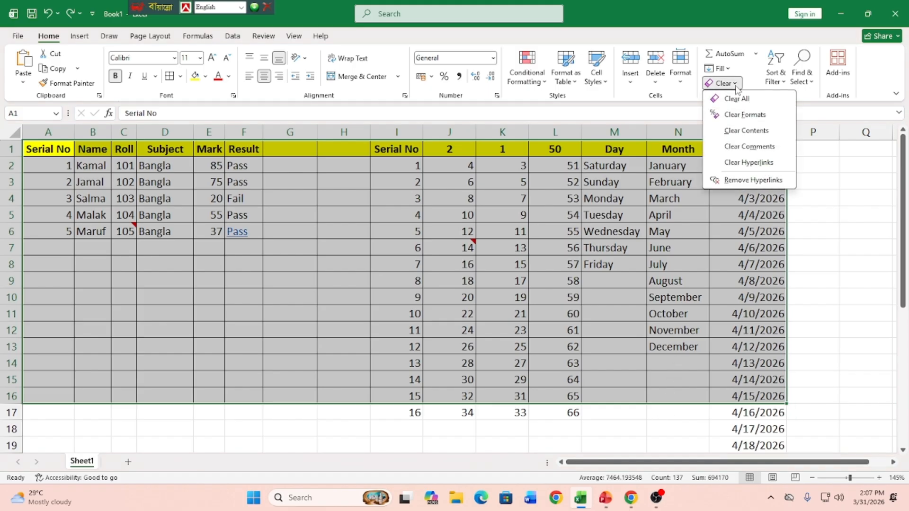
pyautogui.click(747, 131)
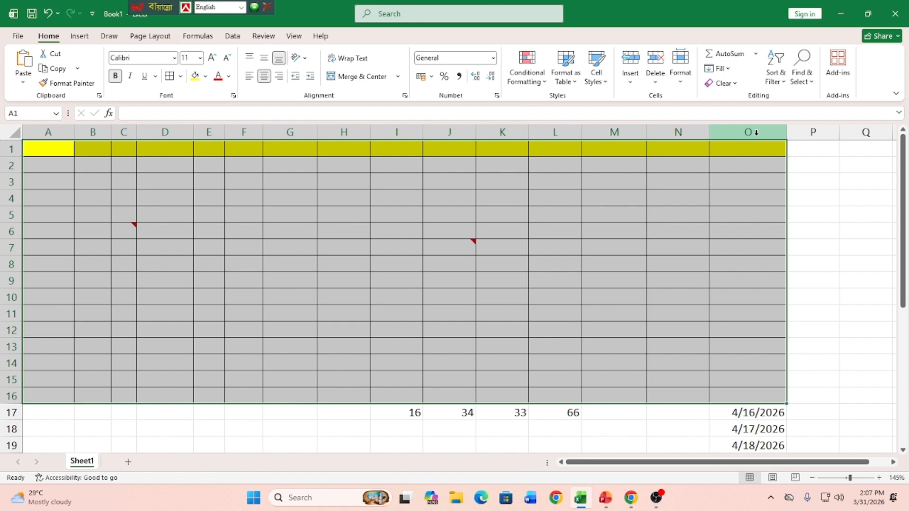
pyautogui.hotkey('ctrl', 'z')
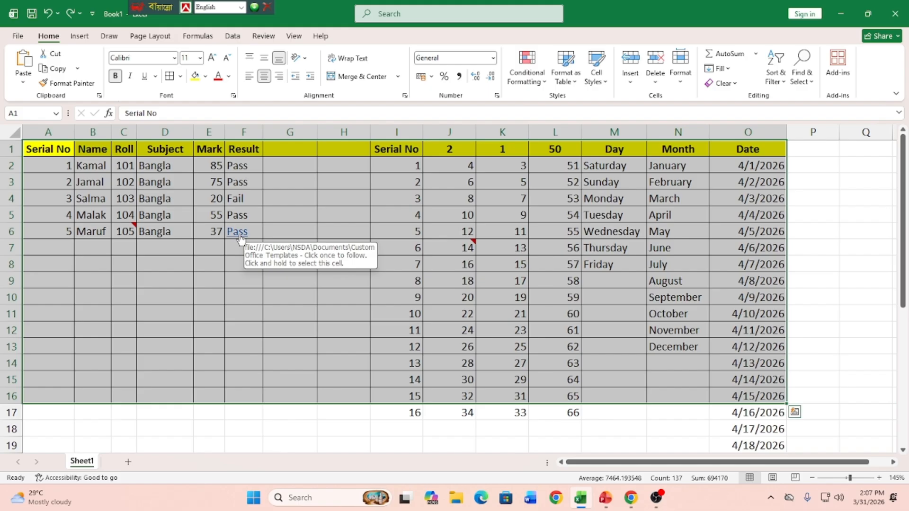
# Step: Clear the hyperlinks from the range A1:O16 while keeping their formatting, and undo the clearing
pyautogui.click(722, 83)
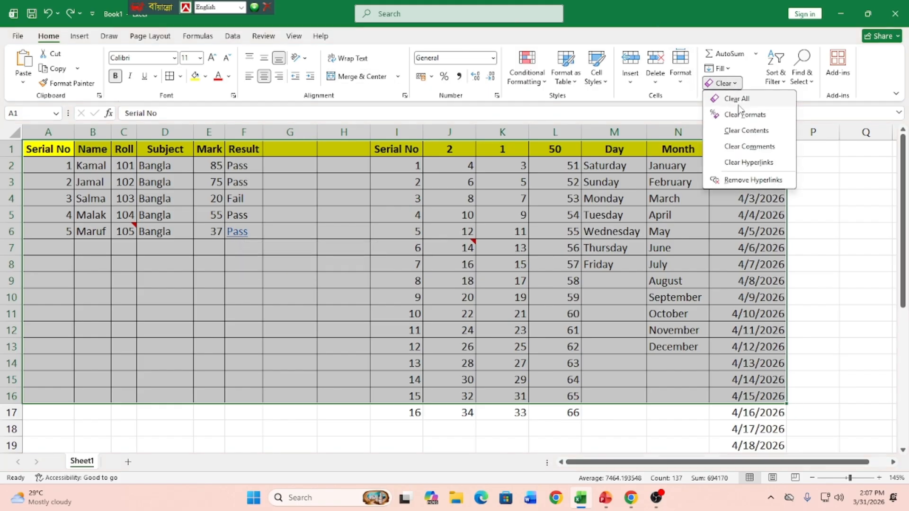
pyautogui.click(752, 166)
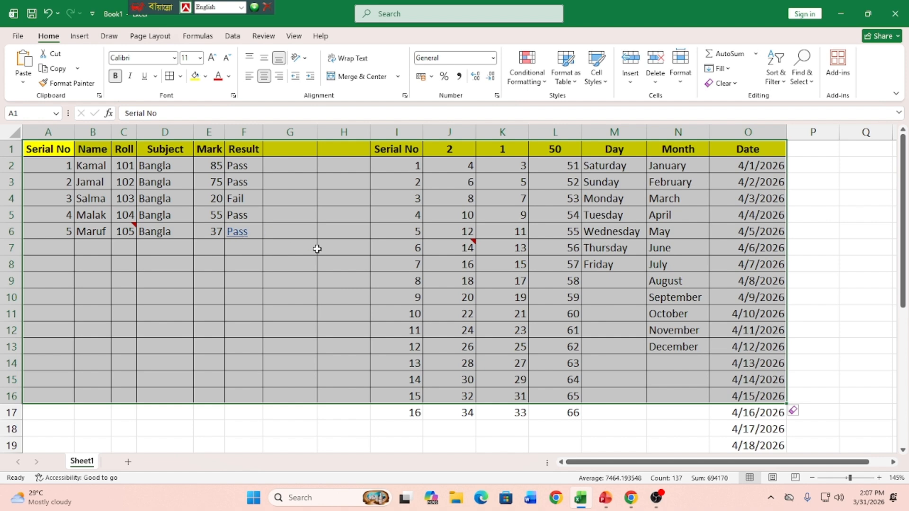
pyautogui.hotkey('ctrl', 'z')
# Step: Clear everything from the range A1:O16 with Clear All, and undo the clearing
pyautogui.click(720, 83)
pyautogui.click(730, 100)
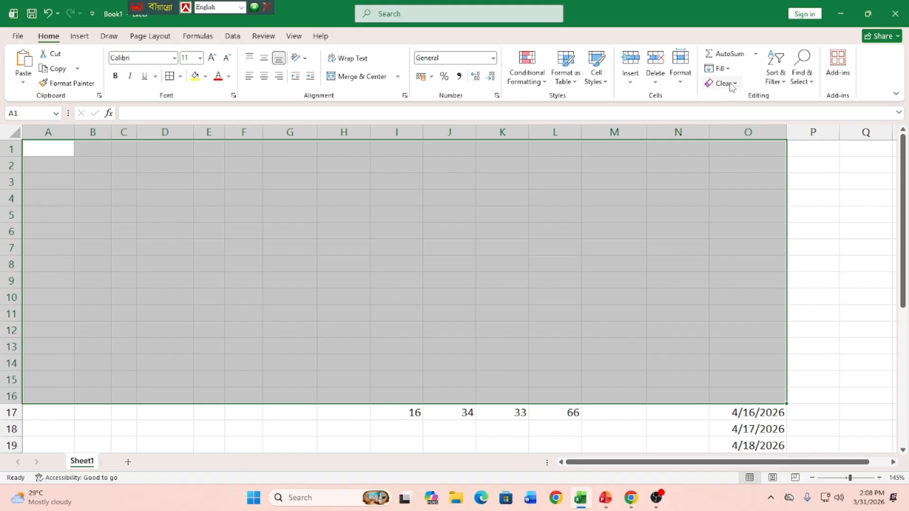
pyautogui.click(722, 83)
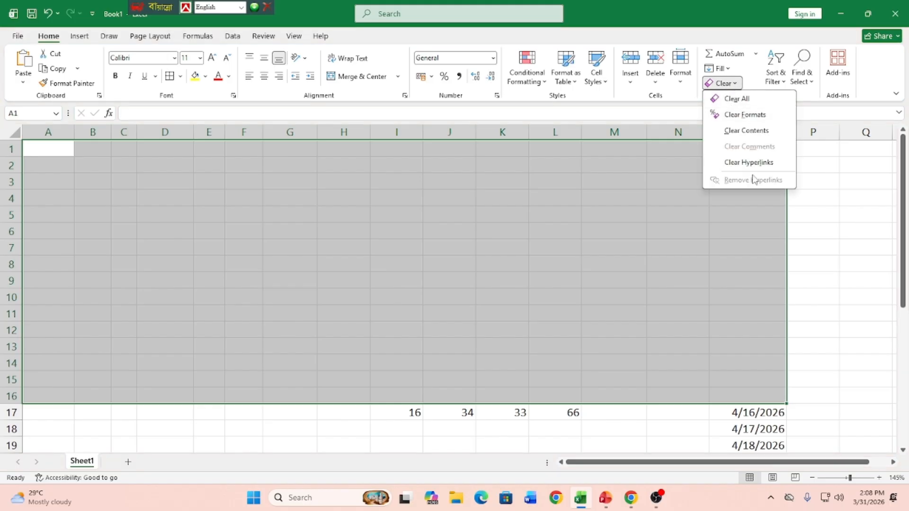
pyautogui.click(282, 182)
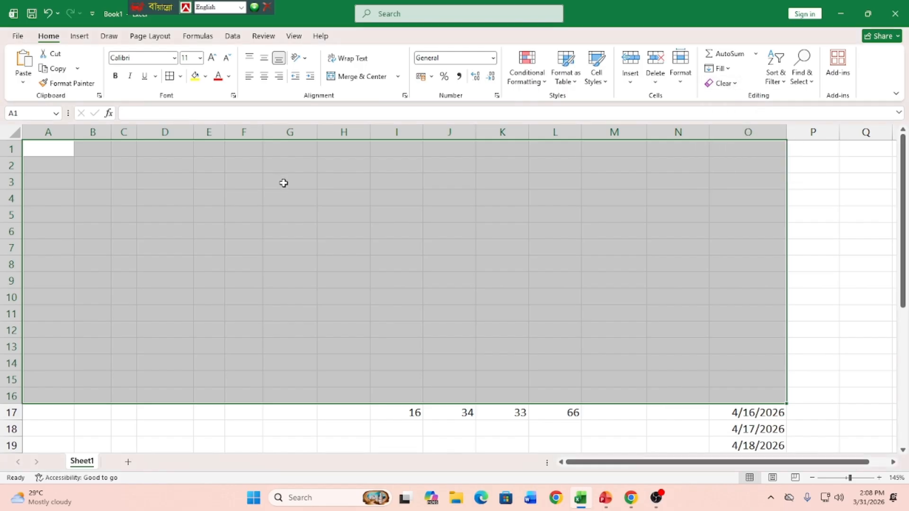
pyautogui.hotkey('ctrl', 'z')
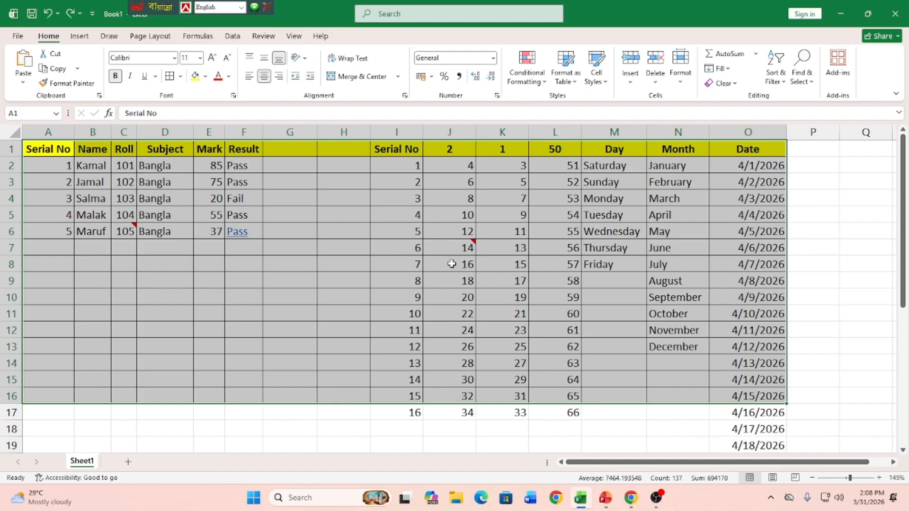
pyautogui.click(361, 251)
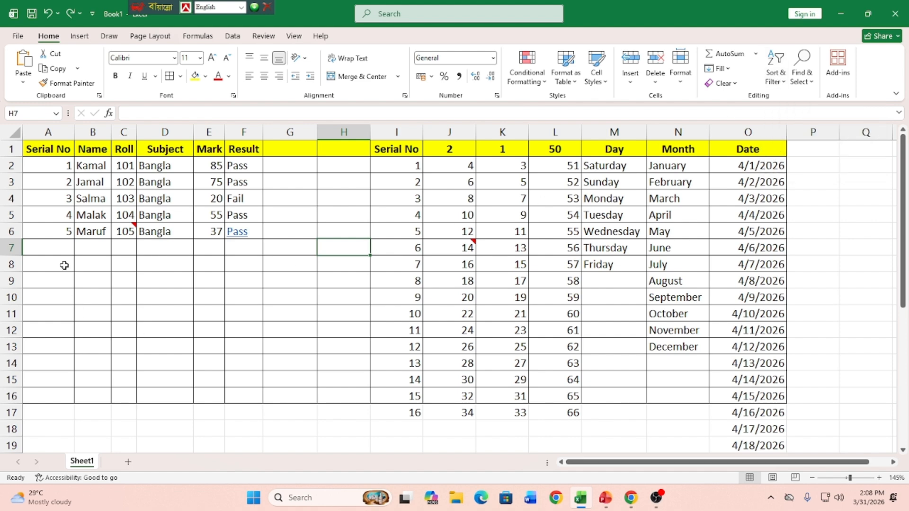
pyautogui.click(50, 165)
pyautogui.moveTo(49, 165); pyautogui.dragTo(51, 232)
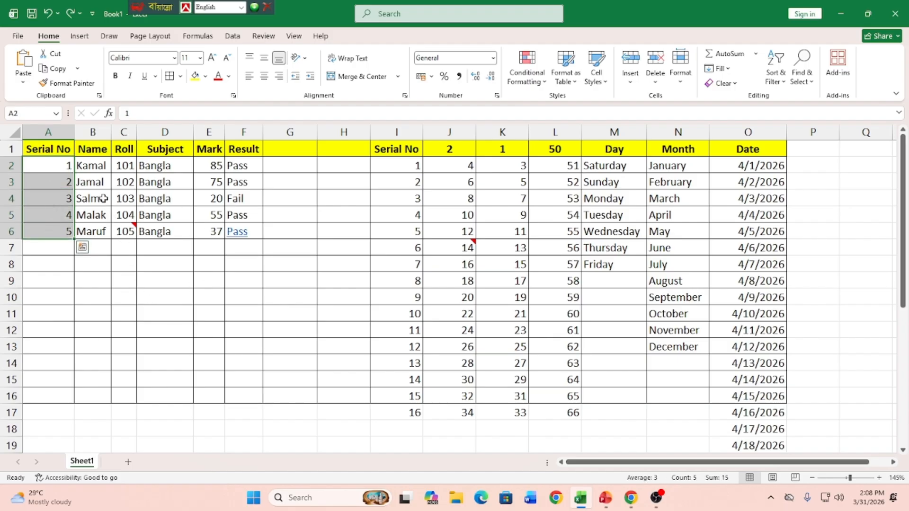
pyautogui.moveTo(91, 166); pyautogui.dragTo(93, 231)
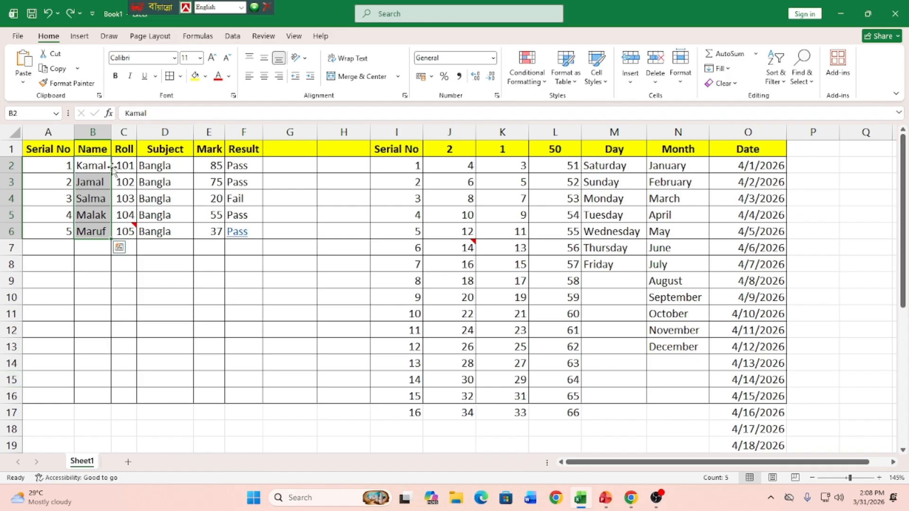
pyautogui.click(87, 279)
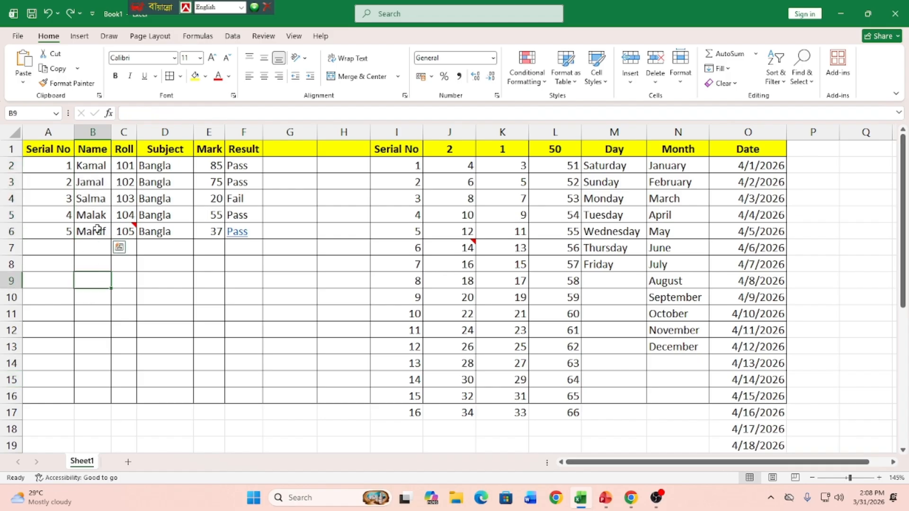
# Step: Sort the names in B2:B6 from A to Z, continuing with the current selection only
pyautogui.moveTo(91, 166); pyautogui.dragTo(92, 225)
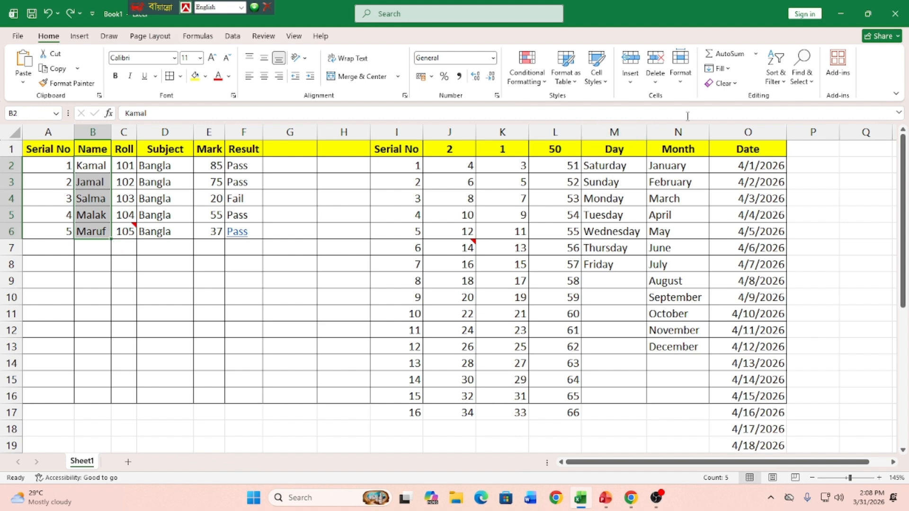
pyautogui.click(779, 83)
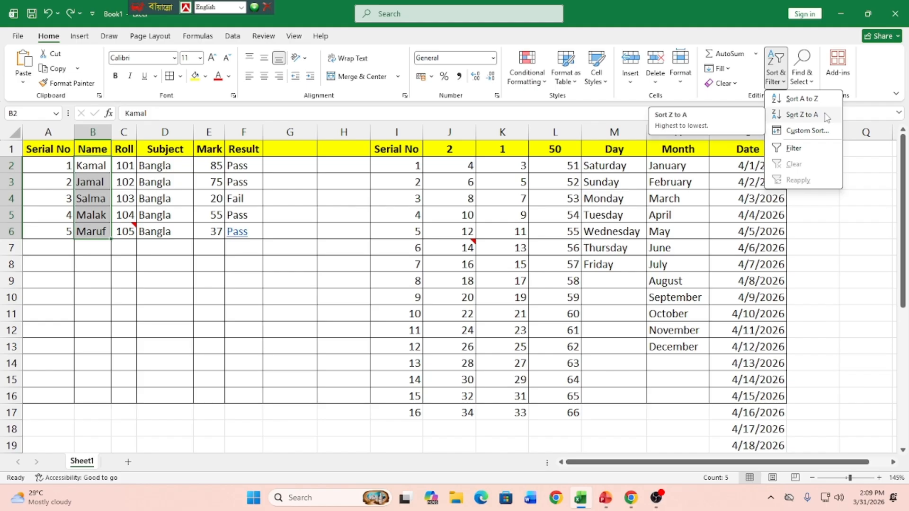
pyautogui.click(811, 99)
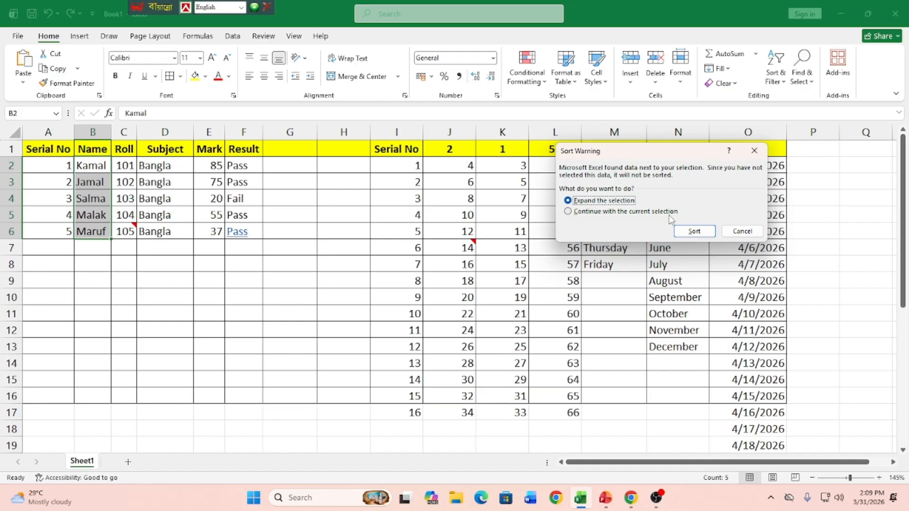
pyautogui.click(572, 212)
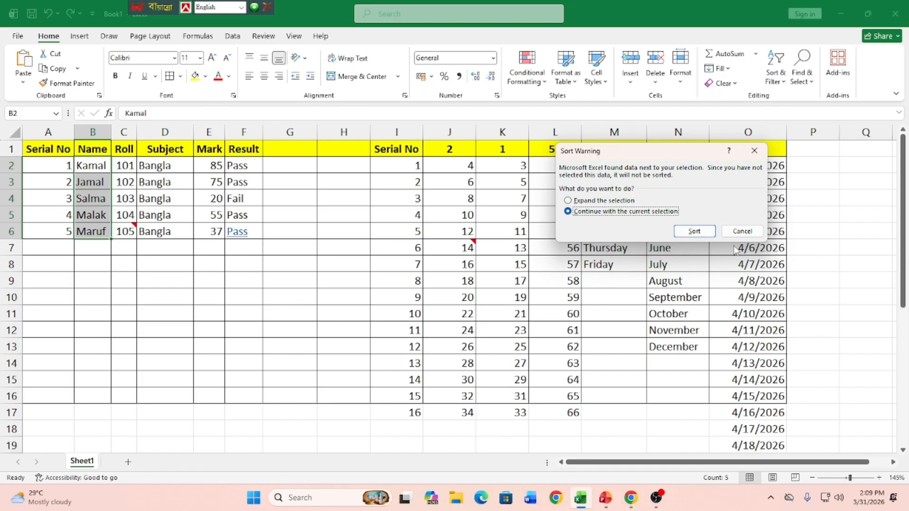
pyautogui.click(694, 231)
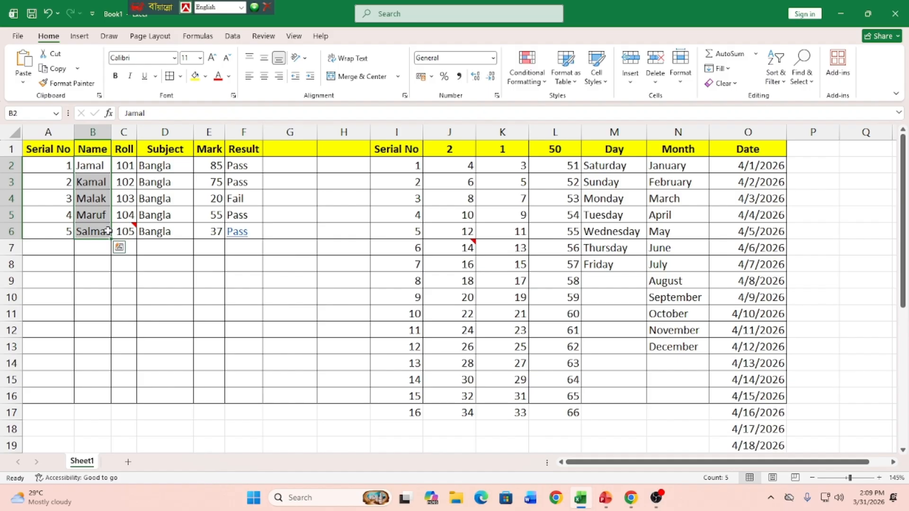
# Step: Sort the names in B2:B6 from A to Z, expanding the selection to the adjacent columns
pyautogui.click(788, 82)
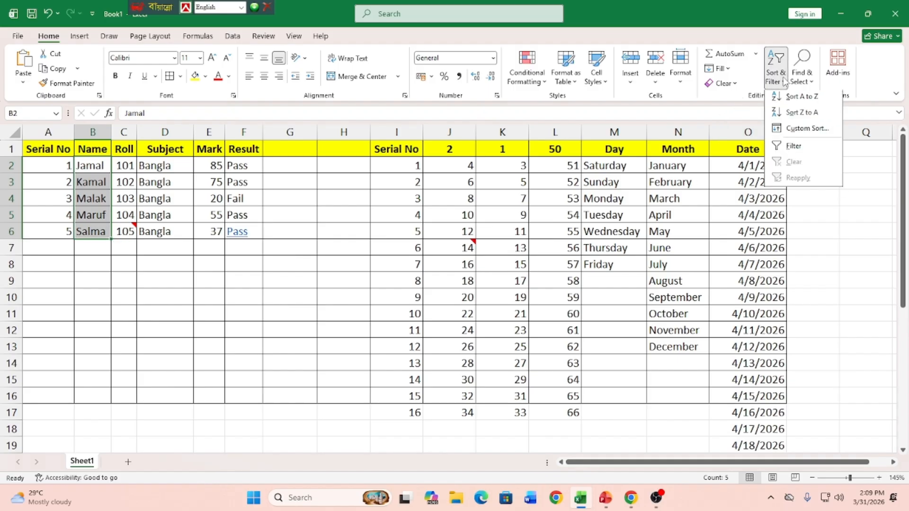
pyautogui.click(797, 101)
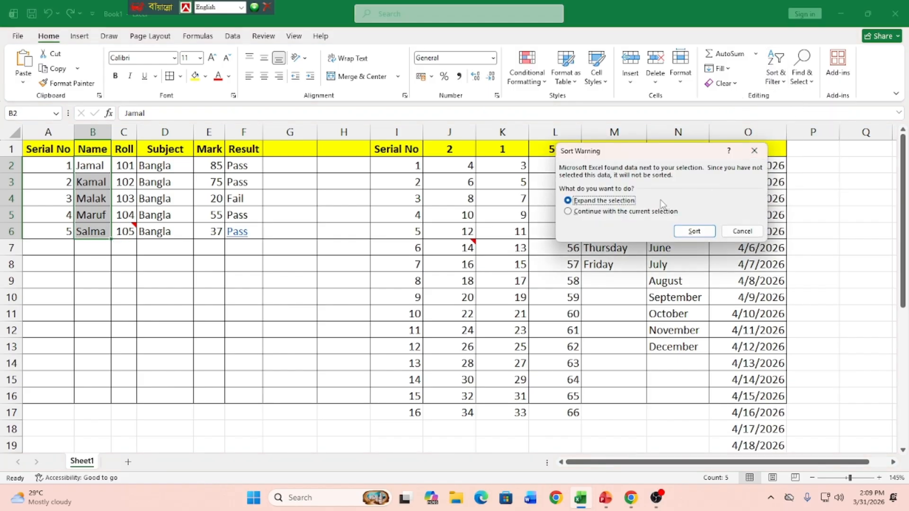
pyautogui.click(691, 232)
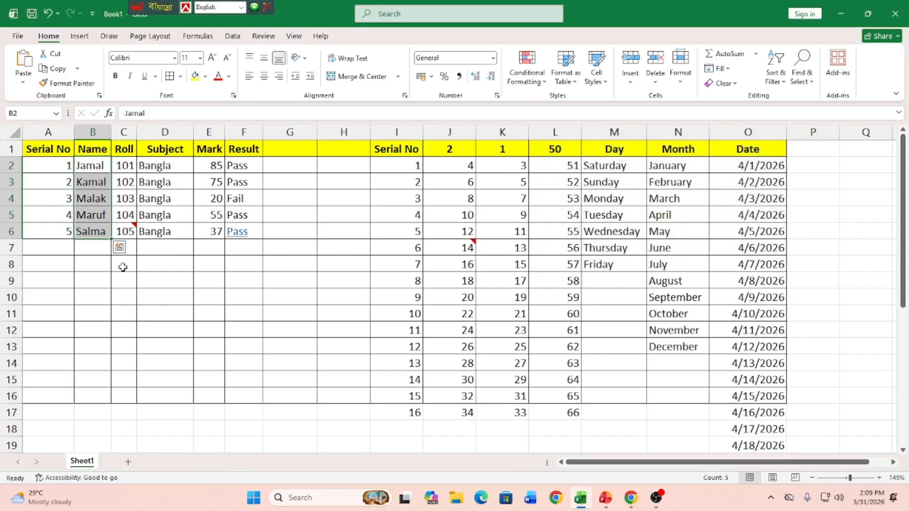
pyautogui.click(92, 266)
# Step: Sort the student rows by the names in B2:B6 from Z to A, expanding the selection to the adjacent columns
pyautogui.moveTo(95, 166); pyautogui.dragTo(94, 228)
pyautogui.click(775, 71)
pyautogui.click(797, 113)
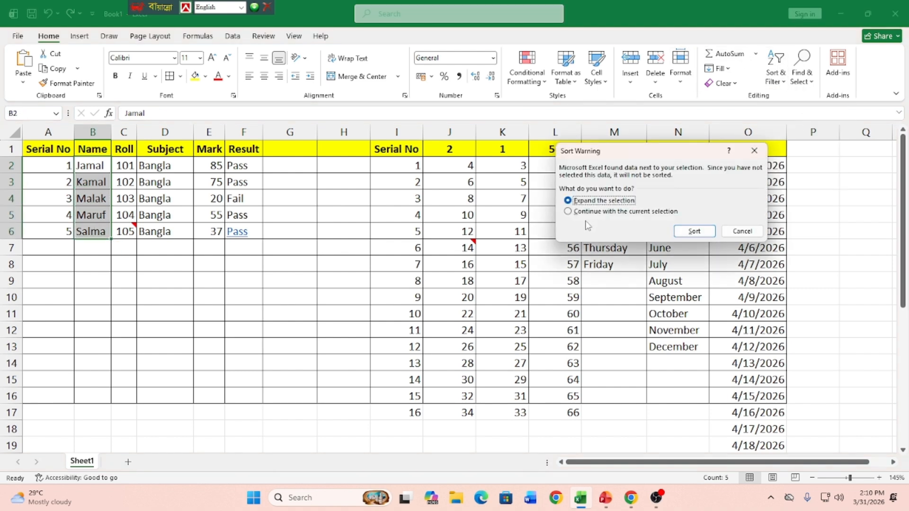
pyautogui.click(690, 234)
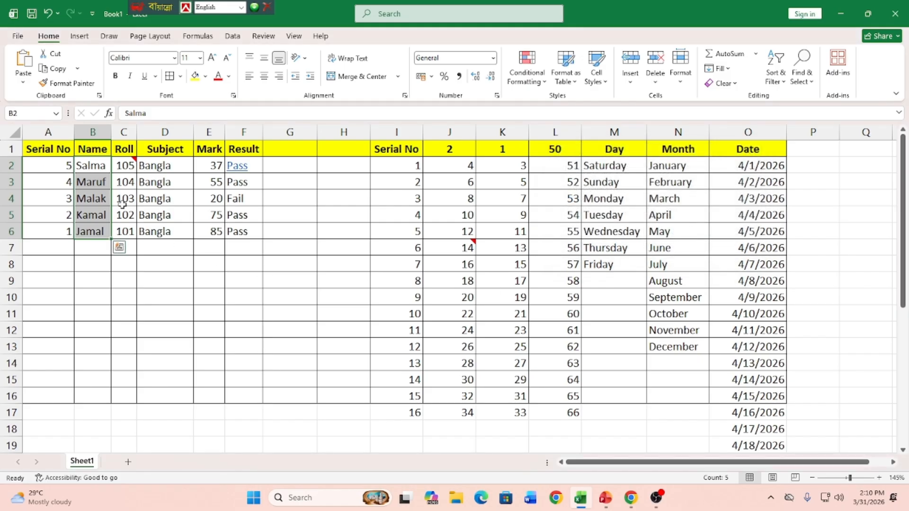
pyautogui.click(84, 166)
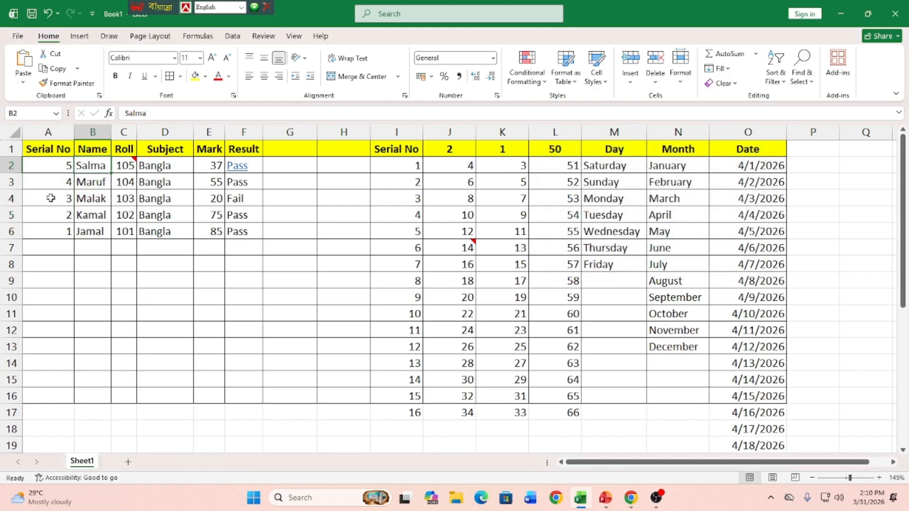
pyautogui.click(59, 235)
pyautogui.click(64, 166)
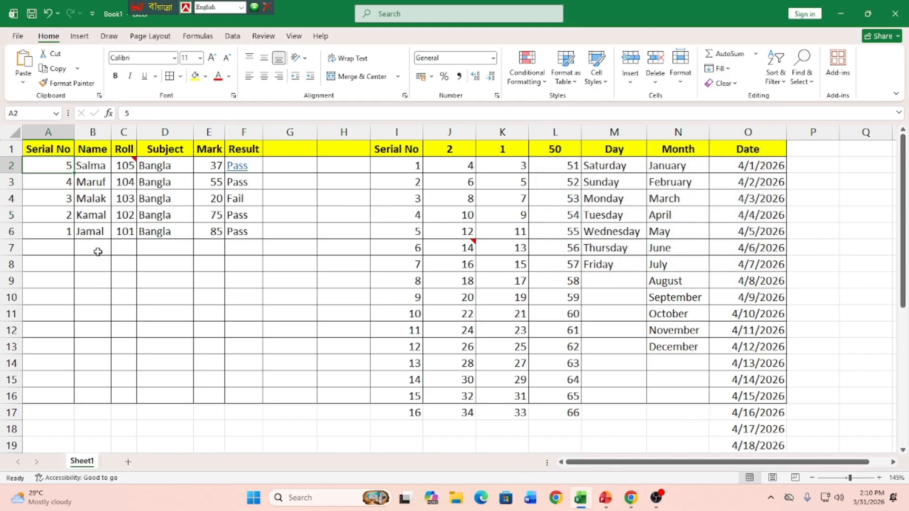
pyautogui.click(133, 166)
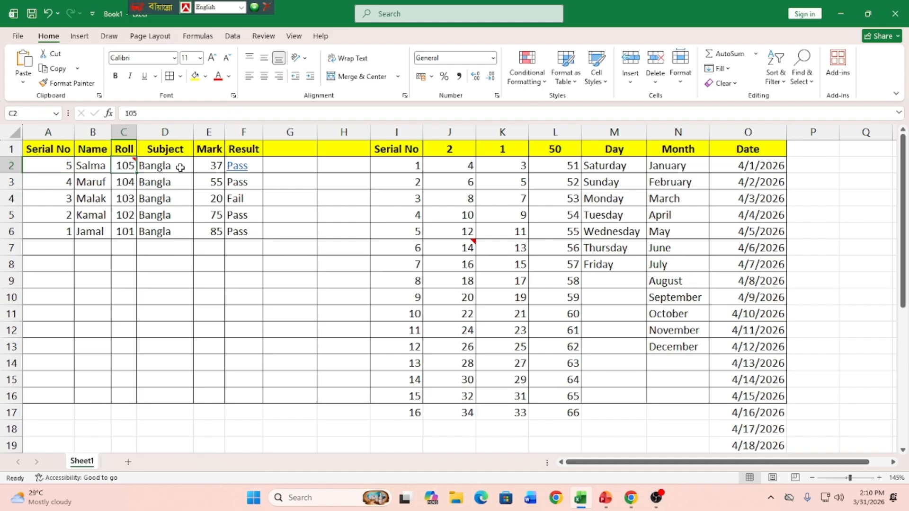
pyautogui.click(179, 170)
pyautogui.click(220, 167)
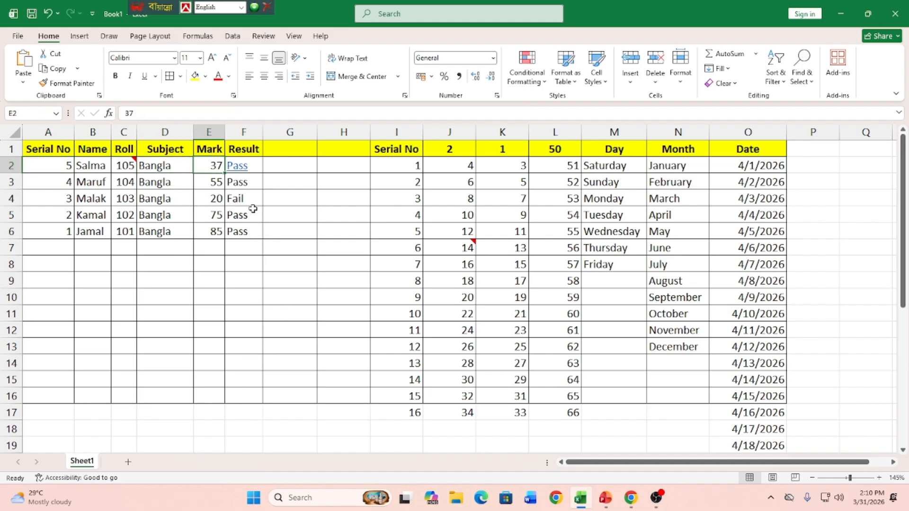
pyautogui.click(250, 167)
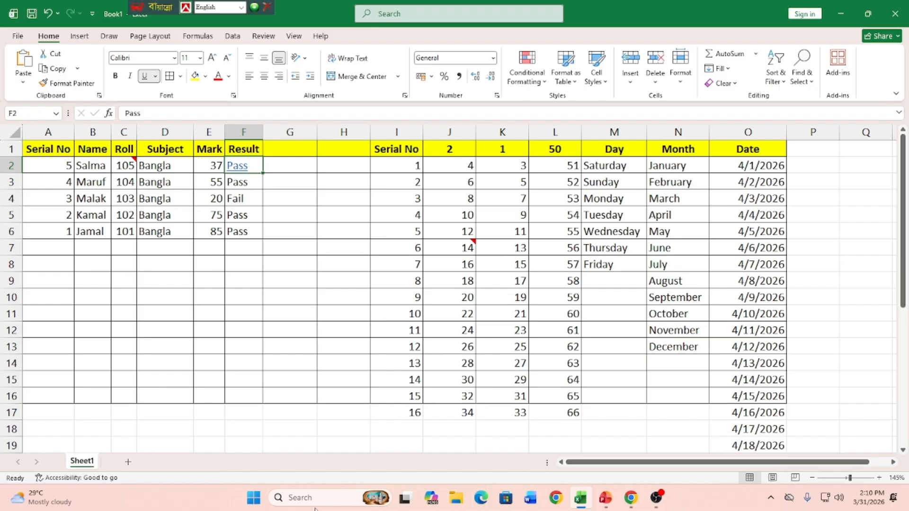
pyautogui.click(292, 327)
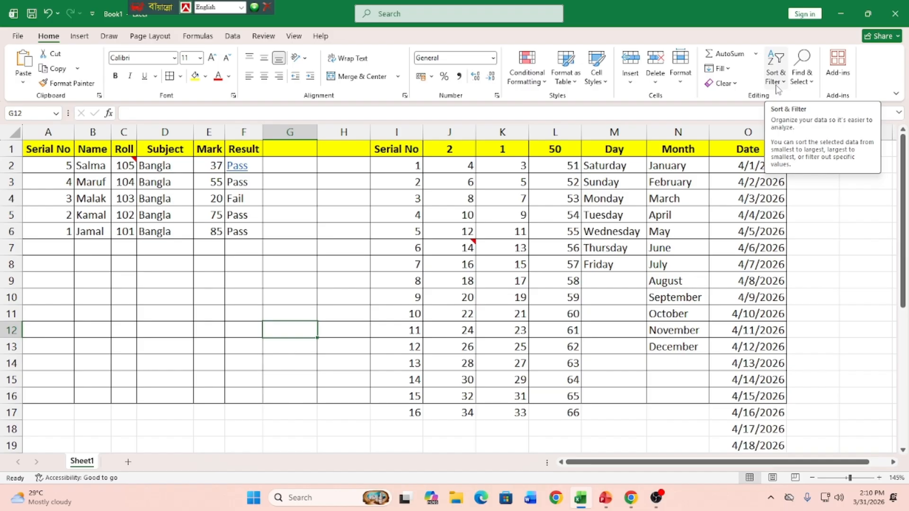
# Step: Turn on filtering for the student marks table, starting from its Serial No header in A1
pyautogui.click(49, 152)
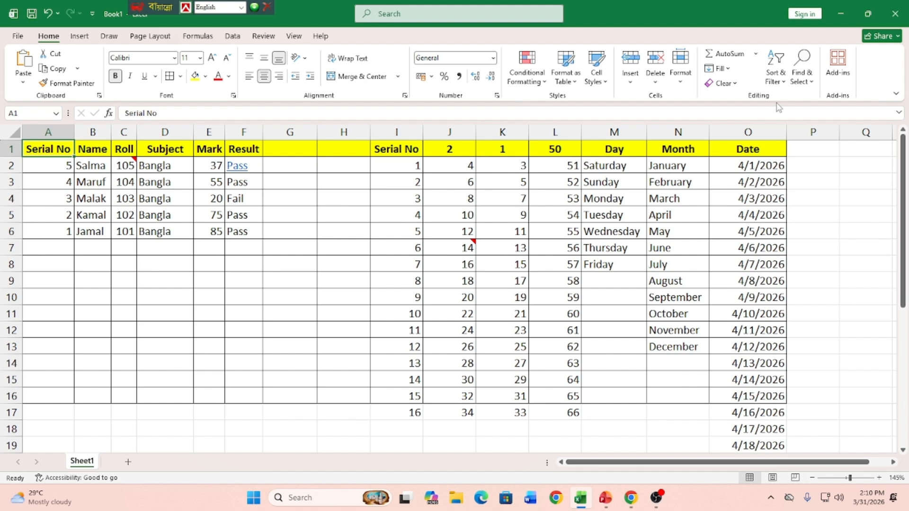
pyautogui.click(782, 82)
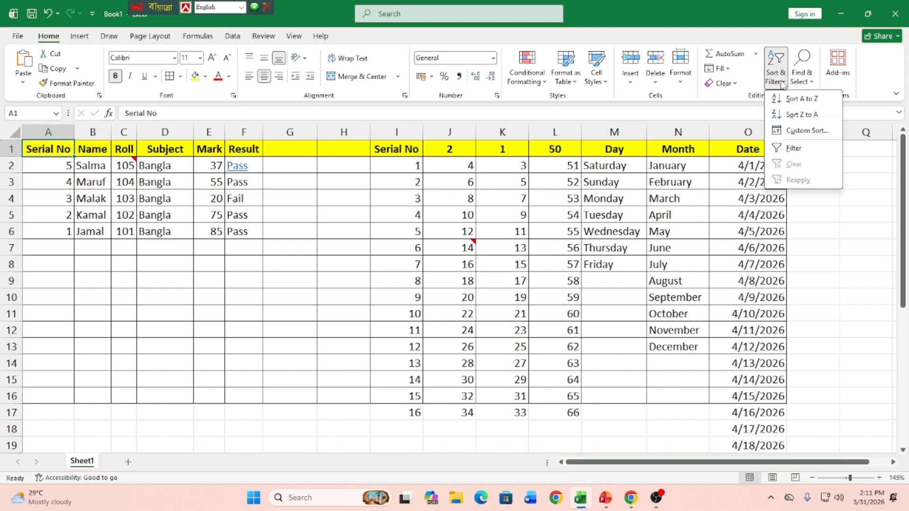
pyautogui.click(795, 150)
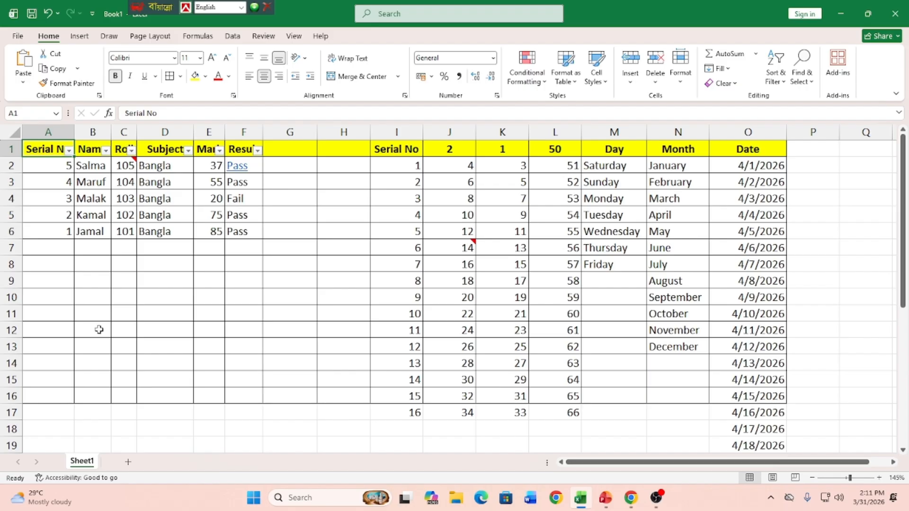
# Step: Filter the Result column by searching for "Fail" so that only failed students are listed
pyautogui.click(258, 150)
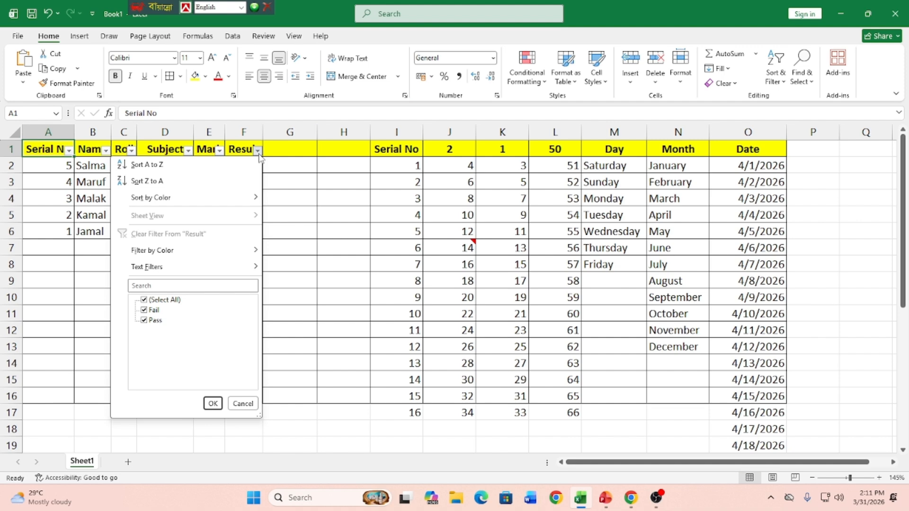
pyautogui.click(192, 285)
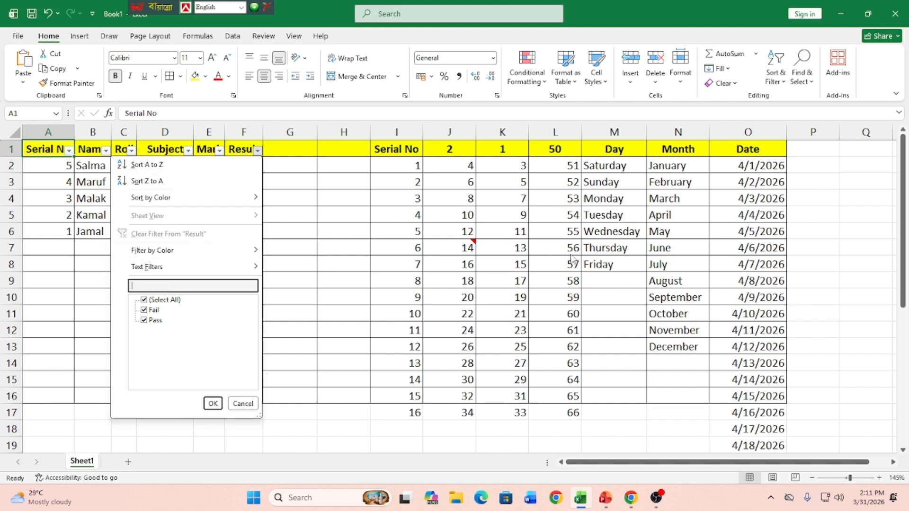
pyautogui.write('Fail')
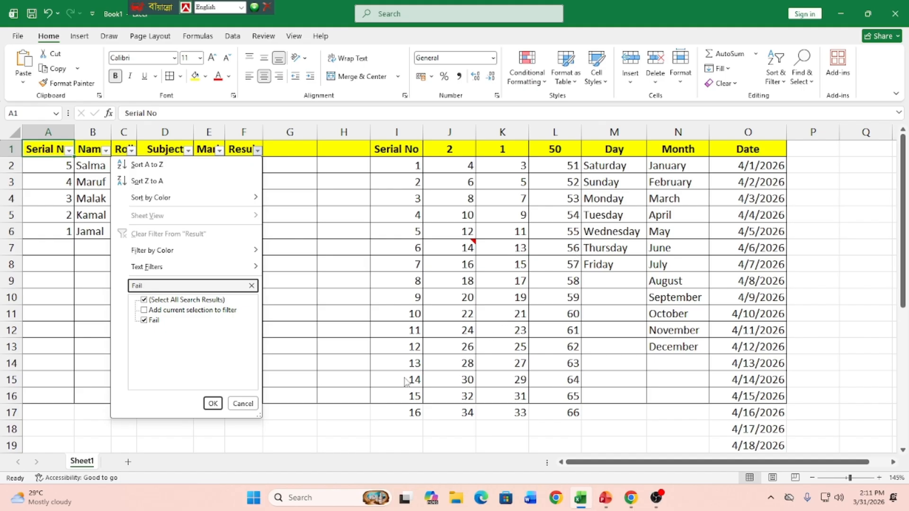
pyautogui.click(213, 403)
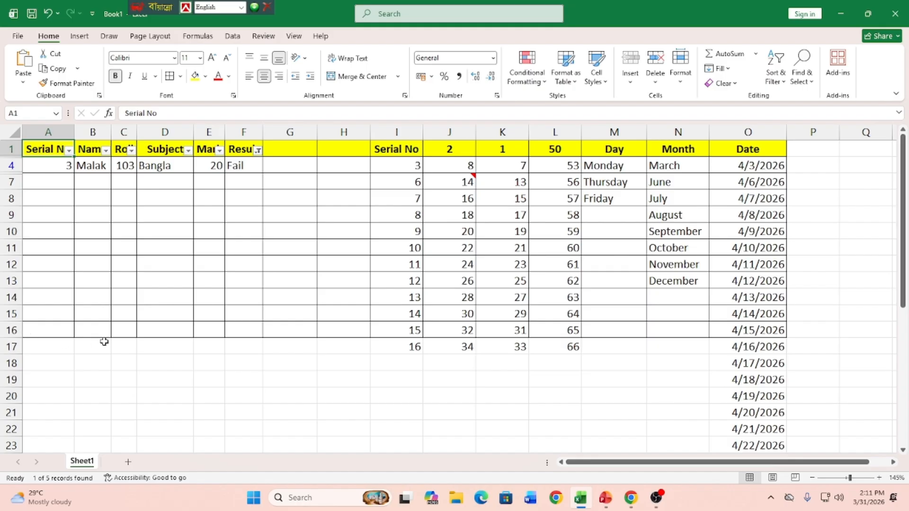
# Step: Reset the Result column filter to include all values
pyautogui.click(258, 151)
pyautogui.click(174, 302)
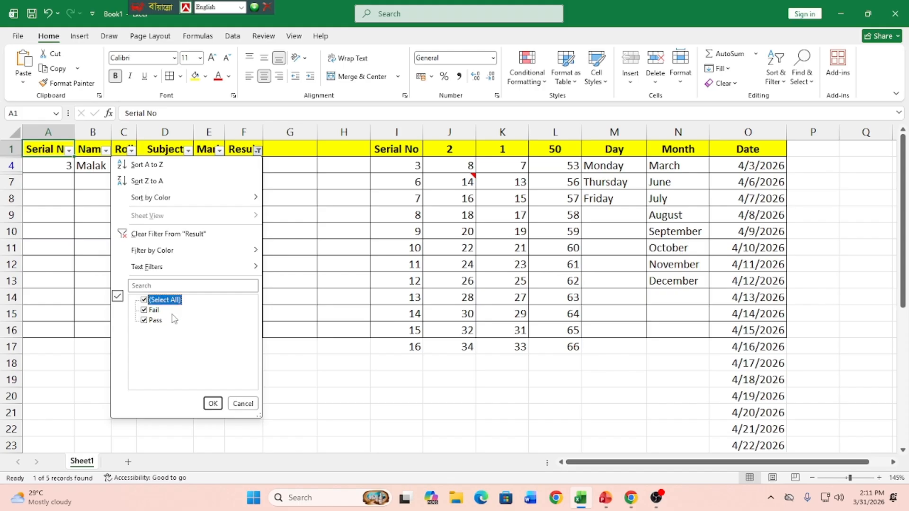
pyautogui.click(212, 403)
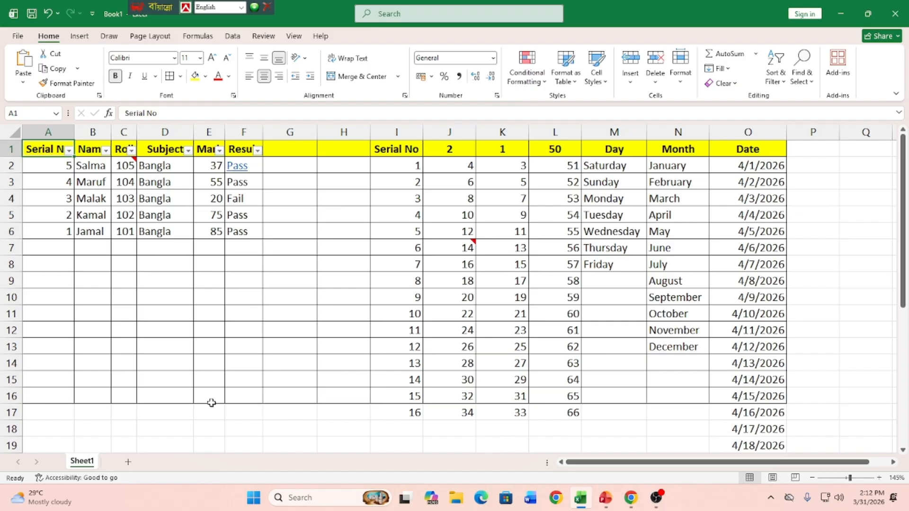
# Step: Filter the Mark column with a number filter for values greater than or equal to 50
pyautogui.click(219, 150)
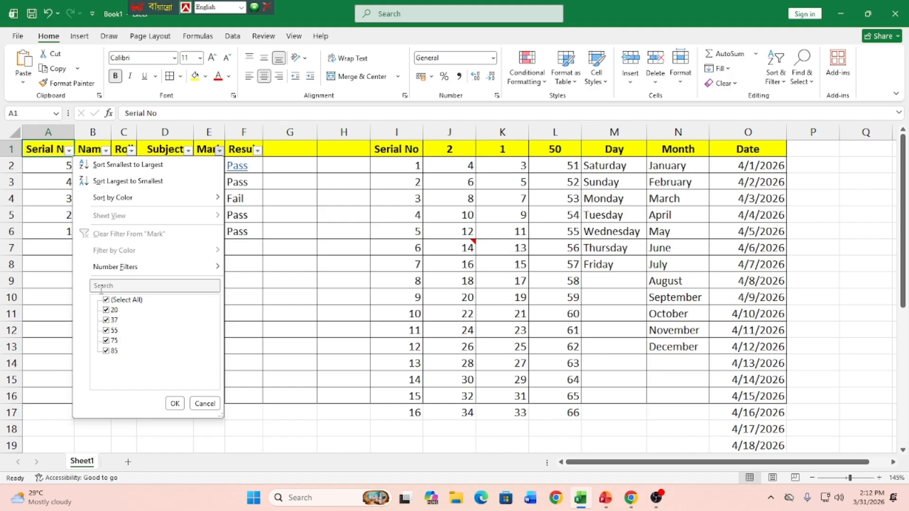
pyautogui.moveTo(121, 271)
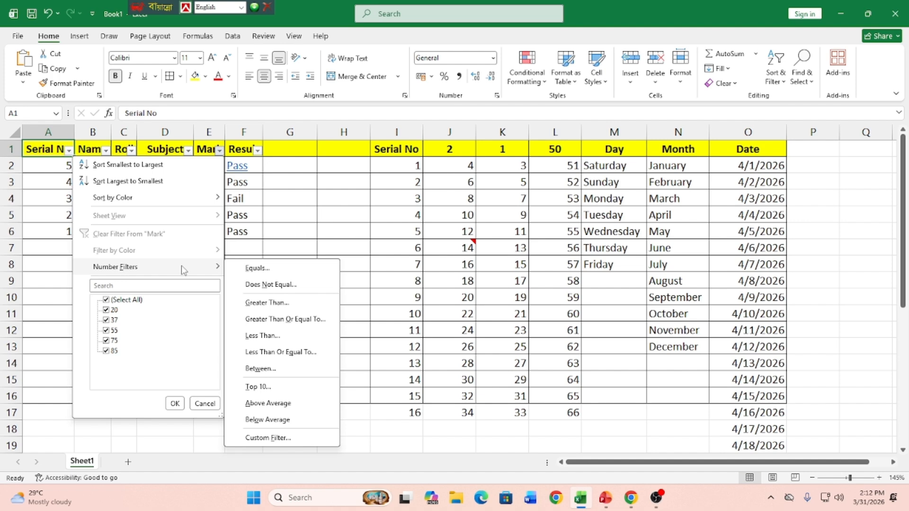
pyautogui.click(320, 327)
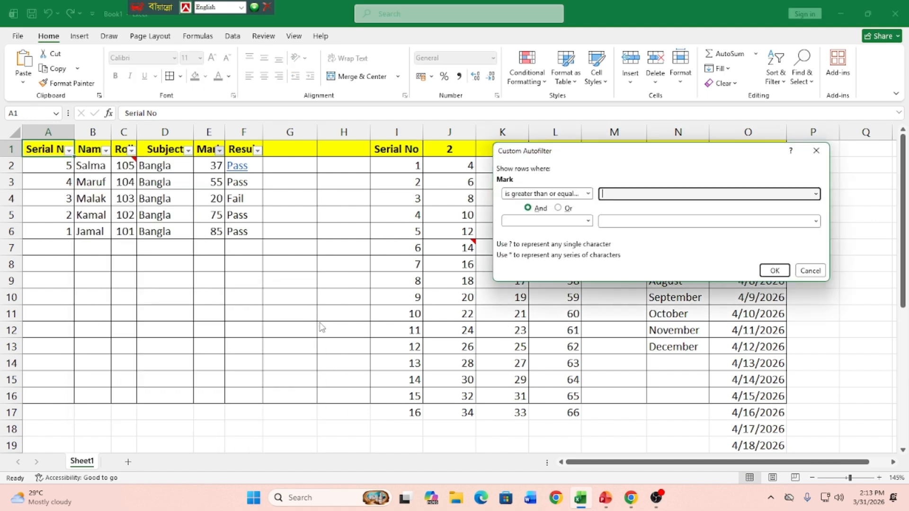
pyautogui.write('50')
pyautogui.click(771, 270)
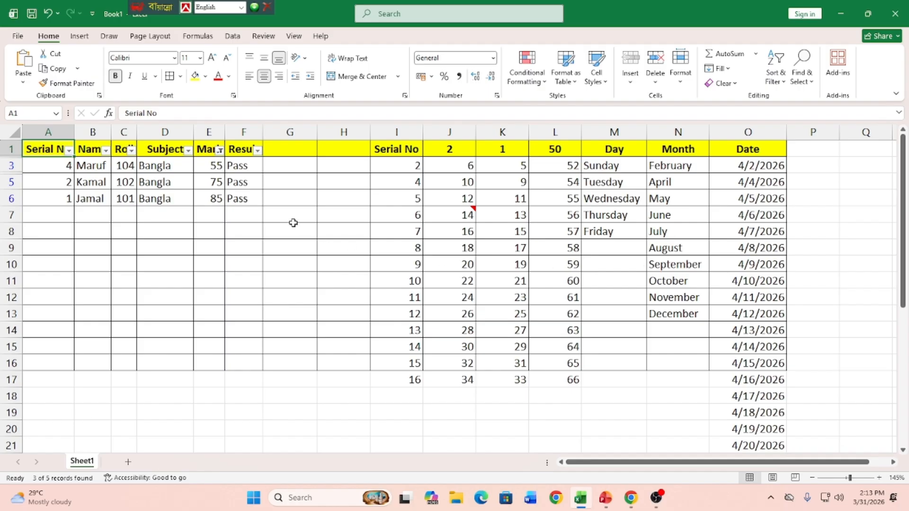
# Step: Reselect all values in the Mark column filter to list every student row again
pyautogui.click(220, 151)
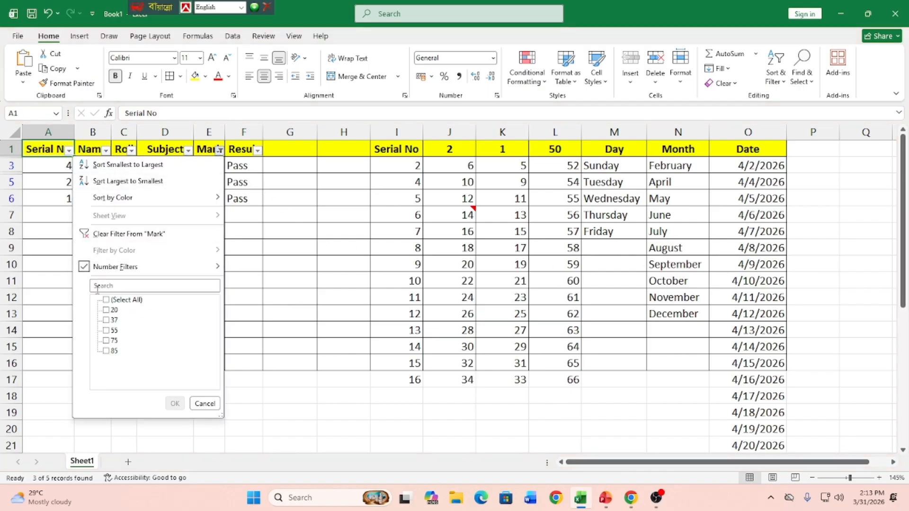
pyautogui.click(109, 301)
pyautogui.click(174, 403)
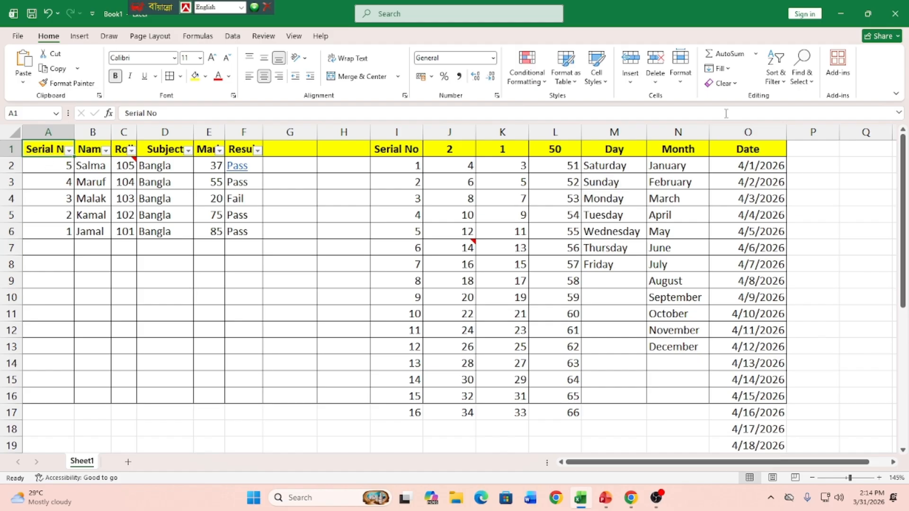
# Step: Turn off the filter on the student marks table's header row
pyautogui.click(776, 75)
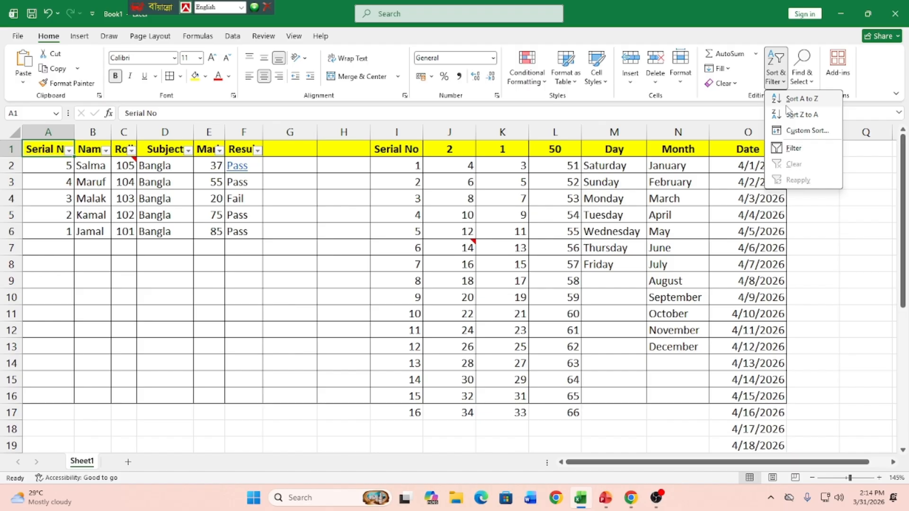
pyautogui.click(795, 148)
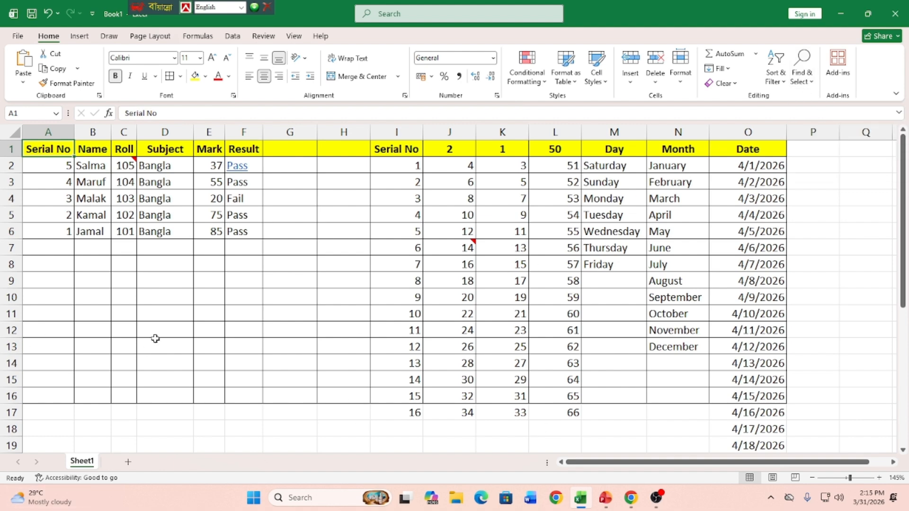
pyautogui.click(198, 319)
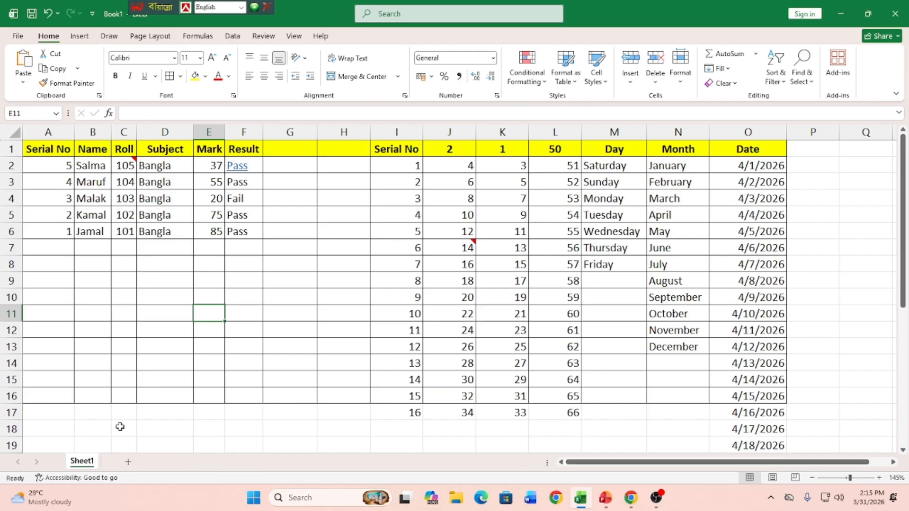
# Step: Find the word "April" in the worksheet with the Find command
pyautogui.click(808, 82)
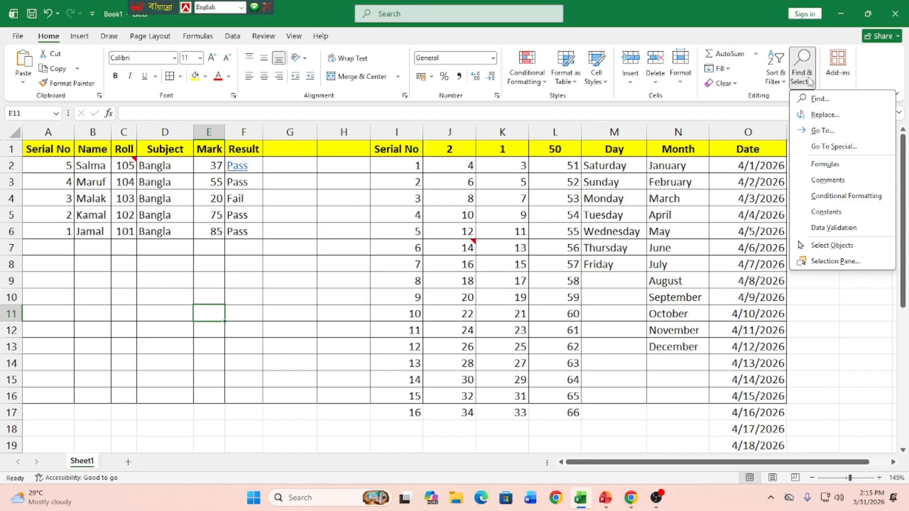
pyautogui.click(819, 98)
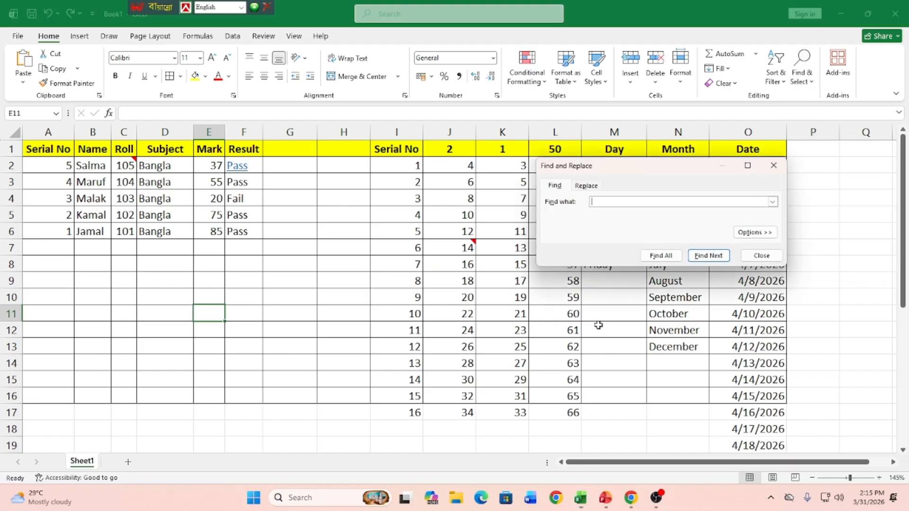
pyautogui.moveTo(642, 168); pyautogui.dragTo(293, 164)
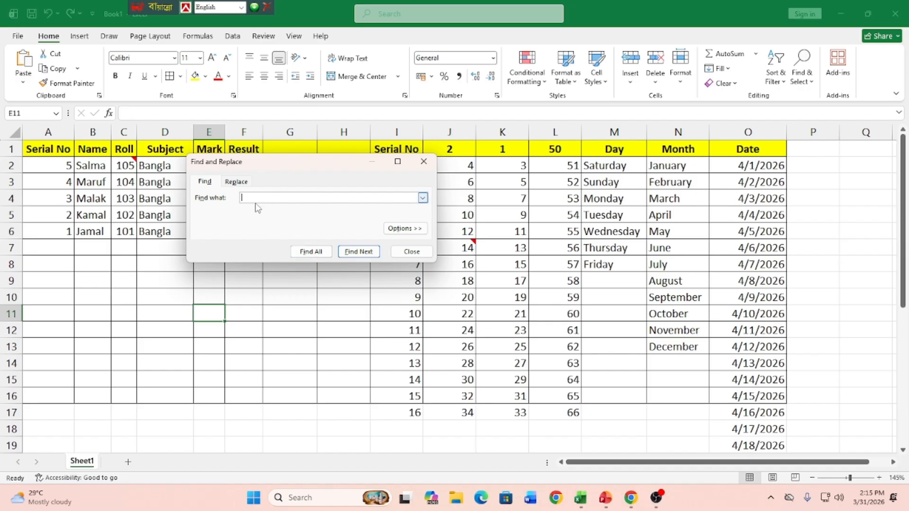
pyautogui.write('April')
pyautogui.click(366, 252)
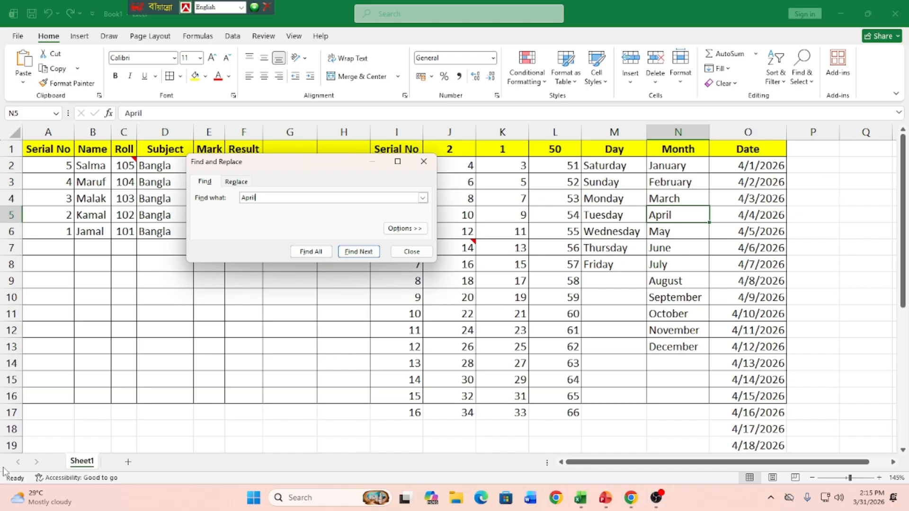
pyautogui.click(365, 254)
# Step: Replace "April" with "Bogura" in the Month column, try replacing all remaining occurrences, and close the Find and Replace dialog
pyautogui.click(236, 185)
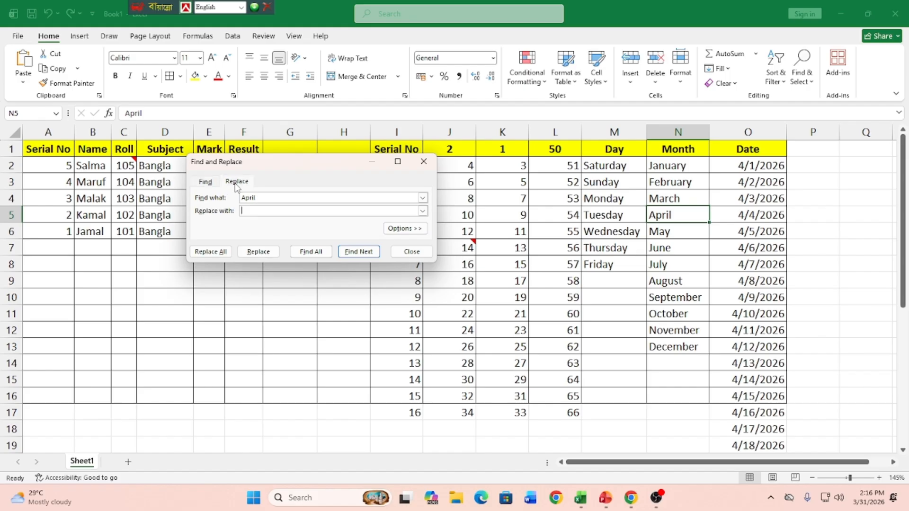
pyautogui.click(241, 211)
pyautogui.write('Bogura')
pyautogui.click(269, 255)
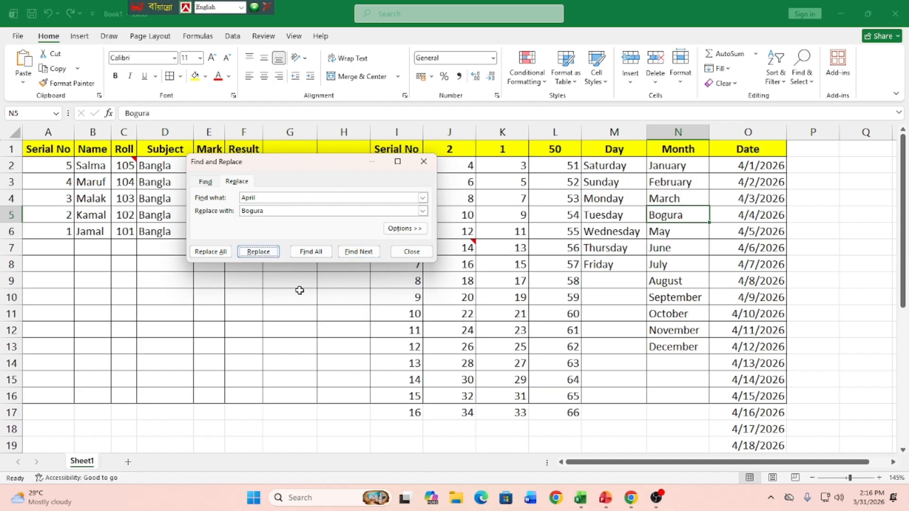
pyautogui.click(215, 253)
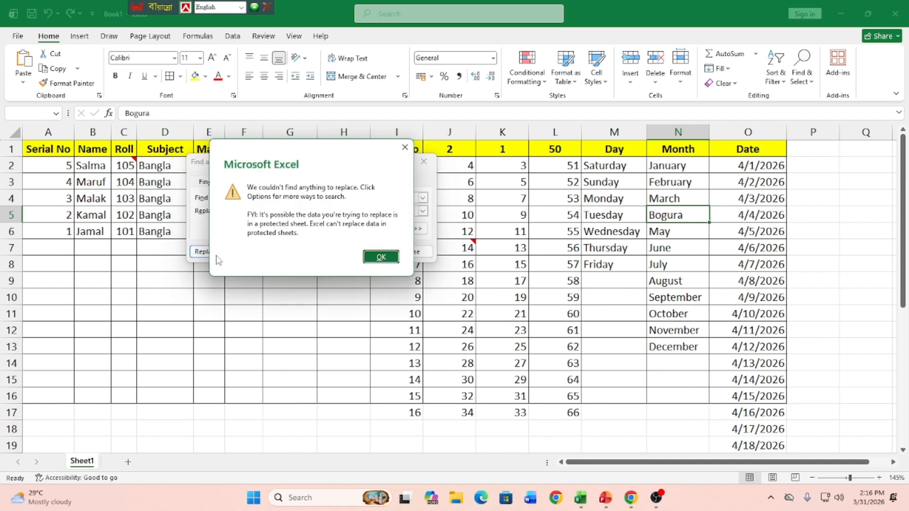
pyautogui.click(381, 257)
pyautogui.click(424, 163)
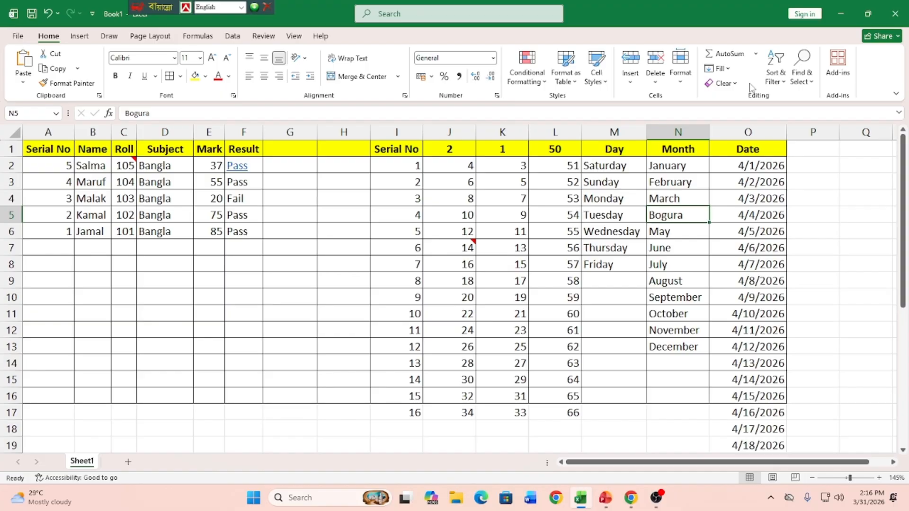
# Step: Jump to cell A5000 with the Go To command
pyautogui.click(809, 82)
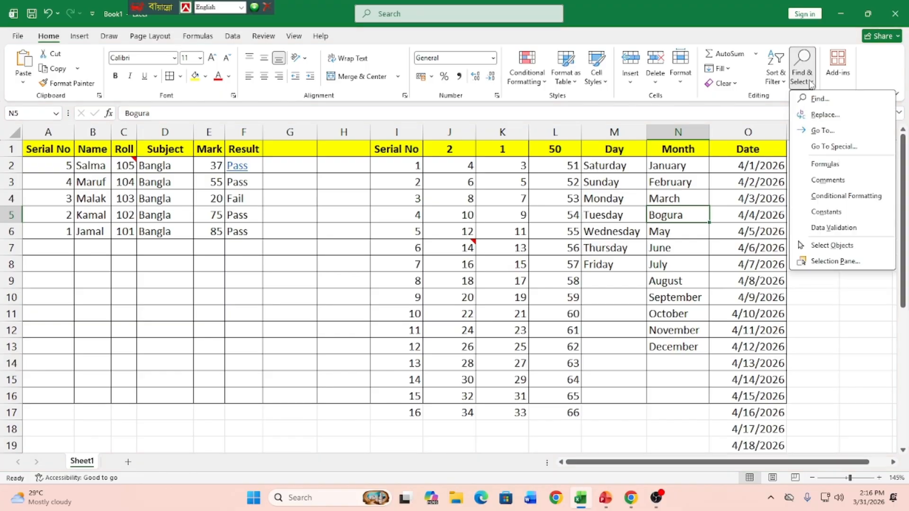
pyautogui.click(835, 133)
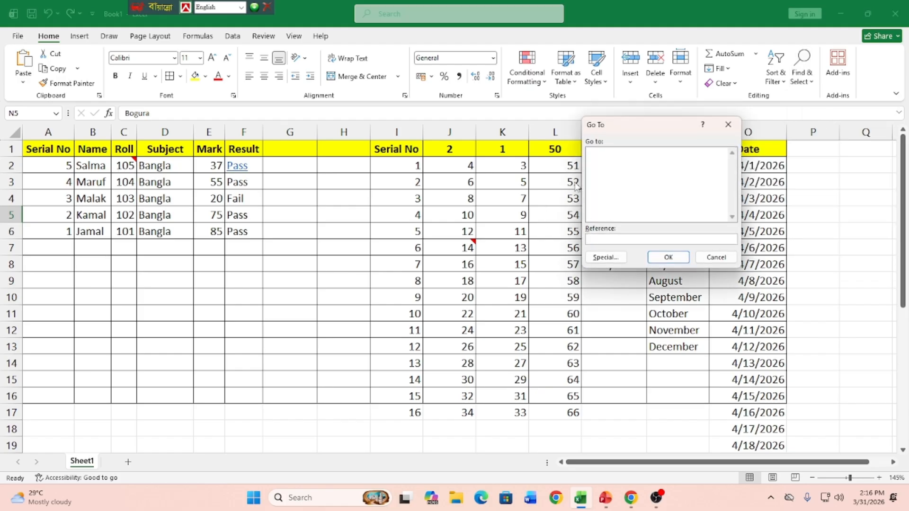
pyautogui.moveTo(652, 128); pyautogui.dragTo(347, 138)
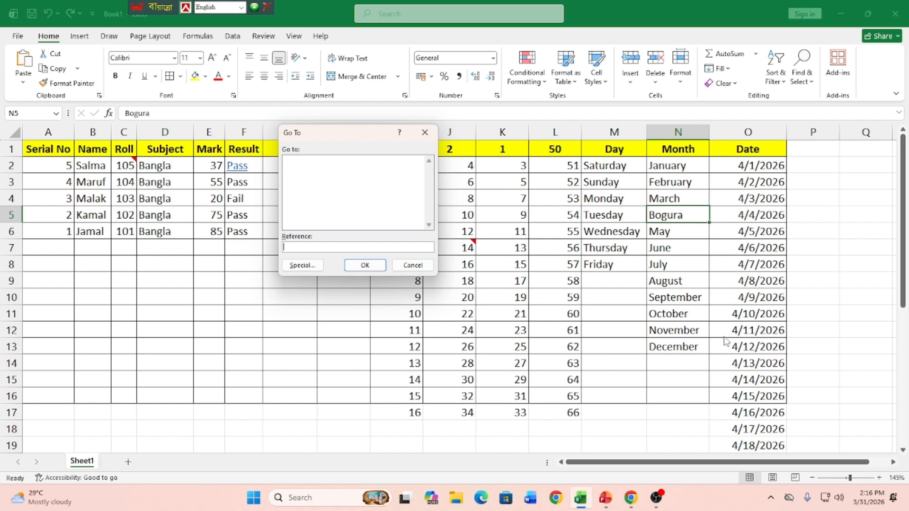
pyautogui.write('a5000')
pyautogui.click(374, 264)
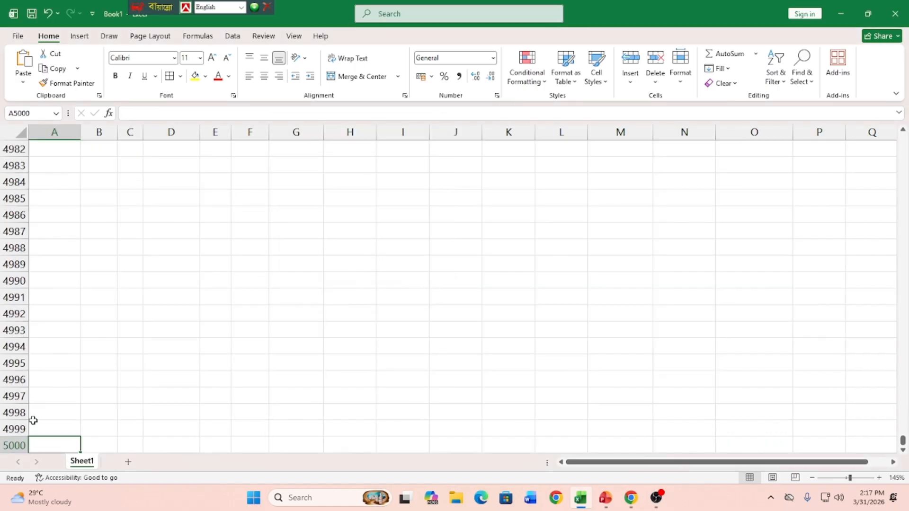
pyautogui.scroll(-2, 33, 421)
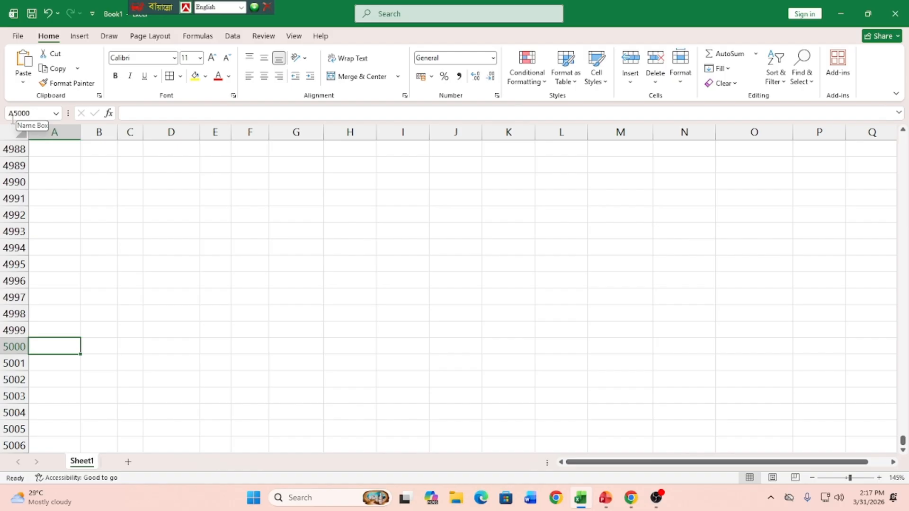
# Step: Jump directly to cell H100 by its cell reference and look at the rows around it
pyautogui.click(37, 112)
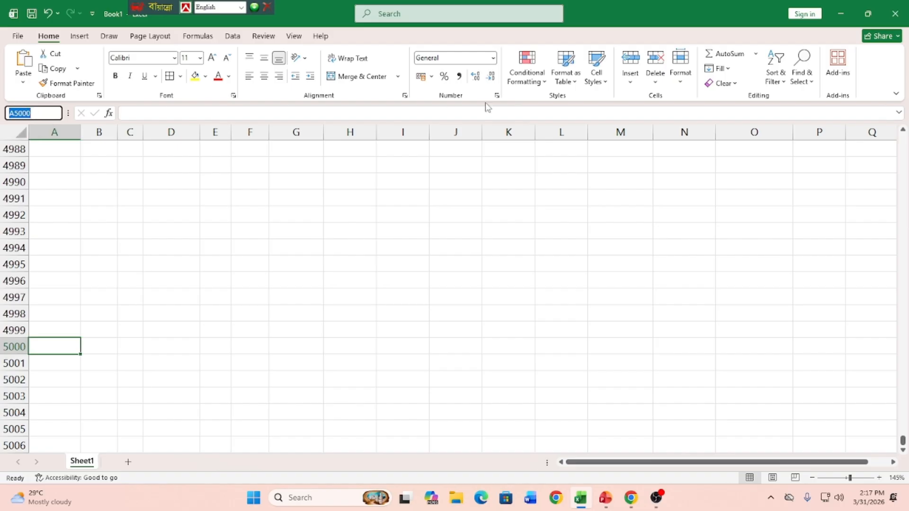
pyautogui.write('h100')
pyautogui.press('Return')
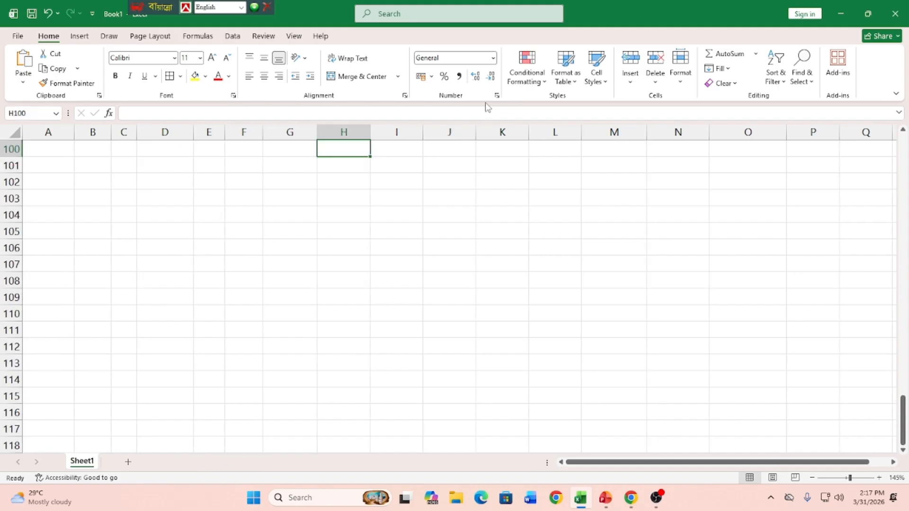
pyautogui.scroll(6, 302, 231)
pyautogui.scroll(-1, 302, 231)
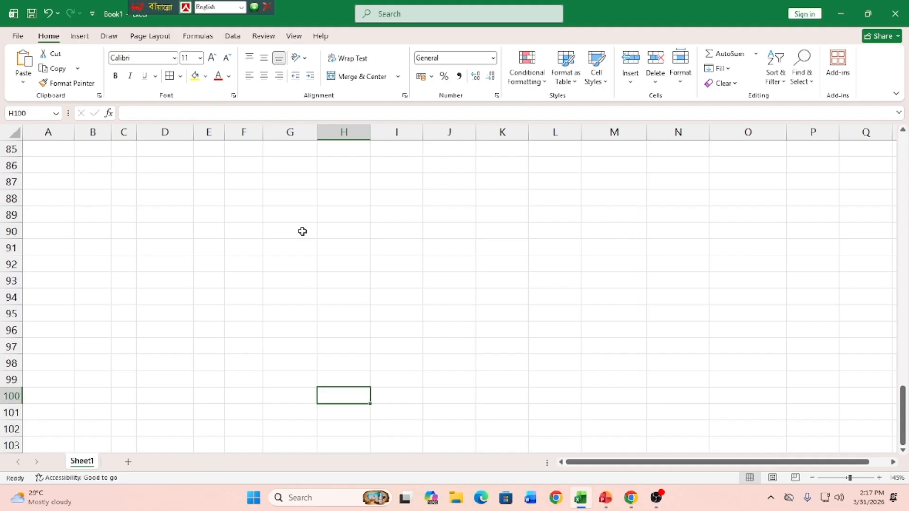
pyautogui.scroll(-1, 303, 231)
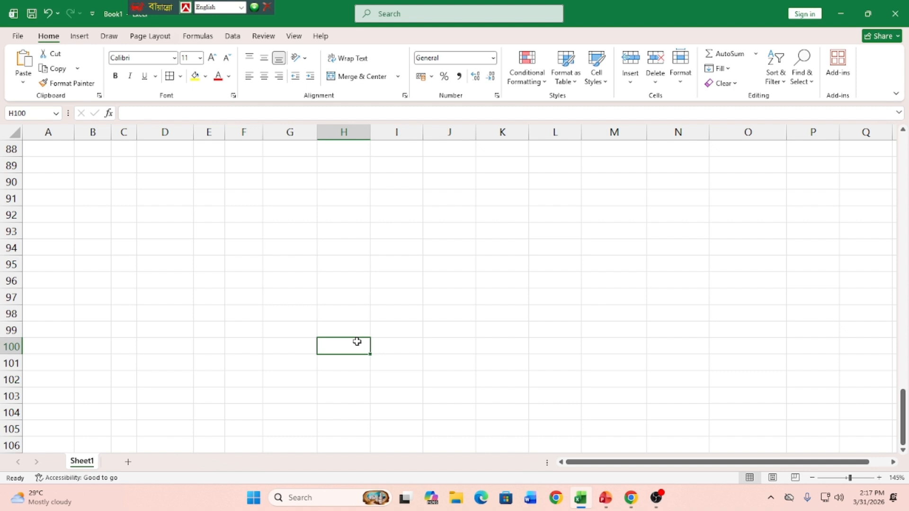
pyautogui.click(419, 213)
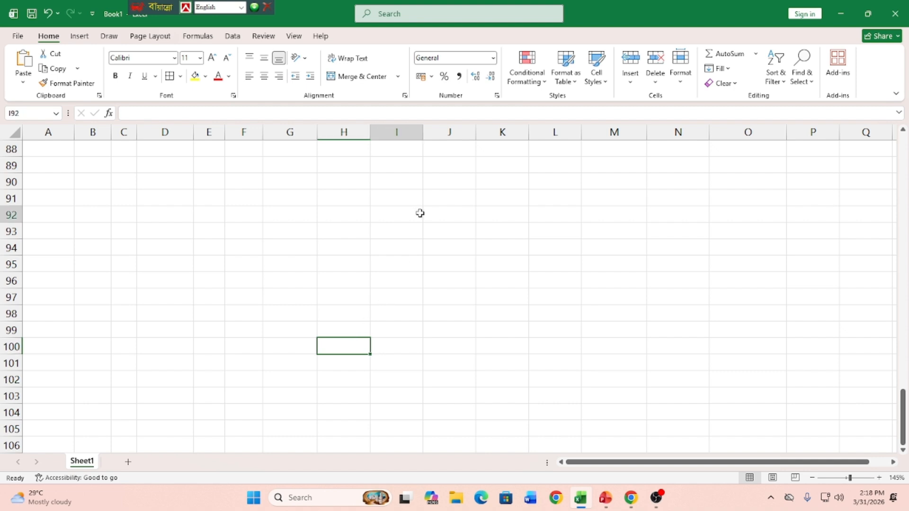
# Step: Check the class topics slide in the browser and return to the beginning of the worksheet data
pyautogui.click(629, 497)
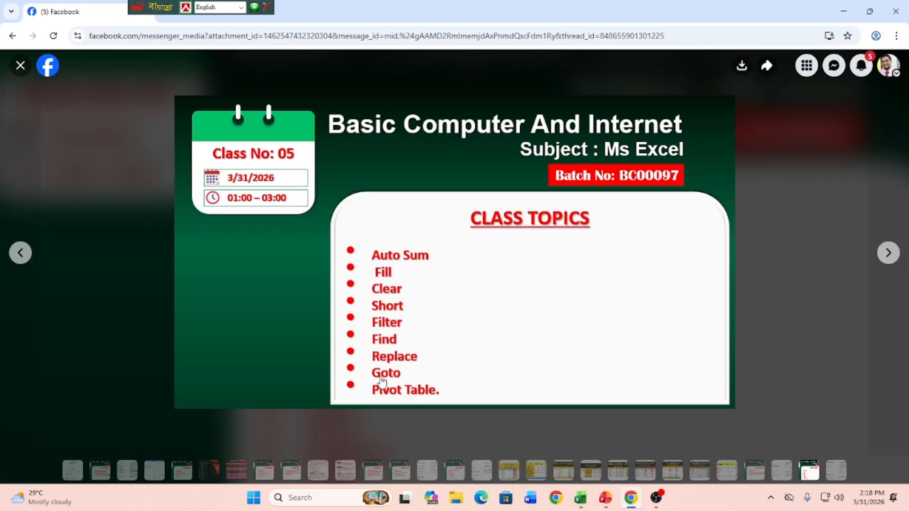
pyautogui.click(843, 10)
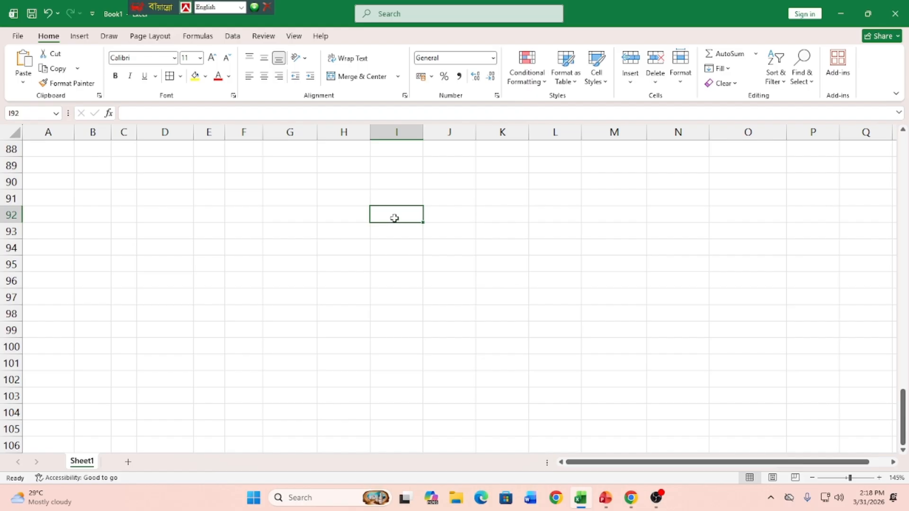
pyautogui.scroll(17, 409, 225)
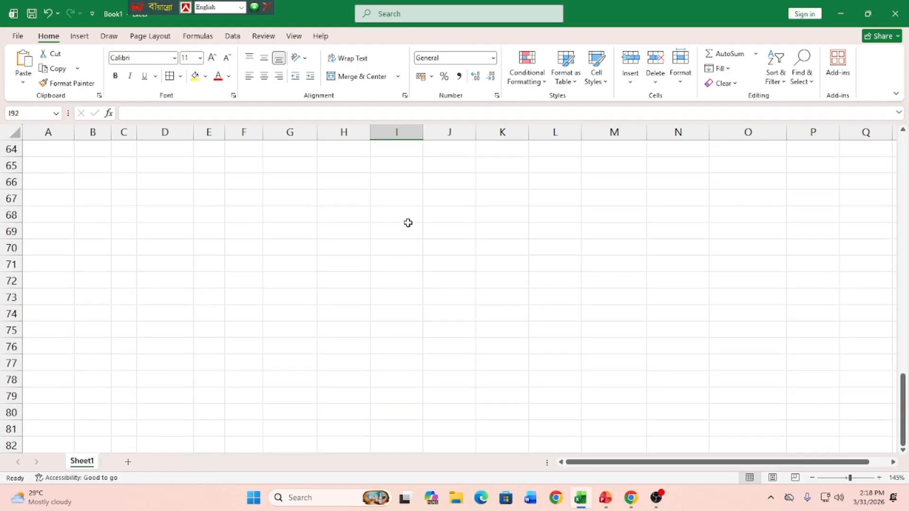
pyautogui.scroll(12, 409, 223)
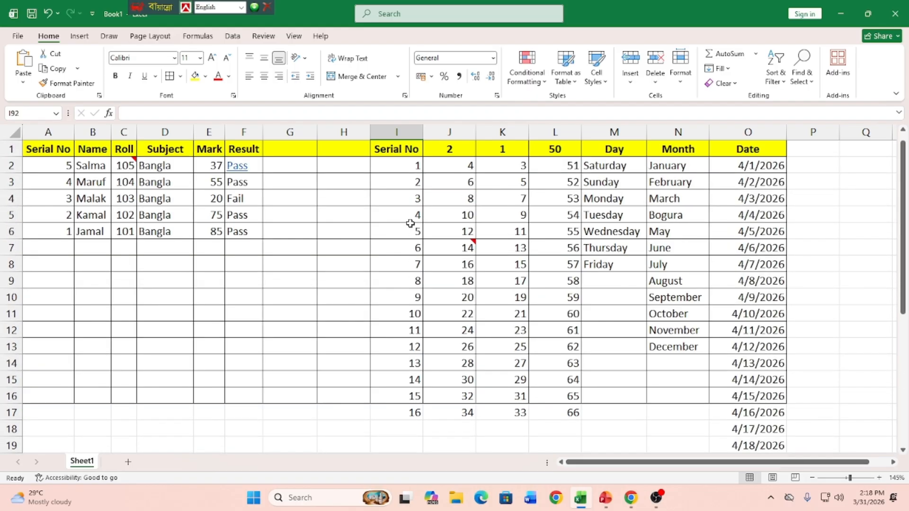
# Step: Add a new blank worksheet to the workbook
pyautogui.click(90, 37)
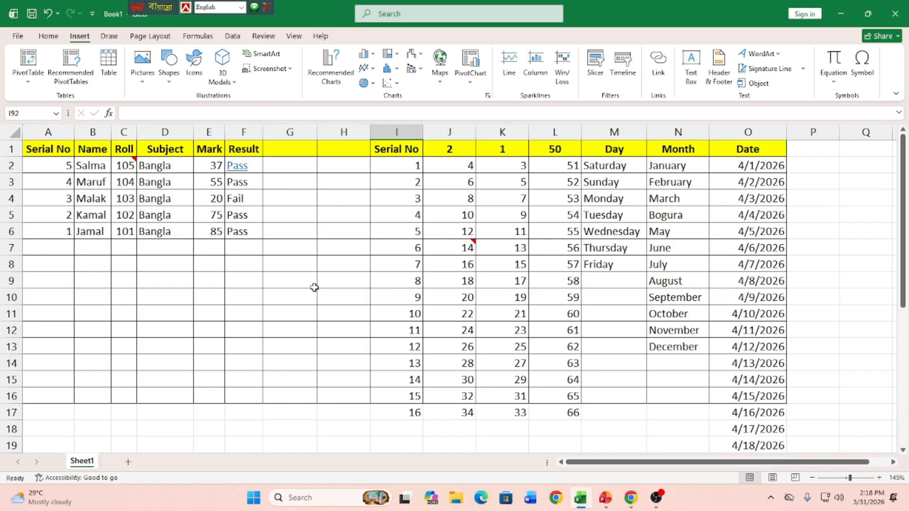
pyautogui.click(128, 461)
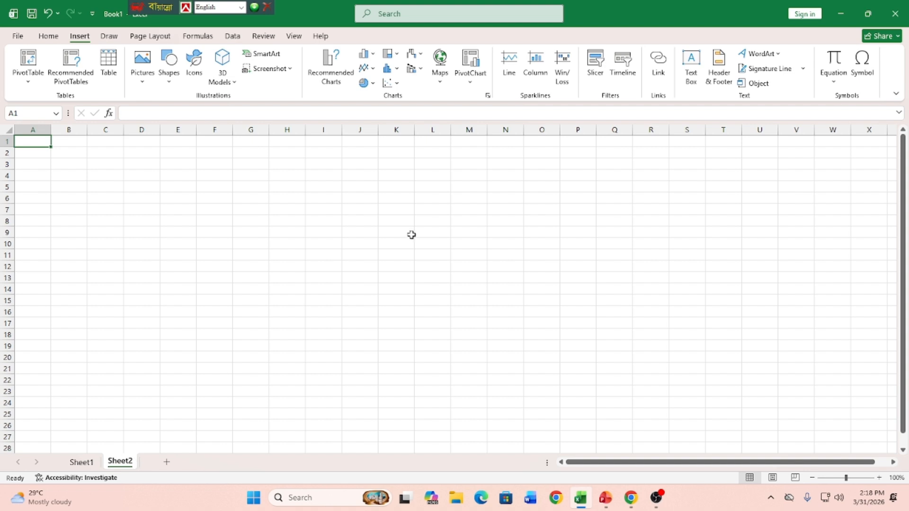
pyautogui.scroll(2, 415, 238)
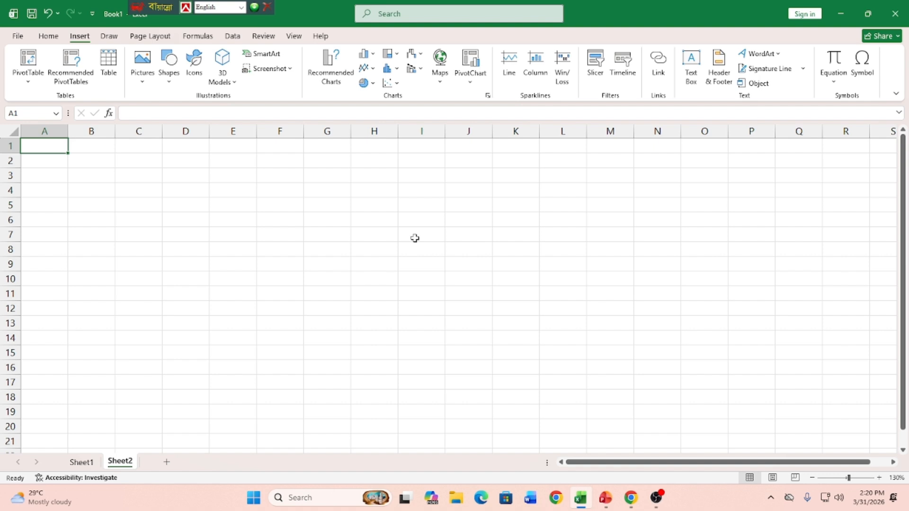
# Step: Enter the column headers Name, Product, Area and Price in cells F5 through I5
pyautogui.click(276, 208)
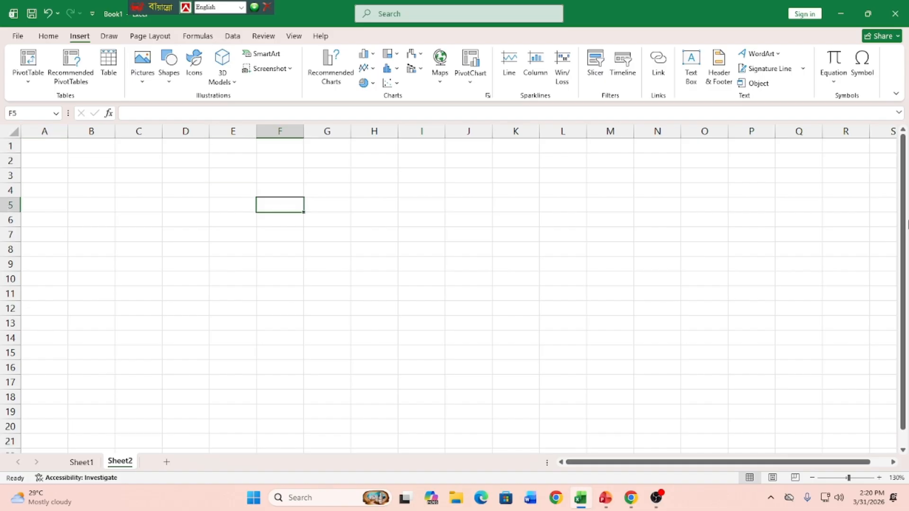
pyautogui.write('Name')
pyautogui.press('Tab')
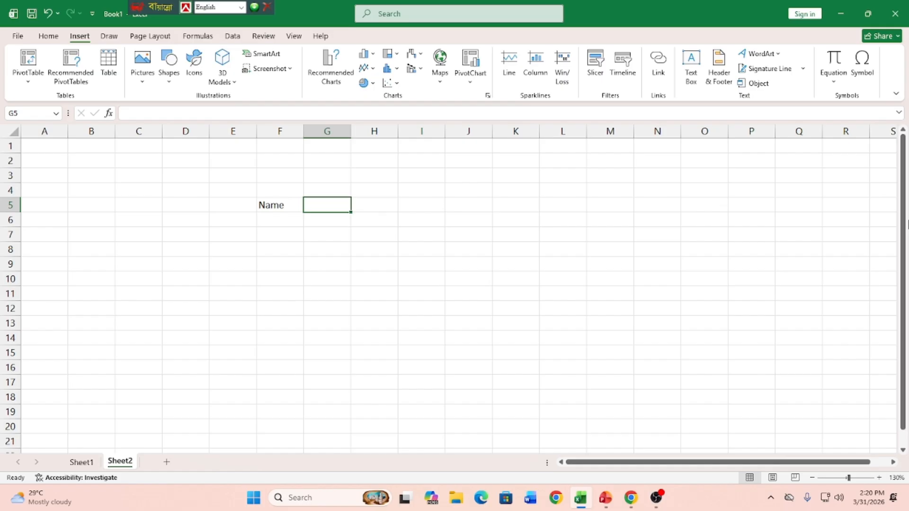
pyautogui.write('Pr')
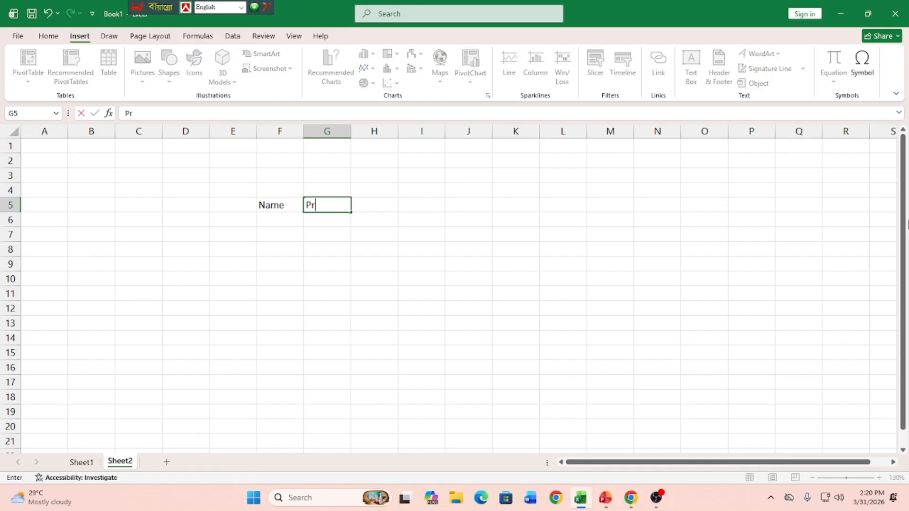
pyautogui.write('oduct')
pyautogui.press('Tab')
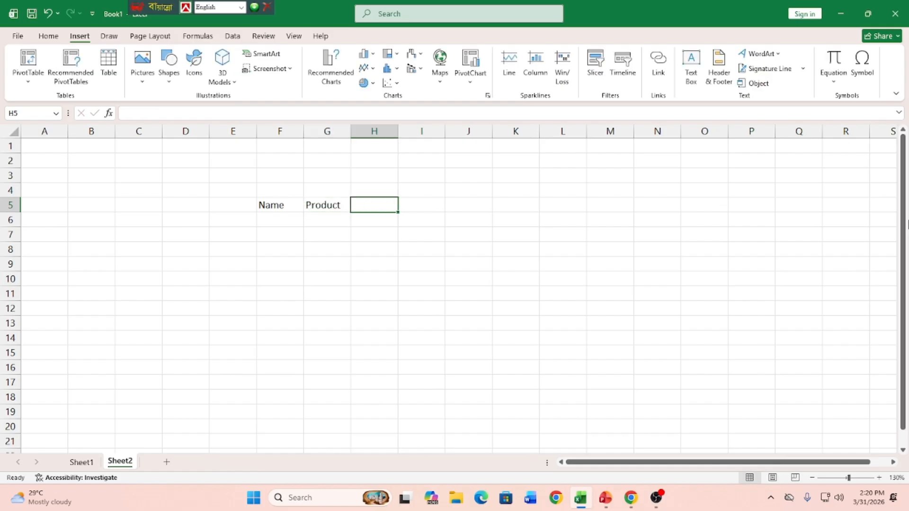
pyautogui.write('A')
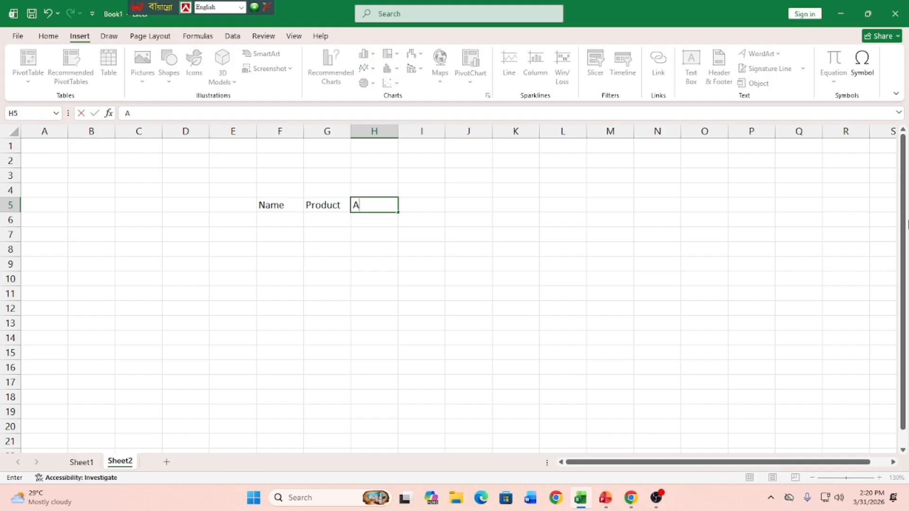
pyautogui.write('rea')
pyautogui.press('Tab')
pyautogui.write('Price')
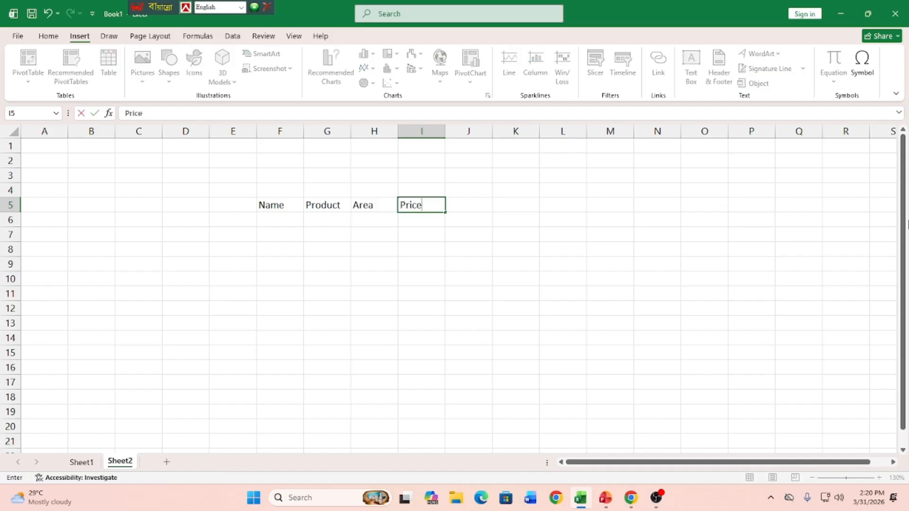
pyautogui.press('Return')
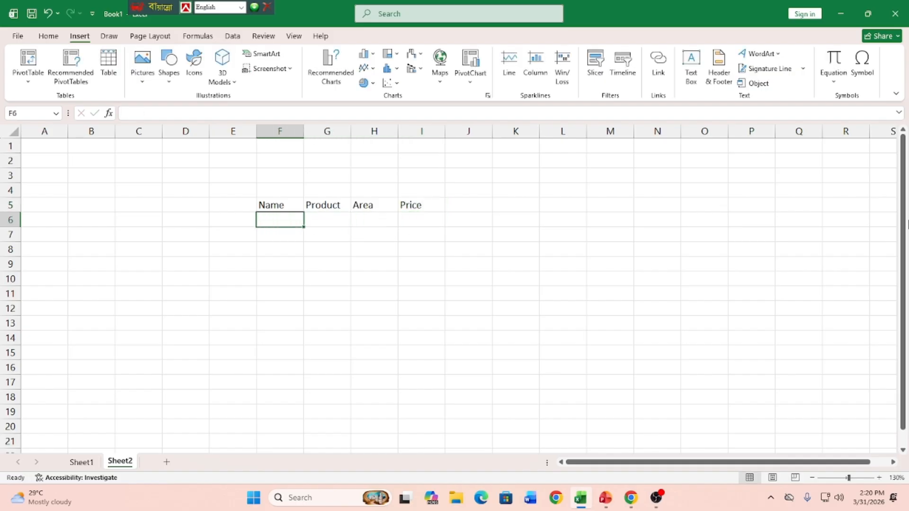
# Step: Fill row 6 with the first person's name, product Napa, area Bogura and price 500
pyautogui.write('Karim')
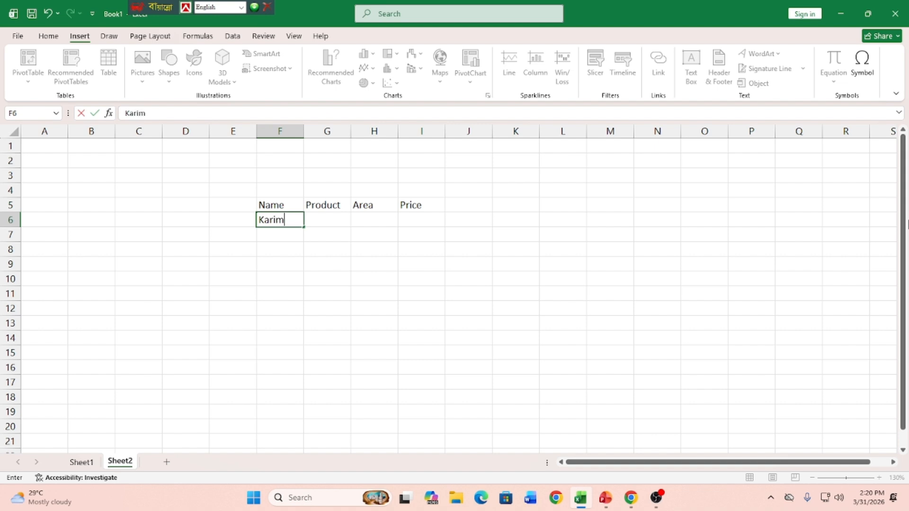
pyautogui.press('Tab')
pyautogui.write('Napa')
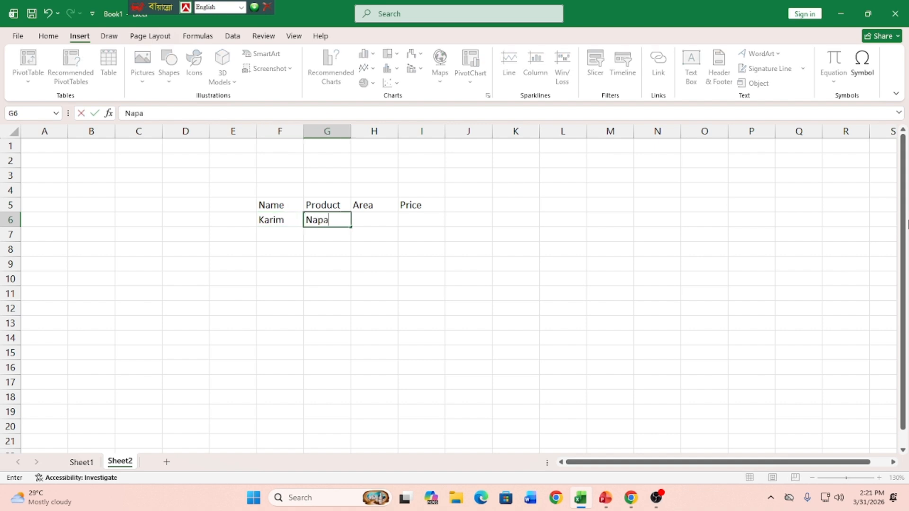
pyautogui.press('Tab')
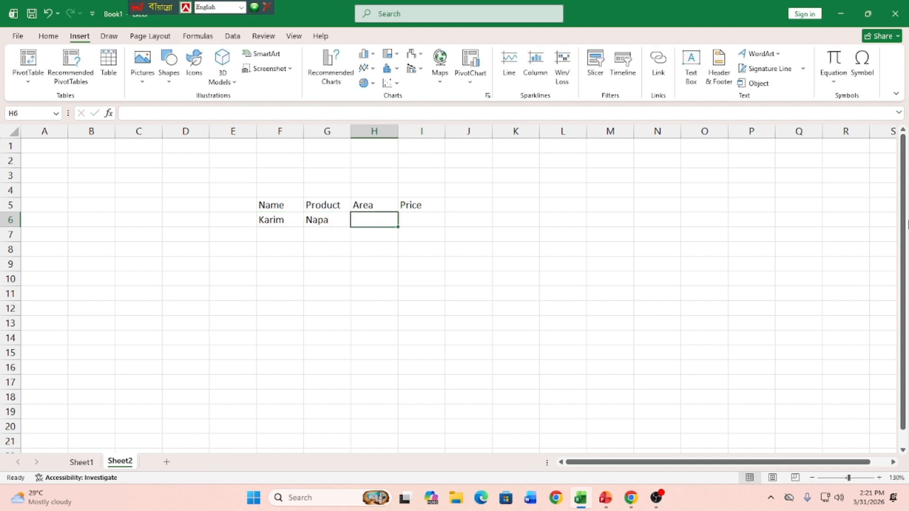
pyautogui.write('Bogura')
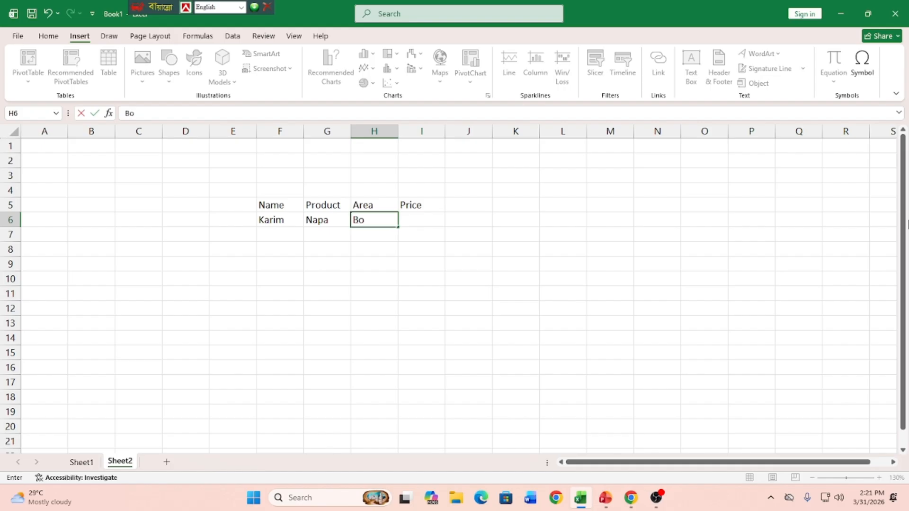
pyautogui.press('Tab')
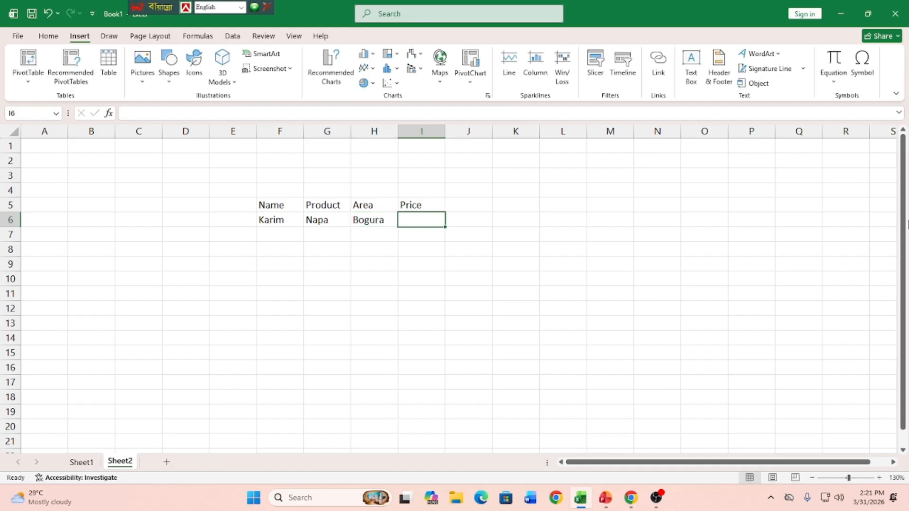
pyautogui.write('500')
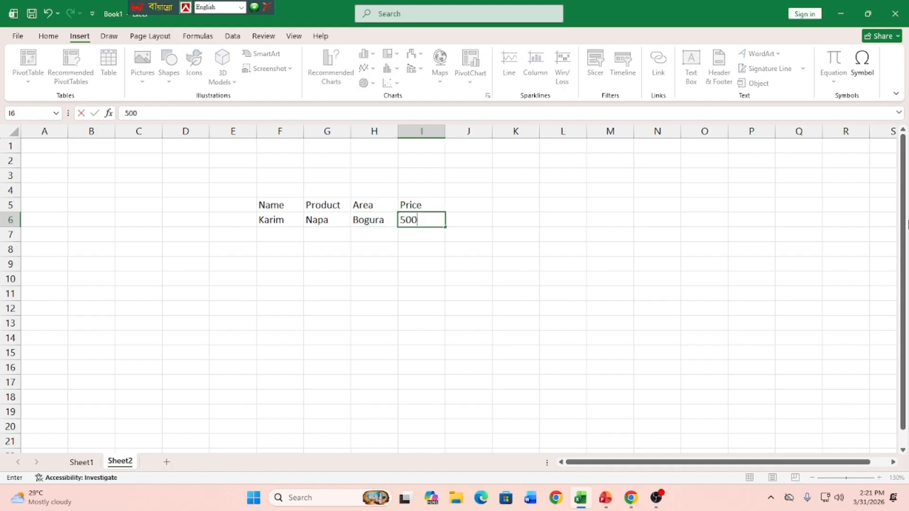
pyautogui.press('Return')
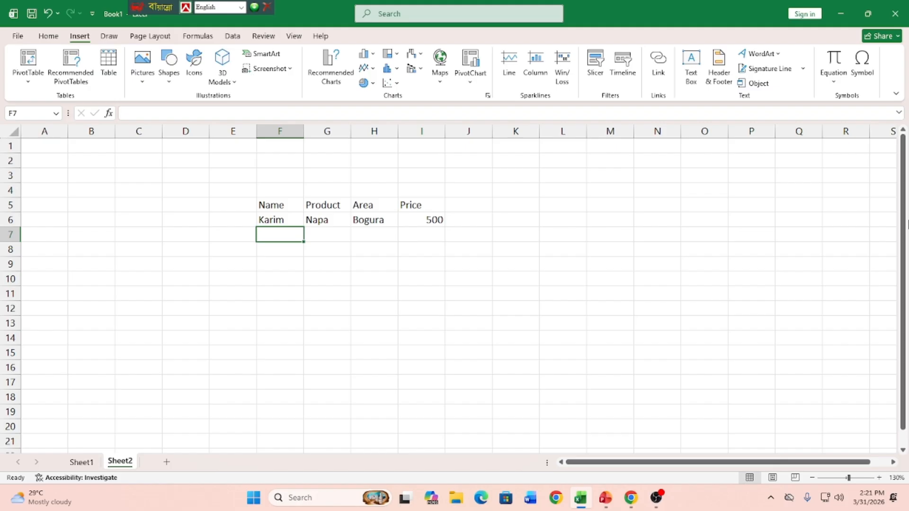
# Step: Fill row 7 with the second person's name, product H, area Dhaka and price 300
pyautogui.write('Nazmul')
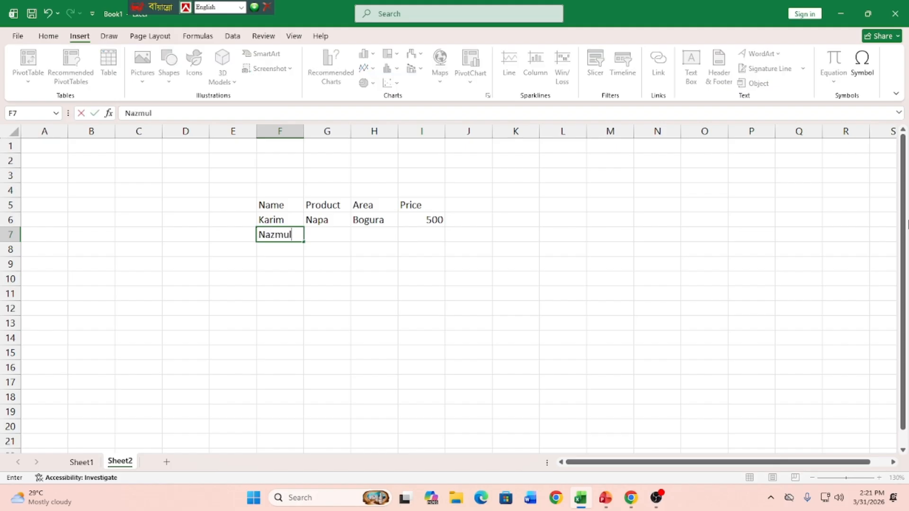
pyautogui.press('Tab')
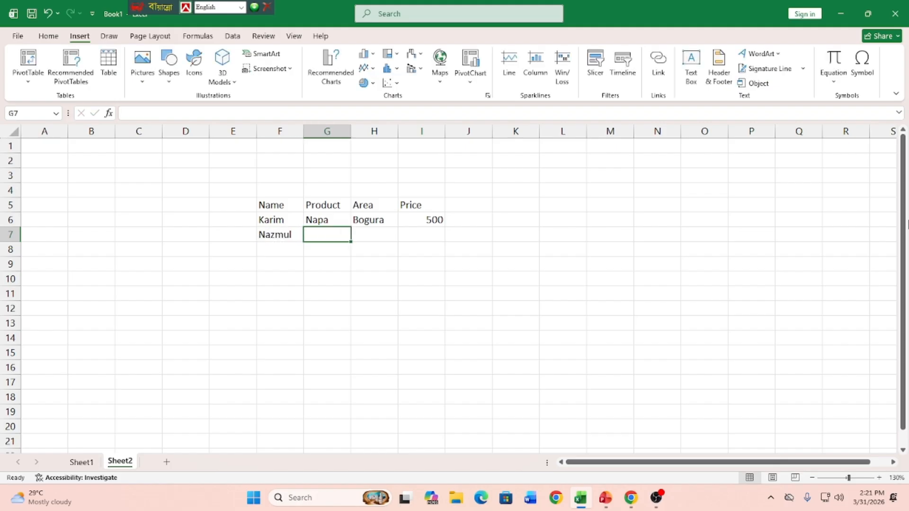
pyautogui.write('H')
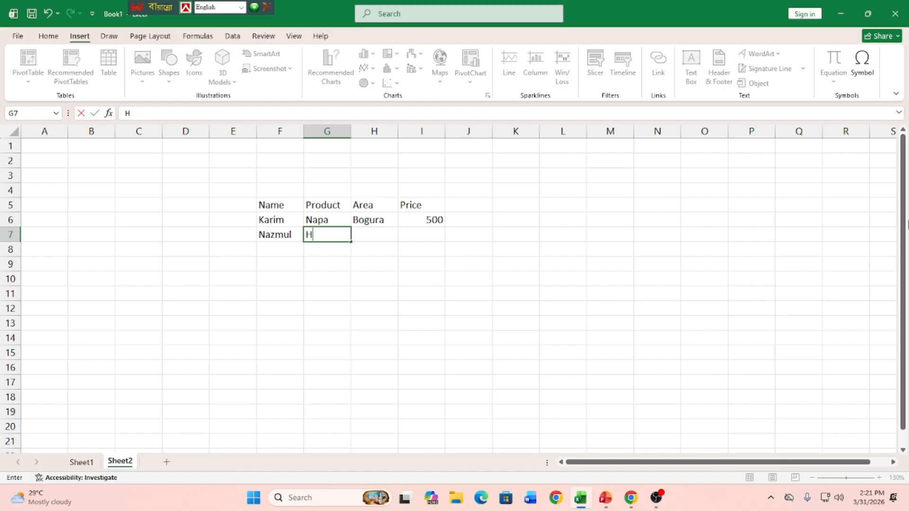
pyautogui.press('Tab')
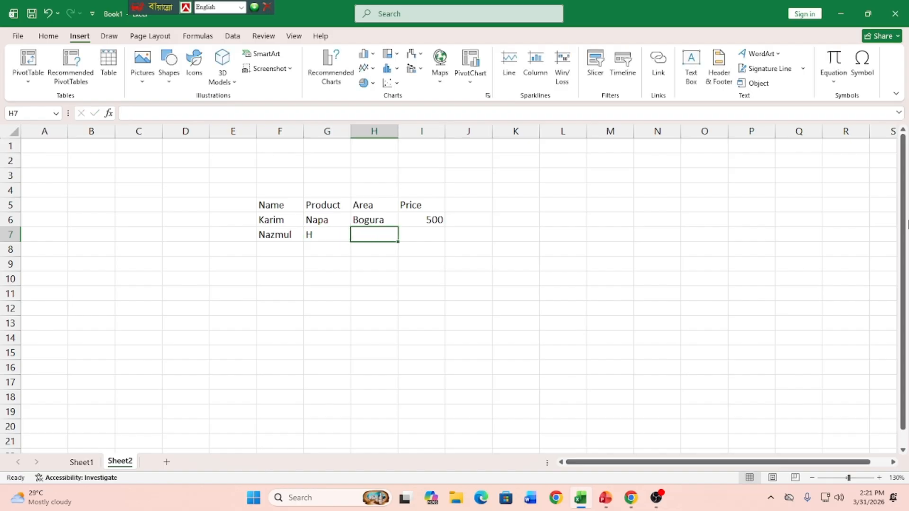
pyautogui.write('Dhaka')
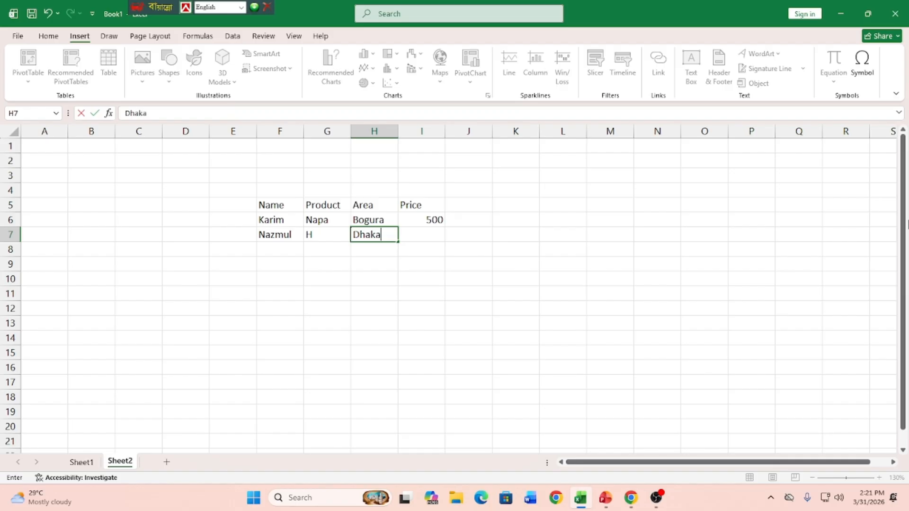
pyautogui.press('Tab')
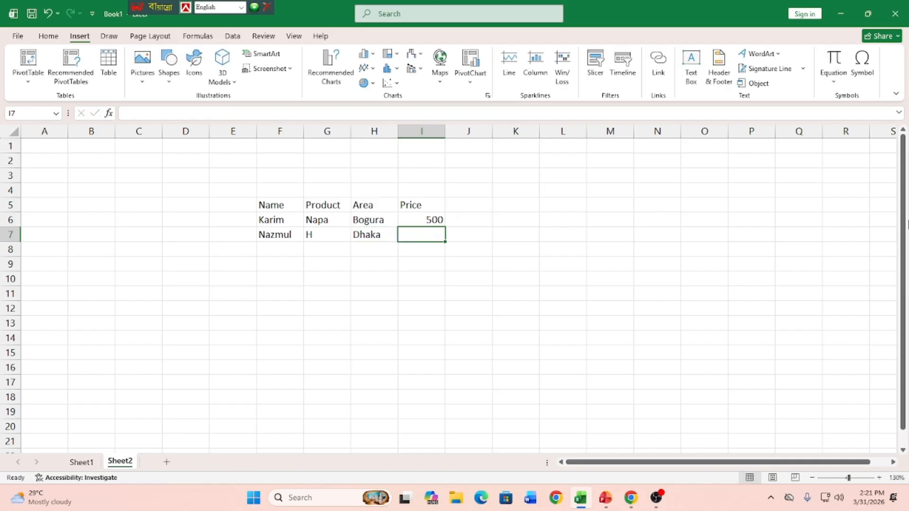
pyautogui.write('300')
pyautogui.press('Return')
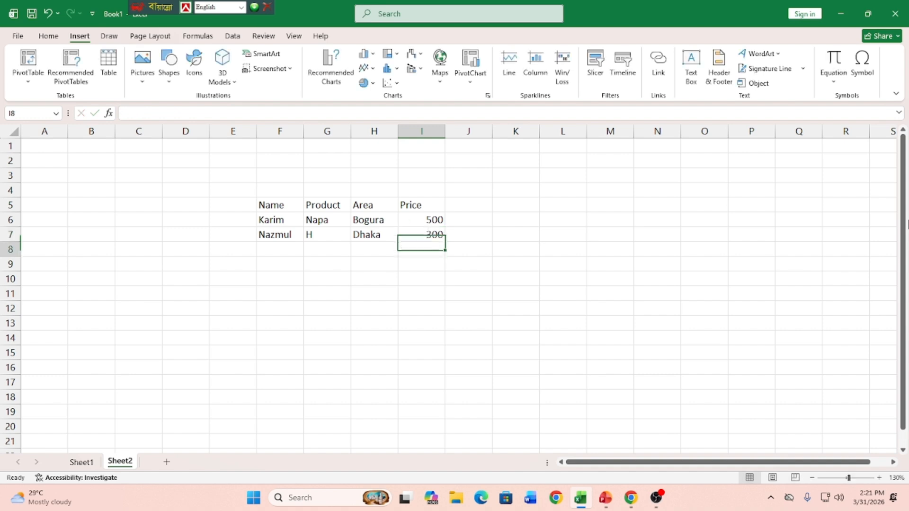
# Step: Start the third record in row 8 with the person's name and the product Paracitmal
pyautogui.press('Left')
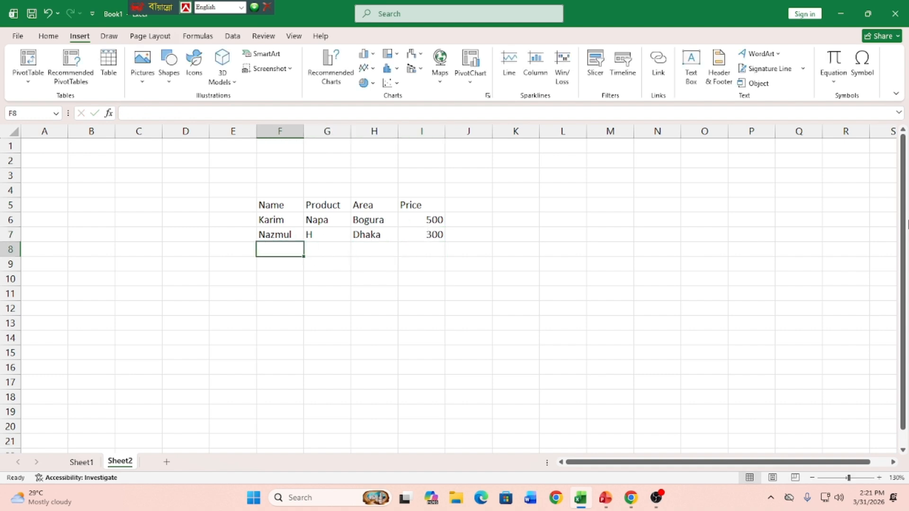
pyautogui.write('Maruf')
pyautogui.press('Tab')
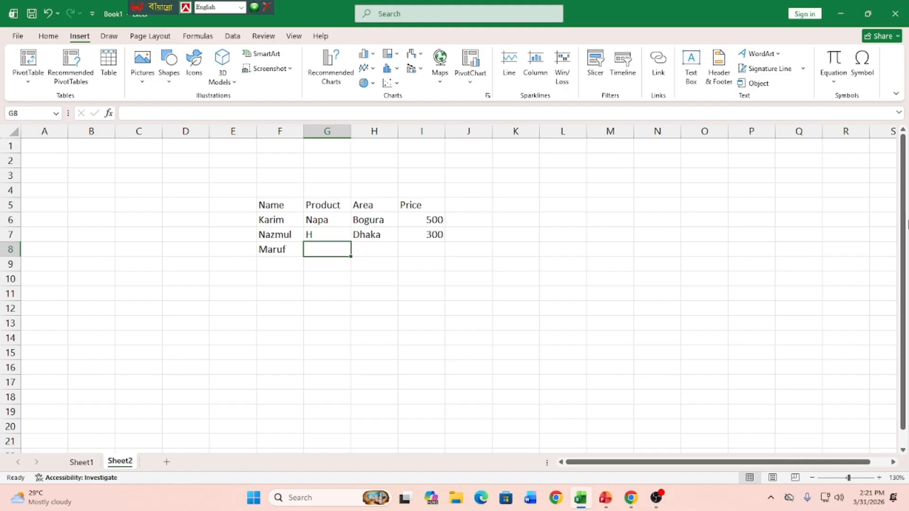
pyautogui.write('Pa')
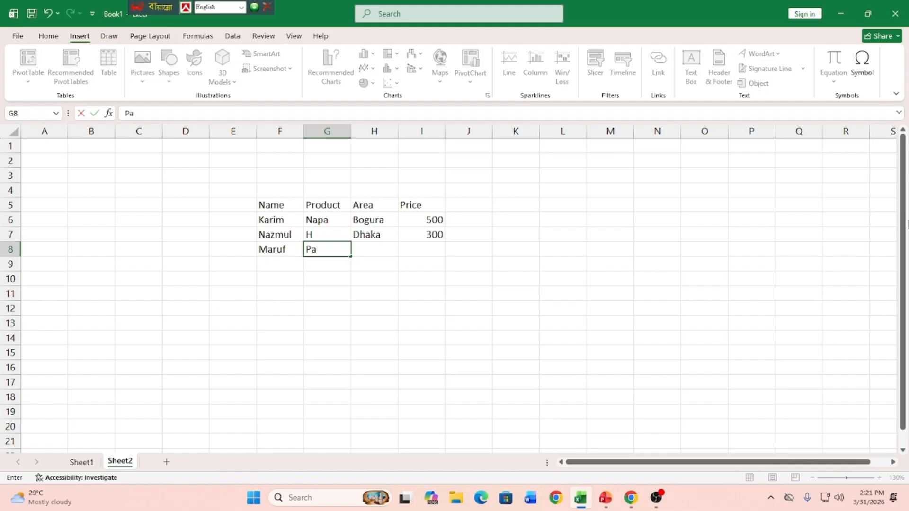
pyautogui.write('racitmal')
pyautogui.press('Tab')
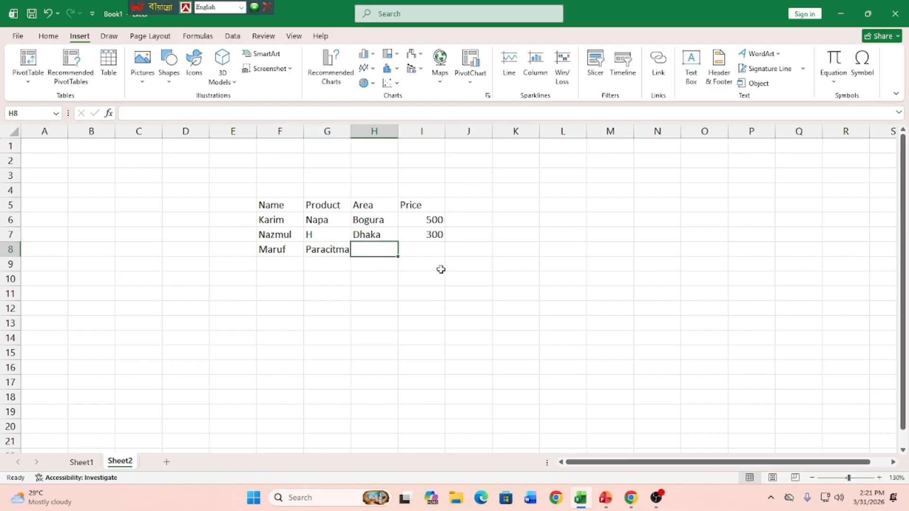
# Step: Try adding another "l" to the end of the product name in cell G8
pyautogui.rightClick(325, 245)
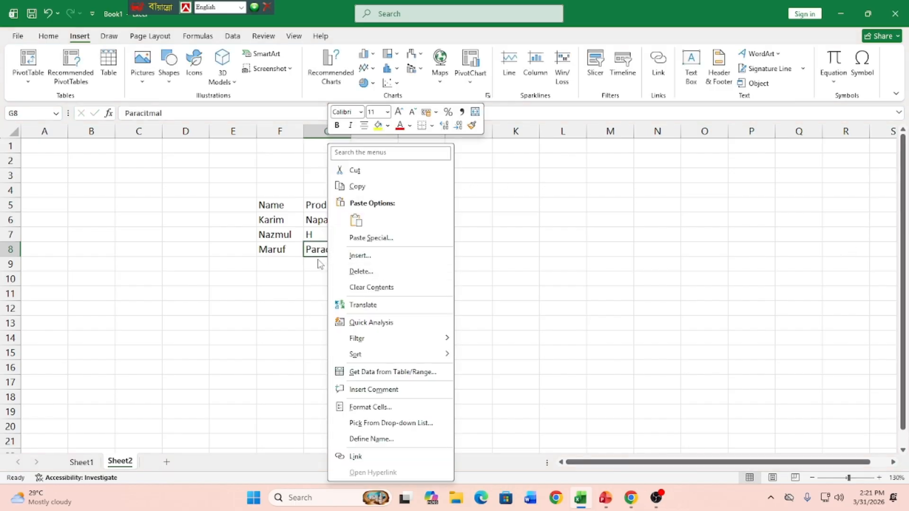
pyautogui.press('Escape')
pyautogui.click(360, 251)
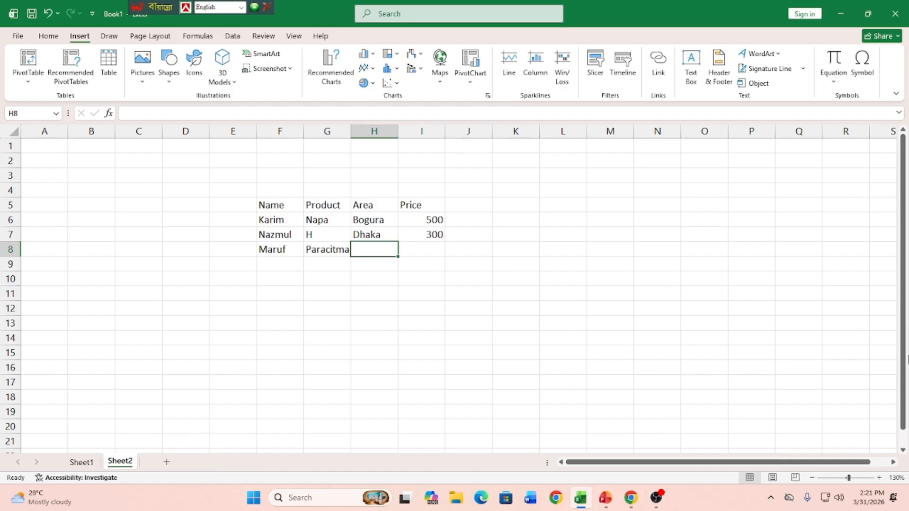
pyautogui.click(349, 251)
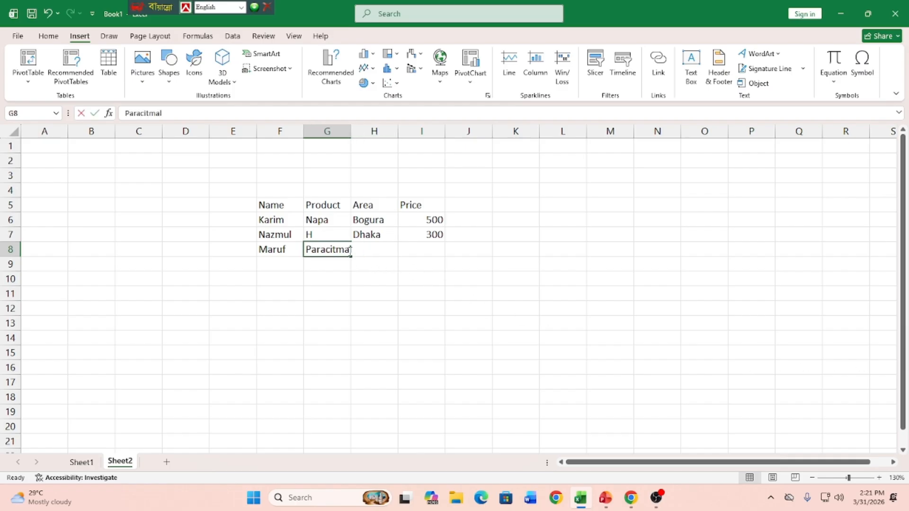
pyautogui.doubleClick(350, 251)
pyautogui.write('l')
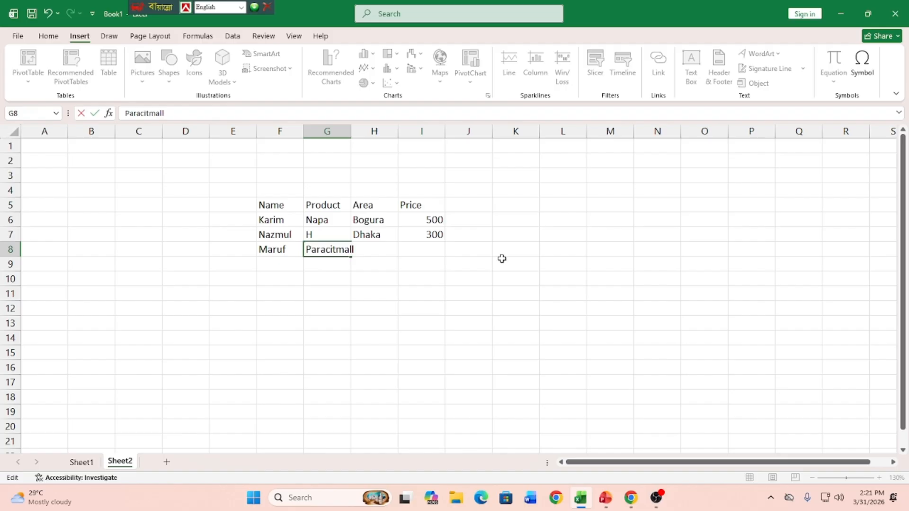
# Step: Widen column G slightly to fit its text and correct the product name in G8 to Paracitmal
pyautogui.click(393, 286)
pyautogui.moveTo(351, 135); pyautogui.dragTo(360, 140)
pyautogui.click(355, 248)
pyautogui.doubleClick(355, 248)
pyautogui.press('BackSpace')
pyautogui.write('\\')
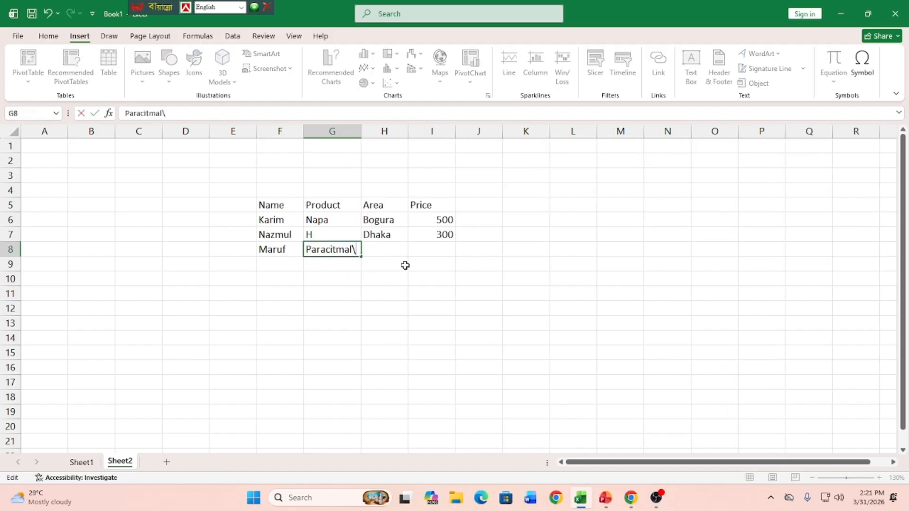
pyautogui.click(382, 290)
pyautogui.click(356, 250)
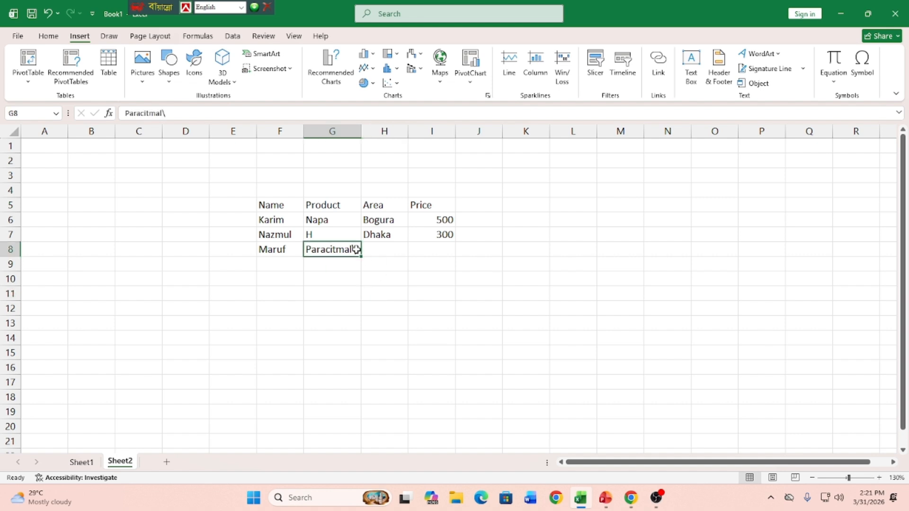
pyautogui.click(397, 248)
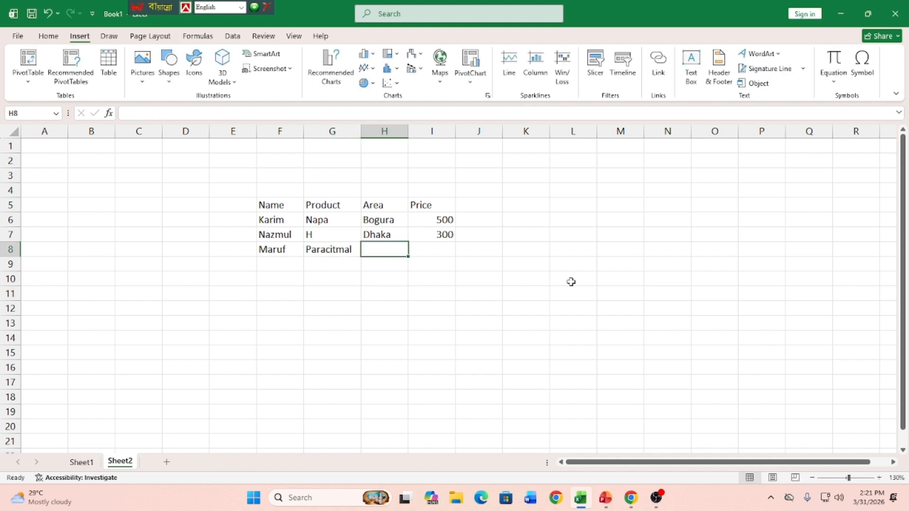
# Step: Complete the third record in row 8 with area Bogura and price 1500
pyautogui.write('Bogura')
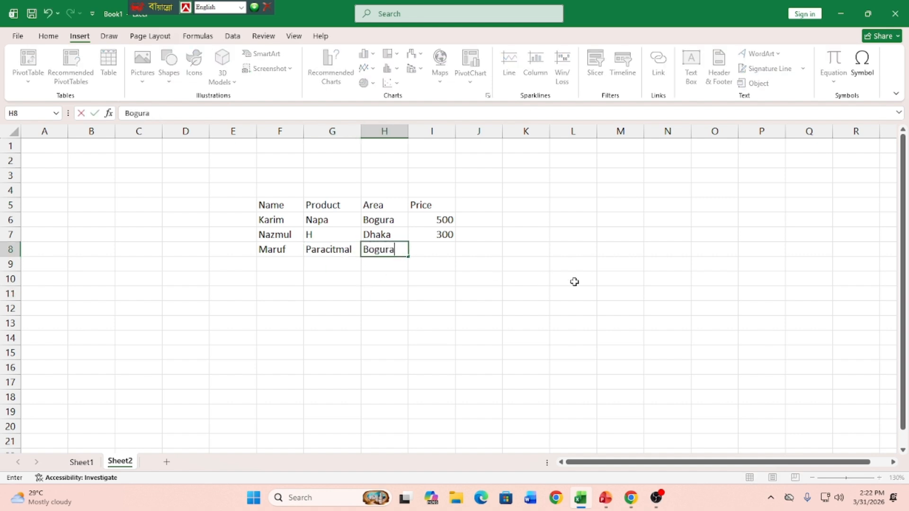
pyautogui.press('Tab')
pyautogui.write('1')
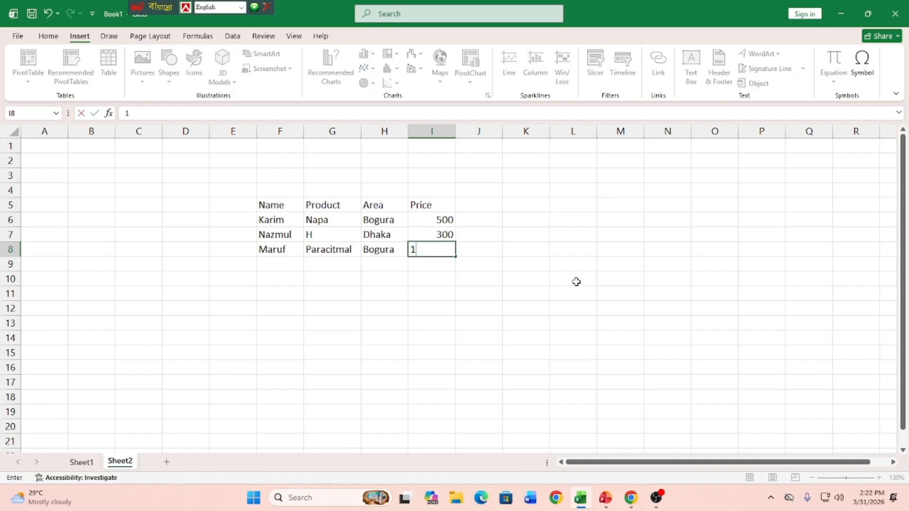
pyautogui.write('500')
pyautogui.press('Return')
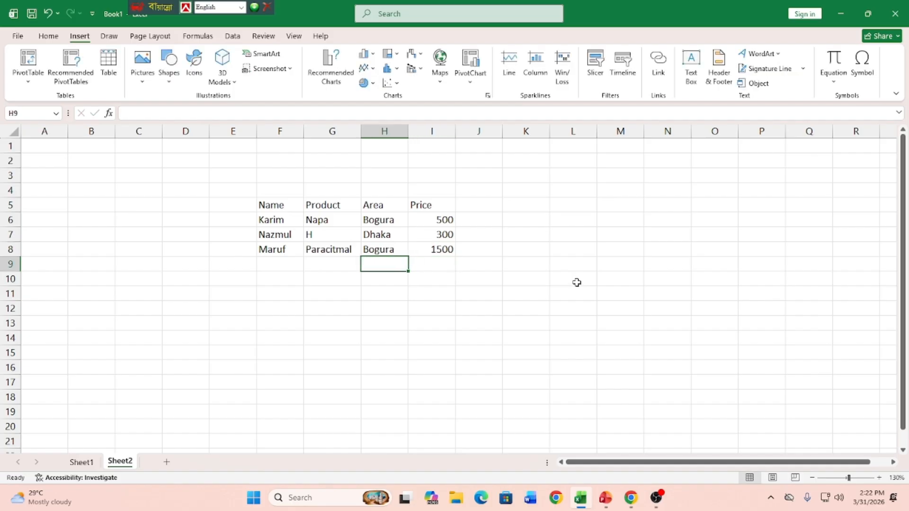
# Step: Enter the fourth record in row 9 with the first record's person again, product Napa, area Dhaka and price 300
pyautogui.press('Left')
pyautogui.press('Left')
pyautogui.write('Ka')
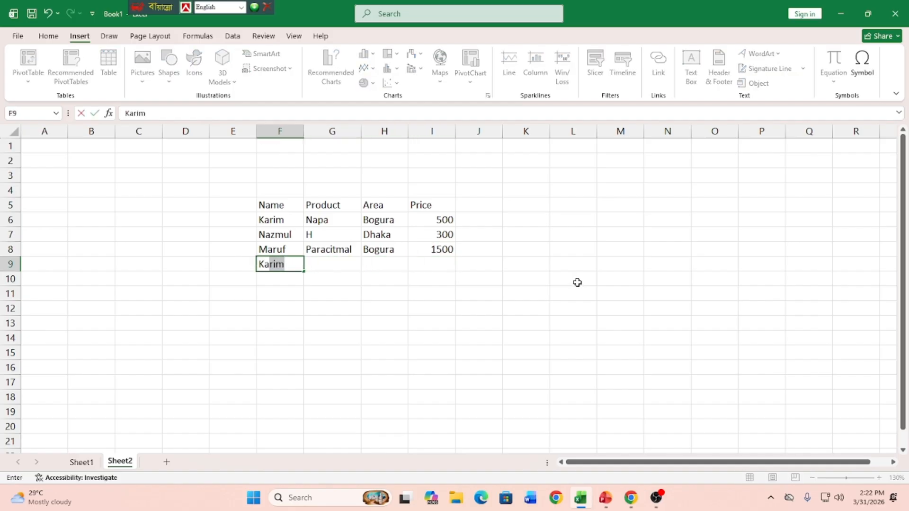
pyautogui.press('Tab')
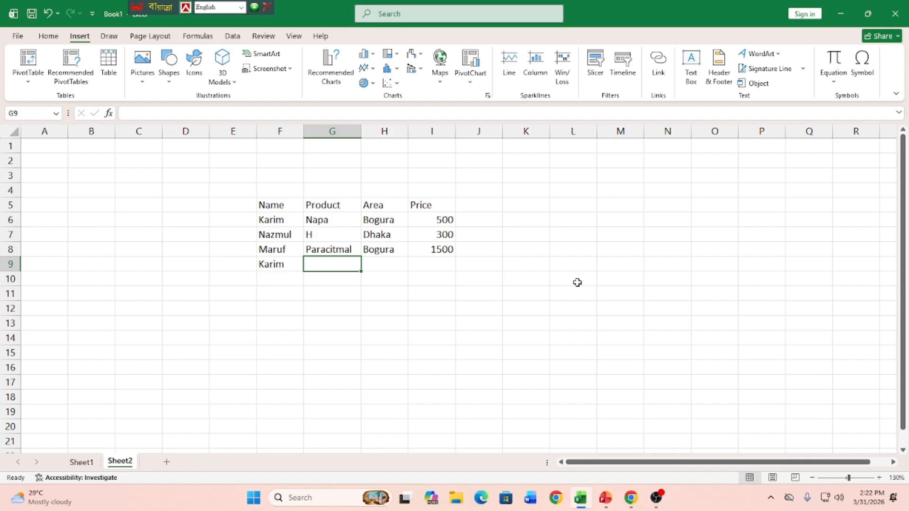
pyautogui.write('Napa')
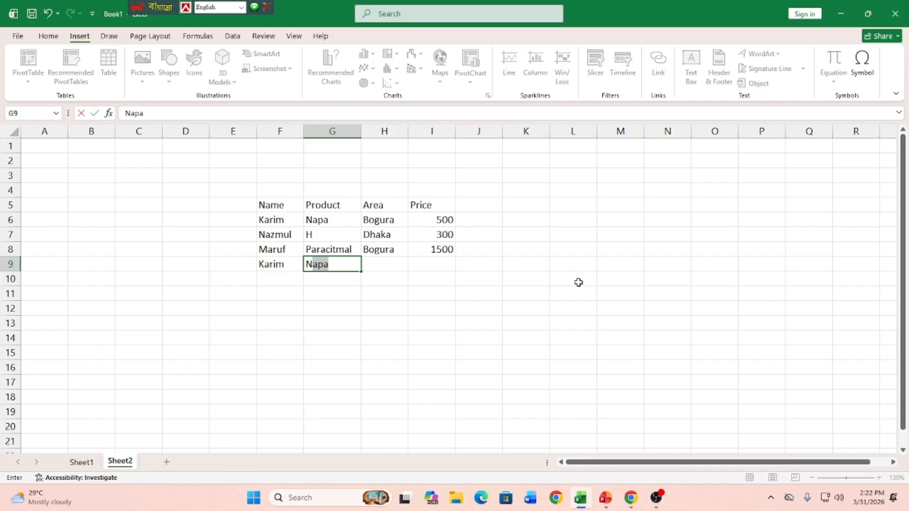
pyautogui.press('Tab')
pyautogui.write('Dhaka')
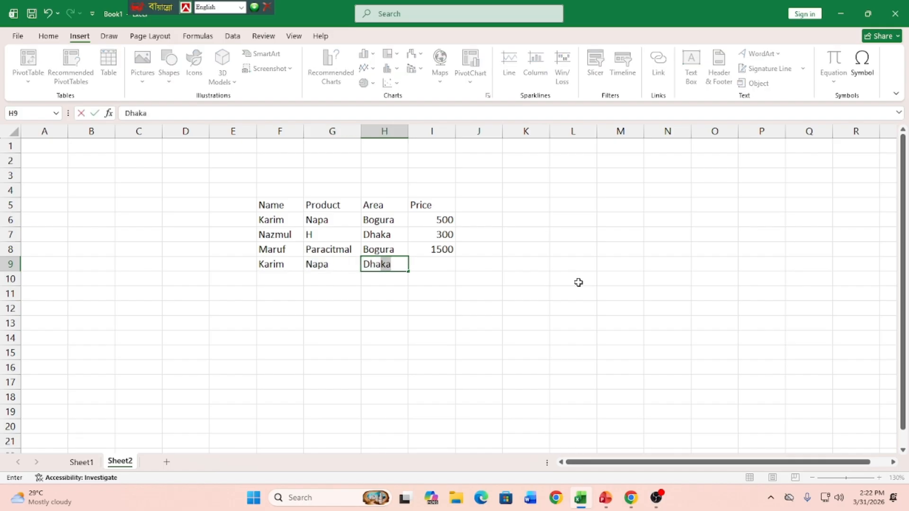
pyautogui.press('Tab')
pyautogui.write('300')
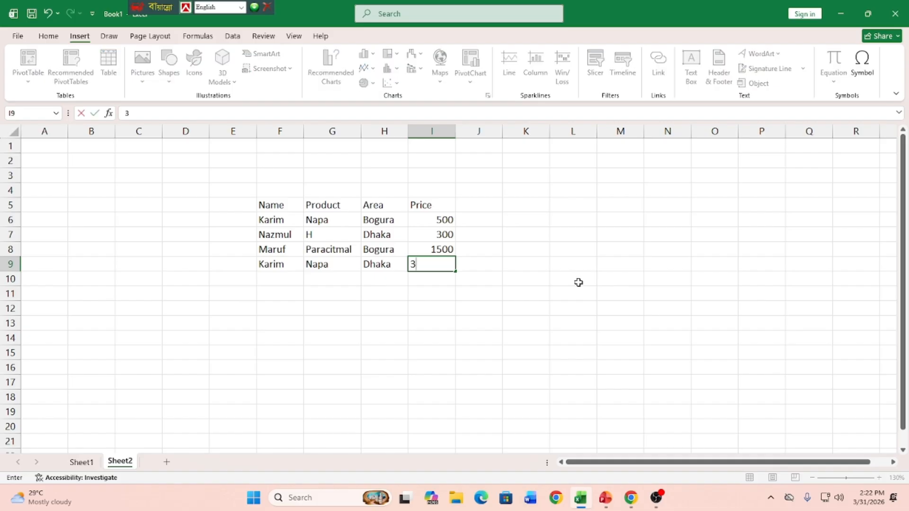
pyautogui.press('Return')
# Step: Enter the fifth record in row 10 with a new person's name, product Paracitmal, area Bogura and price 500
pyautogui.press('Left')
pyautogui.press('Left')
pyautogui.press('Left')
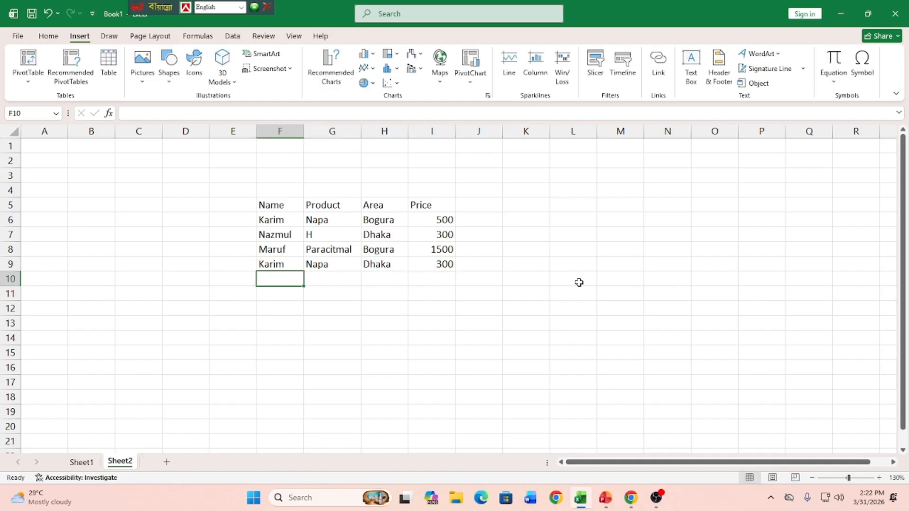
pyautogui.write('Salma')
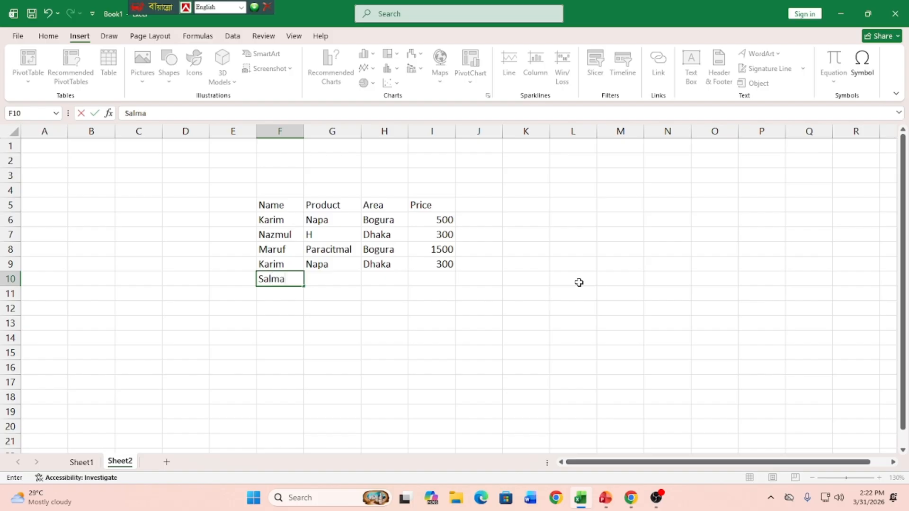
pyautogui.press('Tab')
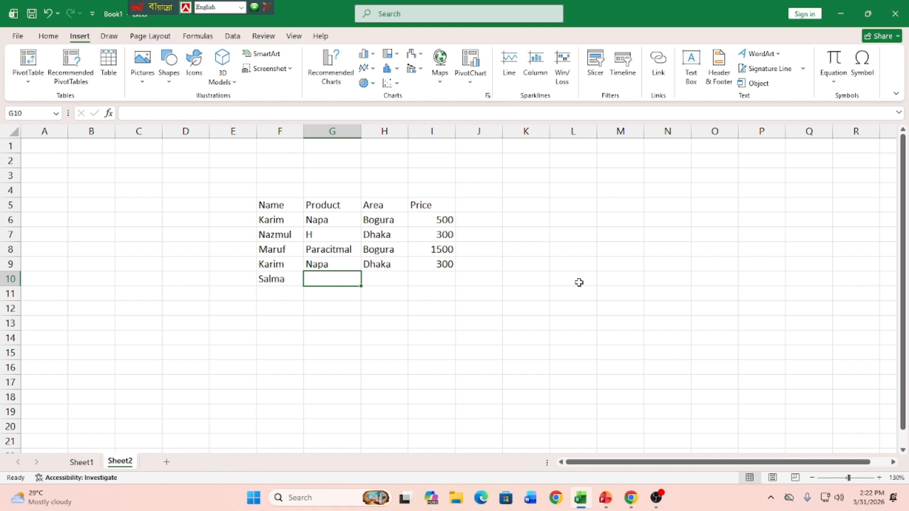
pyautogui.write('Paracitmal')
pyautogui.press('Tab')
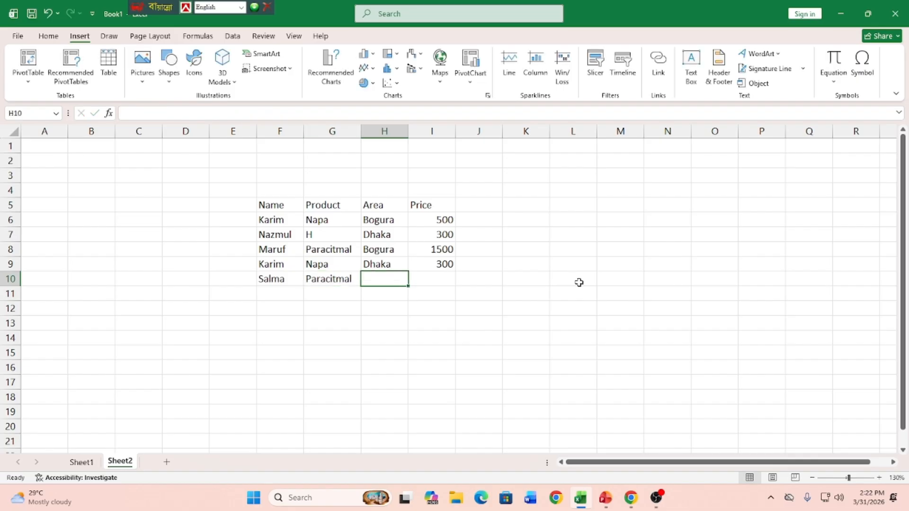
pyautogui.write('Bo')
pyautogui.press('Tab')
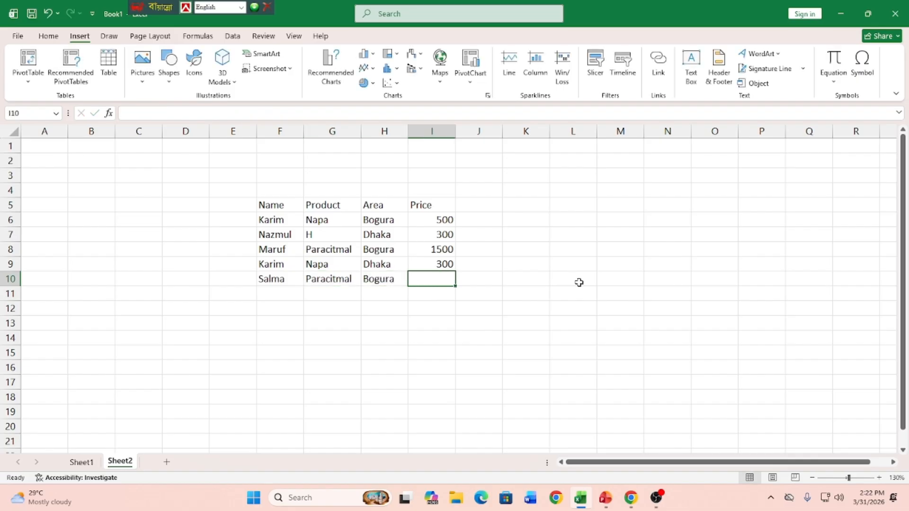
pyautogui.write('500')
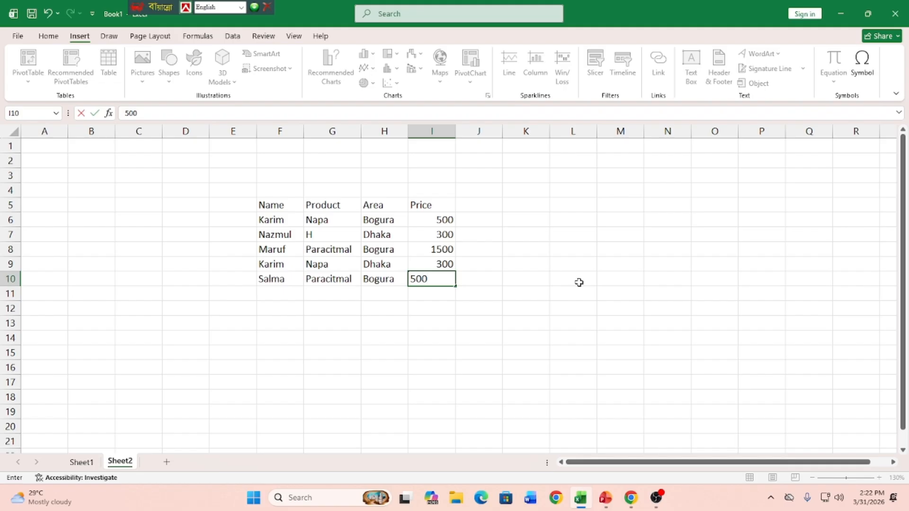
pyautogui.press('Return')
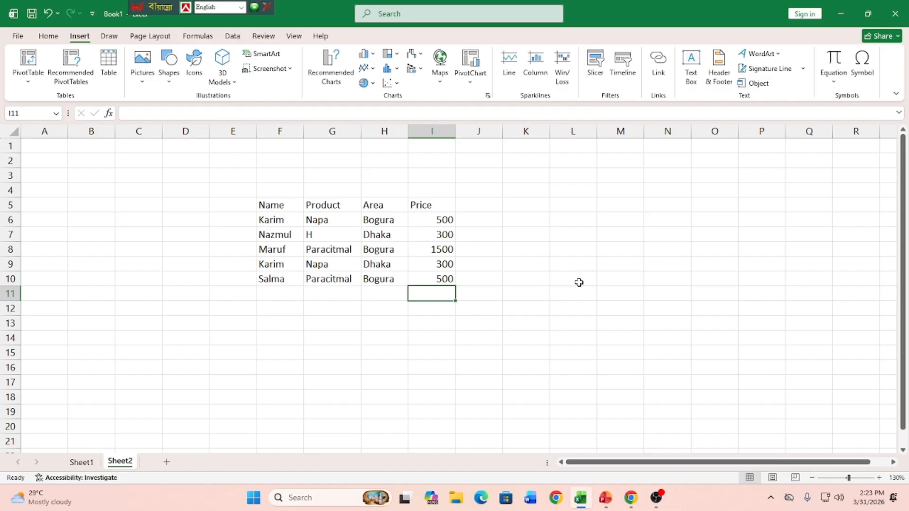
# Step: Review the area and price cells of the Bogura records in rows 6, 8 and 10
pyautogui.moveTo(403, 219); pyautogui.dragTo(442, 220)
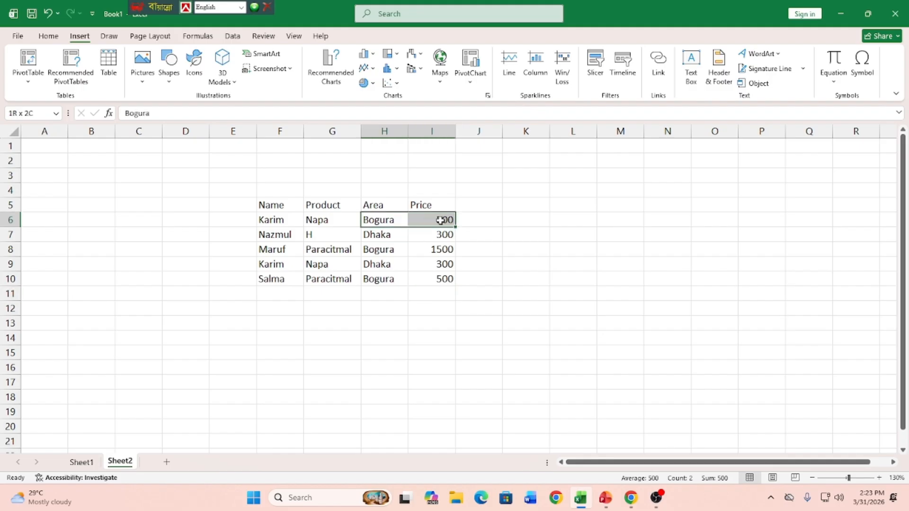
pyautogui.click(645, 248)
pyautogui.moveTo(368, 251); pyautogui.dragTo(440, 249)
pyautogui.click(669, 263)
pyautogui.moveTo(377, 278); pyautogui.dragTo(447, 279)
pyautogui.click(647, 283)
pyautogui.moveTo(623, 230); pyautogui.dragTo(624, 313)
pyautogui.click(622, 355)
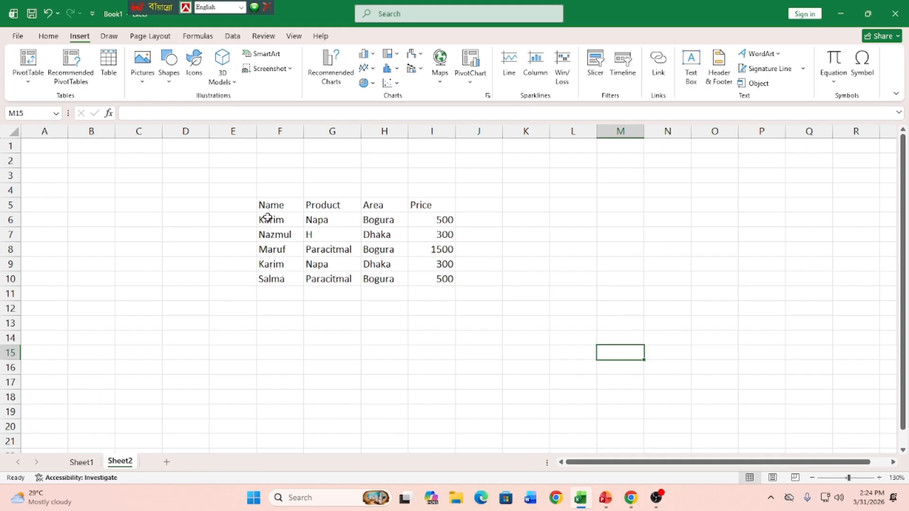
# Step: Create a PivotTable on a new worksheet from the sales table in F5:I10
pyautogui.moveTo(269, 206); pyautogui.dragTo(422, 274)
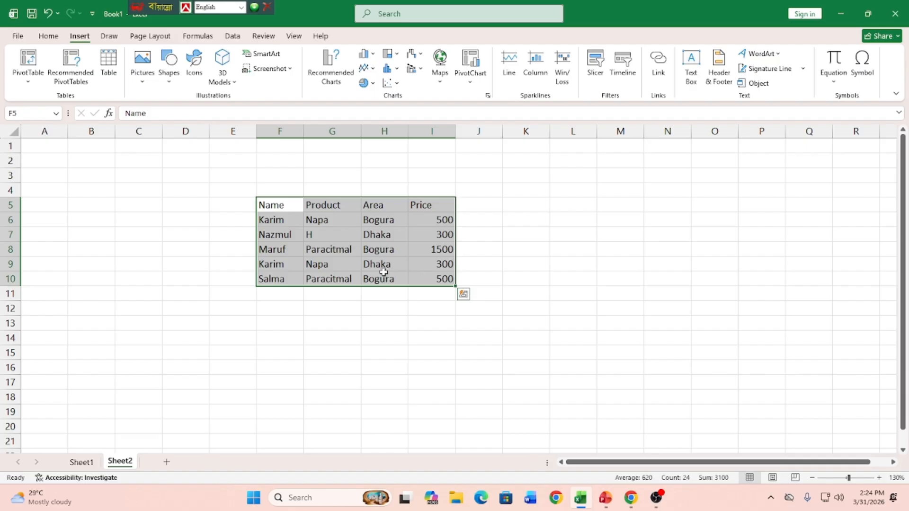
pyautogui.click(30, 64)
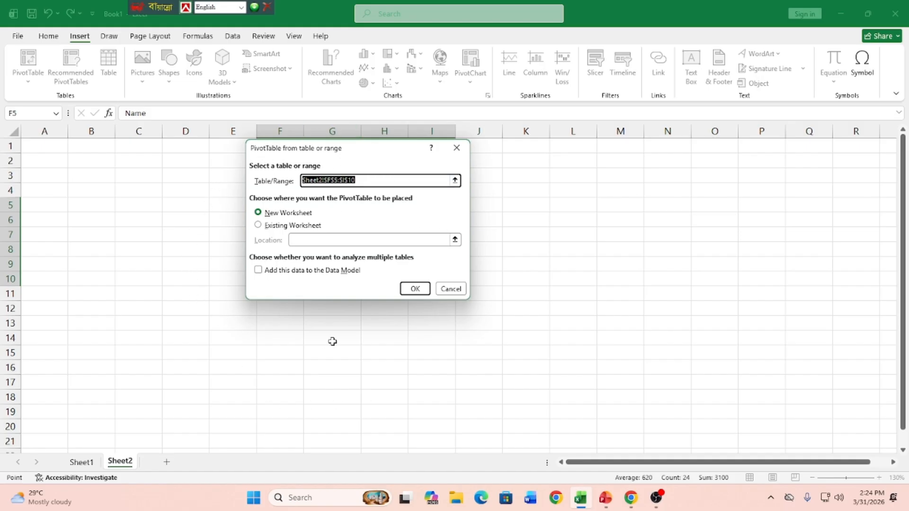
pyautogui.click(415, 289)
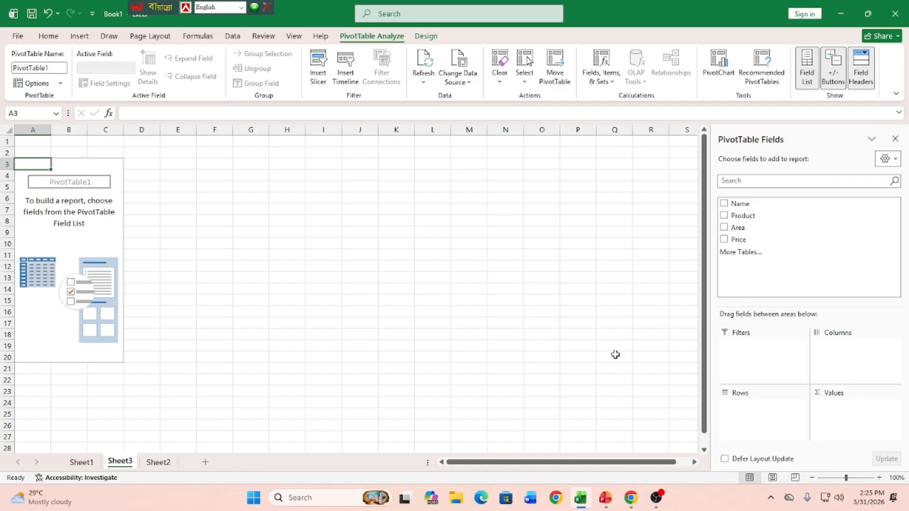
# Step: Lay out the PivotTable with Price as summed values, Area as filter, Name as columns and Product as rows
pyautogui.moveTo(741, 242); pyautogui.dragTo(835, 419)
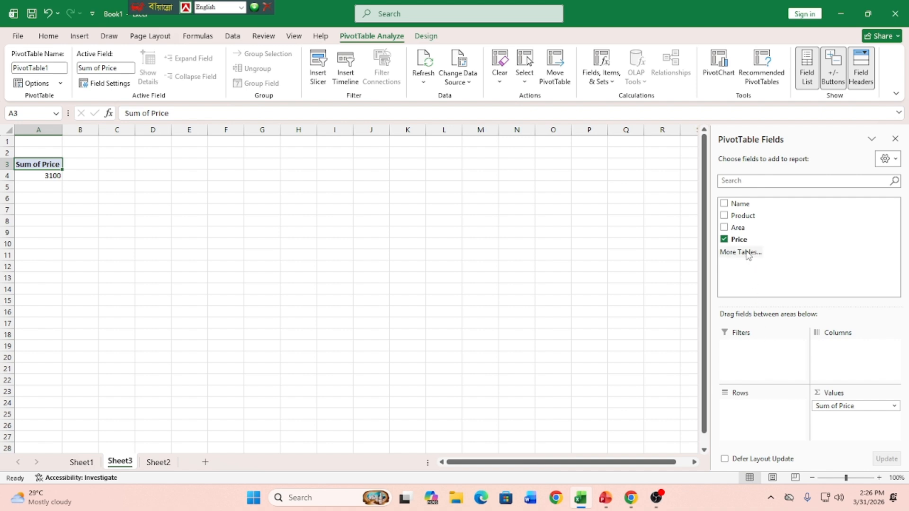
pyautogui.moveTo(738, 230); pyautogui.dragTo(744, 359)
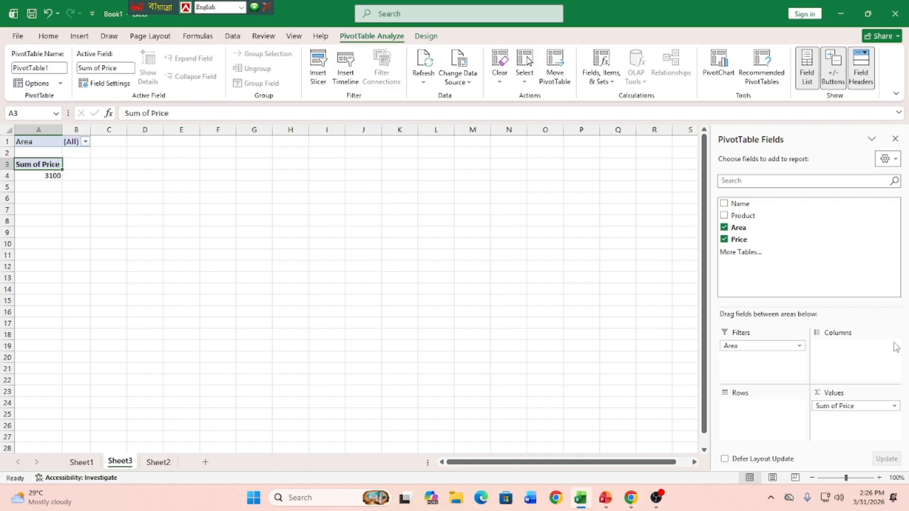
pyautogui.moveTo(742, 205); pyautogui.dragTo(838, 348)
pyautogui.moveTo(736, 219); pyautogui.dragTo(736, 407)
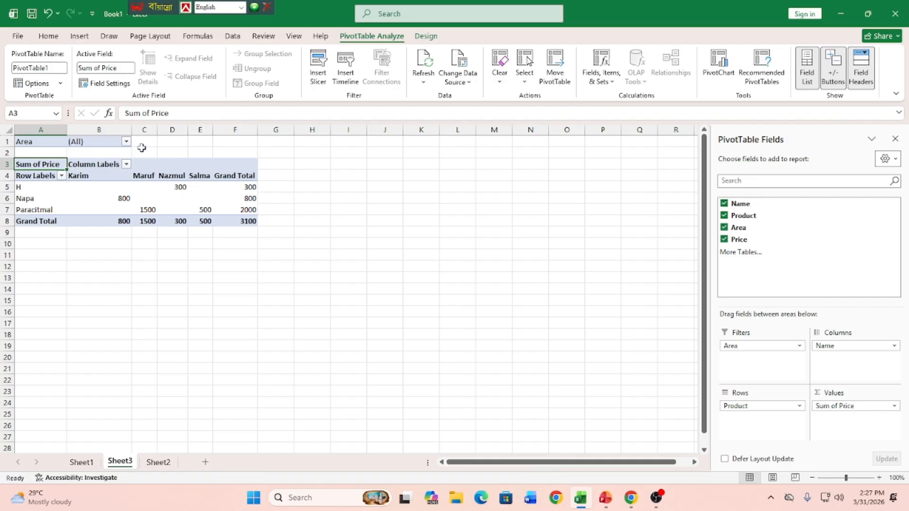
# Step: Filter the PivotTable by the area Bogura
pyautogui.click(127, 141)
pyautogui.click(38, 180)
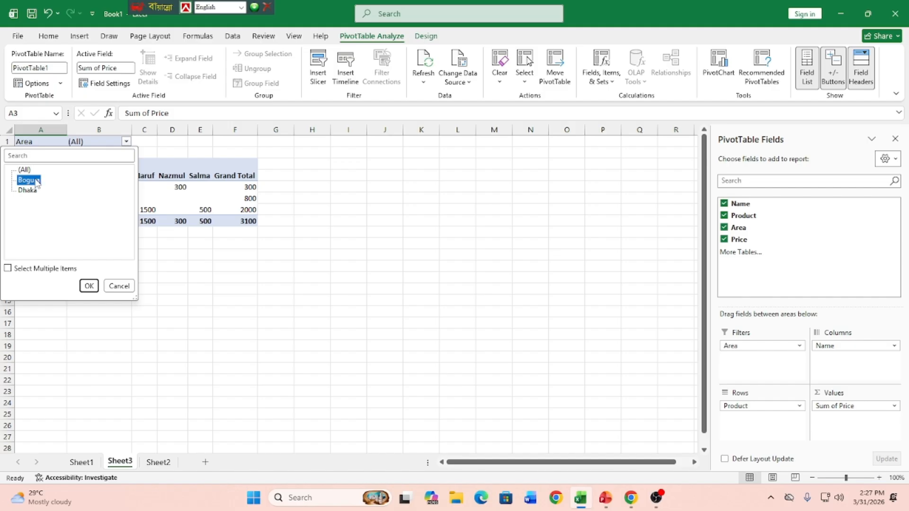
pyautogui.click(89, 285)
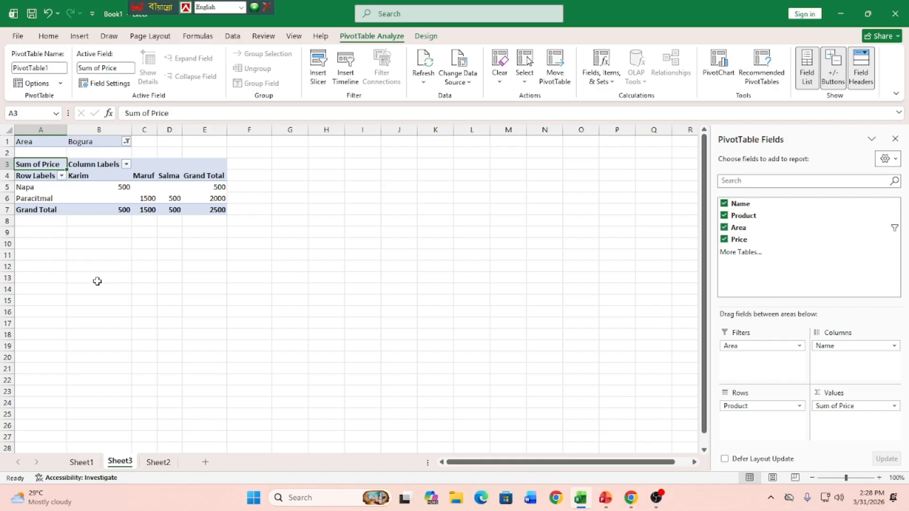
# Step: Move the Name field from the columns to the filters and filter it to the first listed person
pyautogui.moveTo(851, 350); pyautogui.dragTo(751, 368)
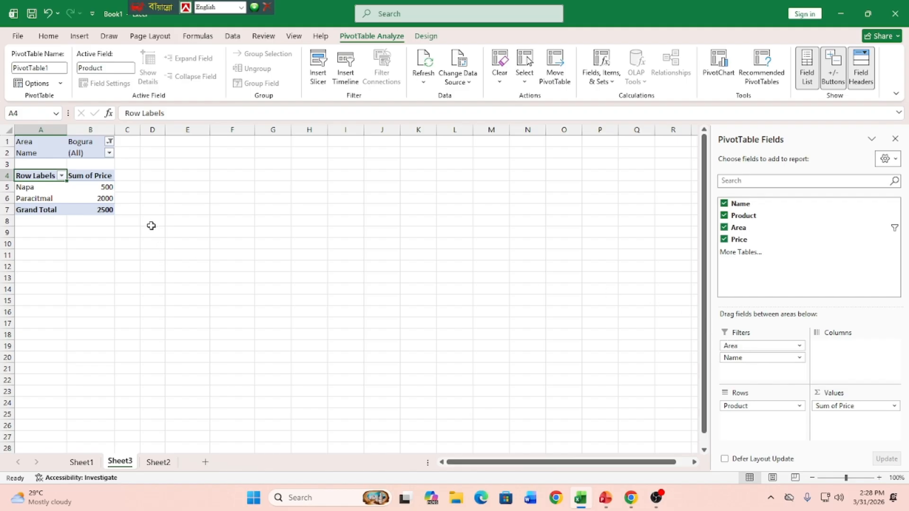
pyautogui.click(109, 153)
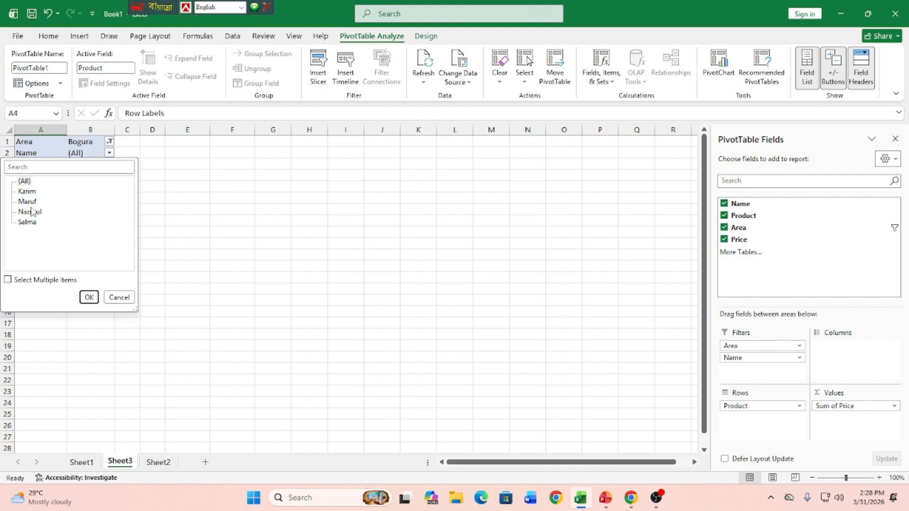
pyautogui.click(27, 193)
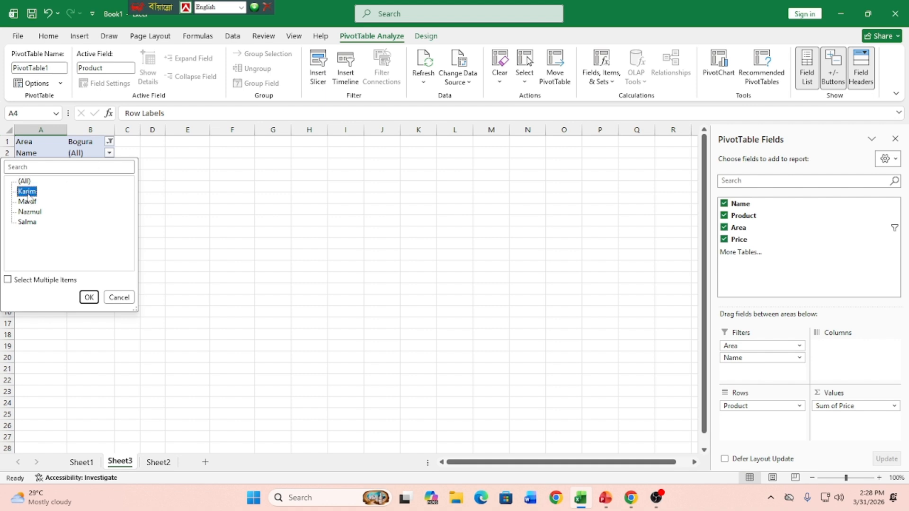
pyautogui.click(89, 297)
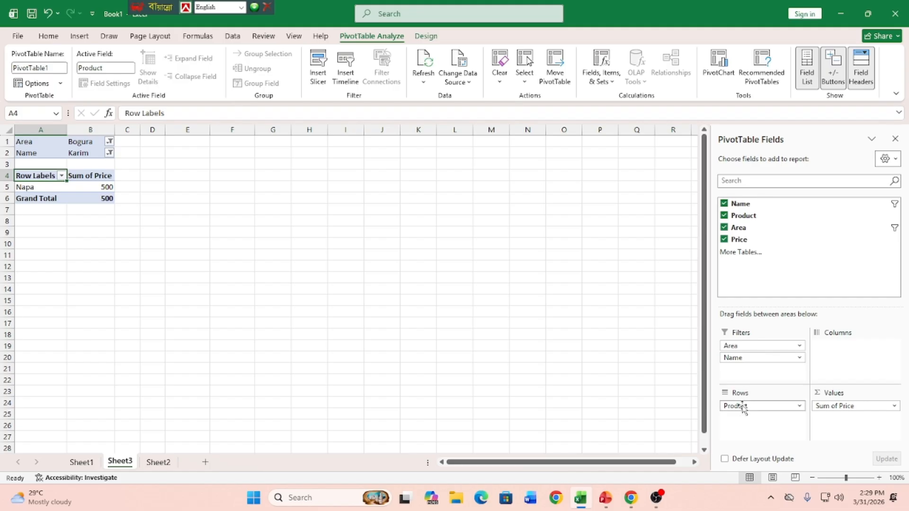
# Step: Move the Product field from the rows to the filters and filter it to Napa
pyautogui.moveTo(742, 407); pyautogui.dragTo(740, 369)
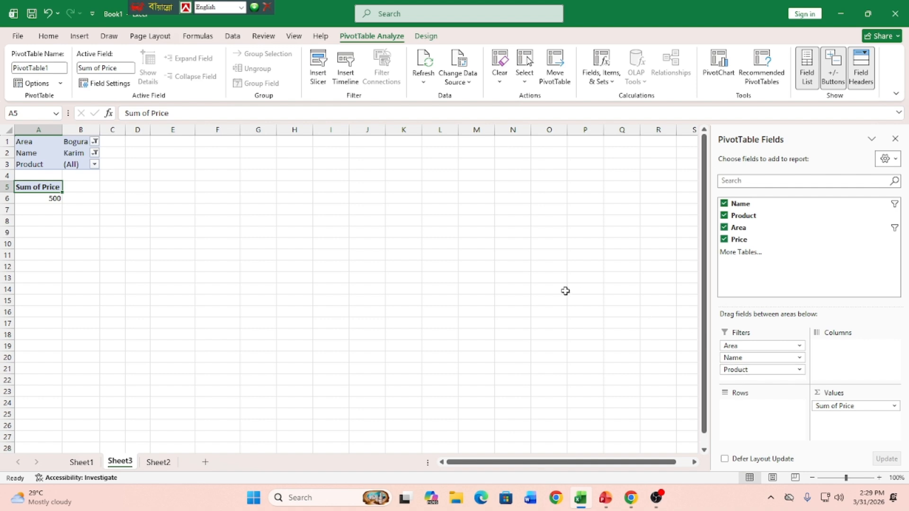
pyautogui.click(94, 165)
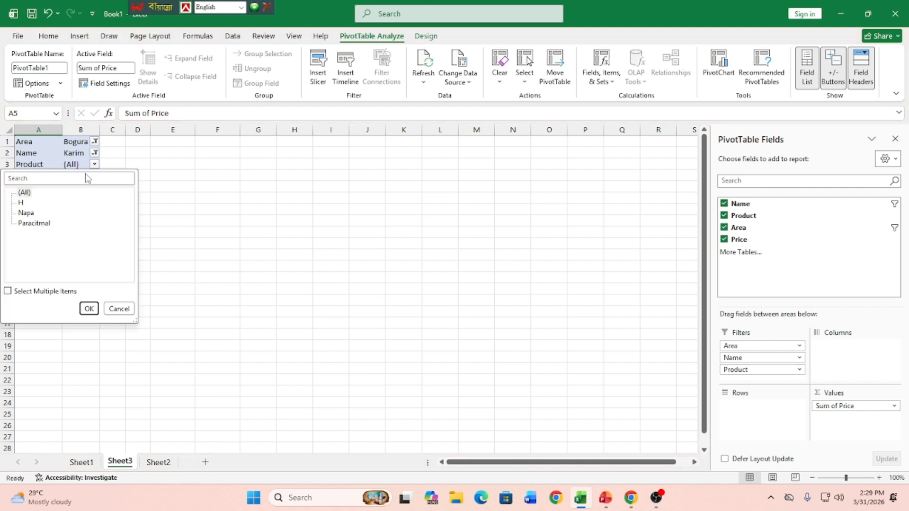
pyautogui.click(27, 213)
pyautogui.click(96, 308)
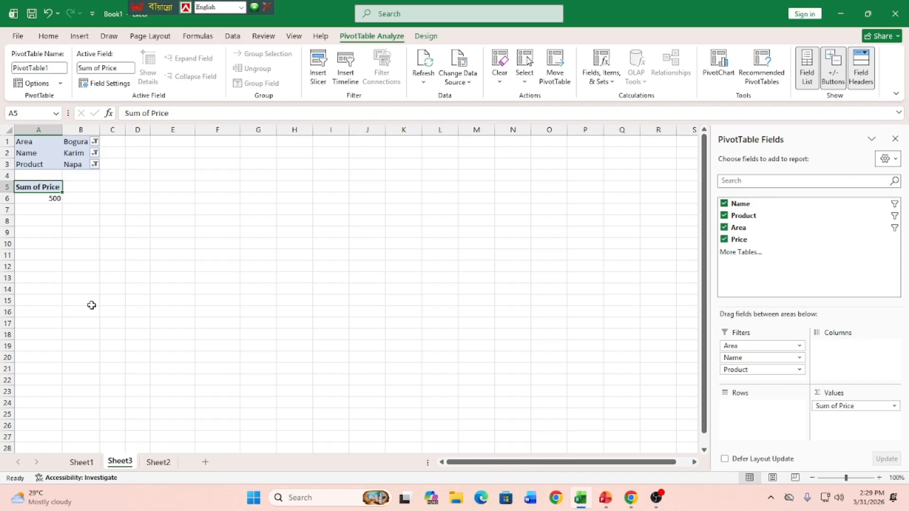
# Step: Change the PivotTable's Product filter to H
pyautogui.click(94, 164)
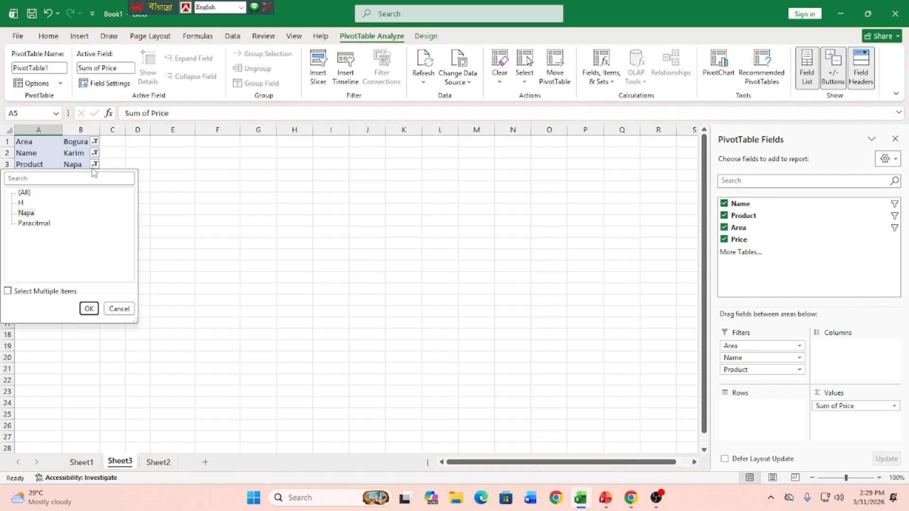
pyautogui.click(27, 212)
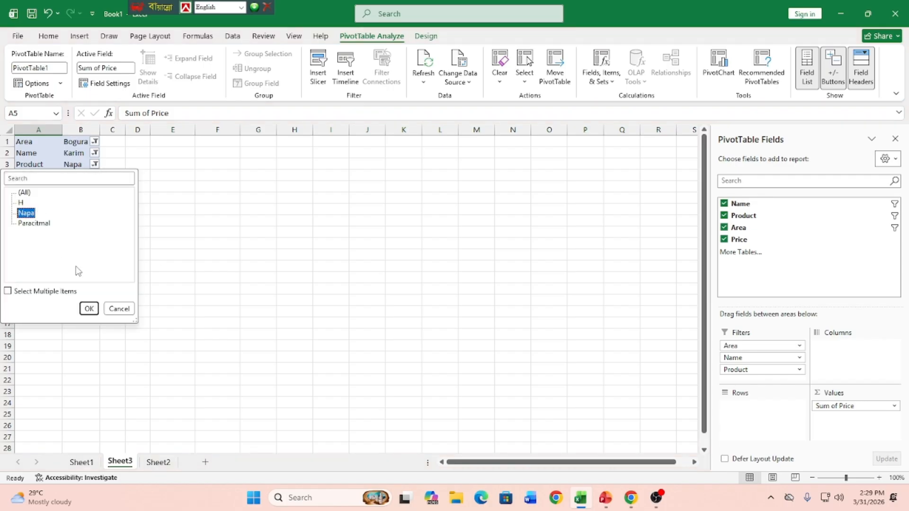
pyautogui.click(21, 202)
pyautogui.click(88, 308)
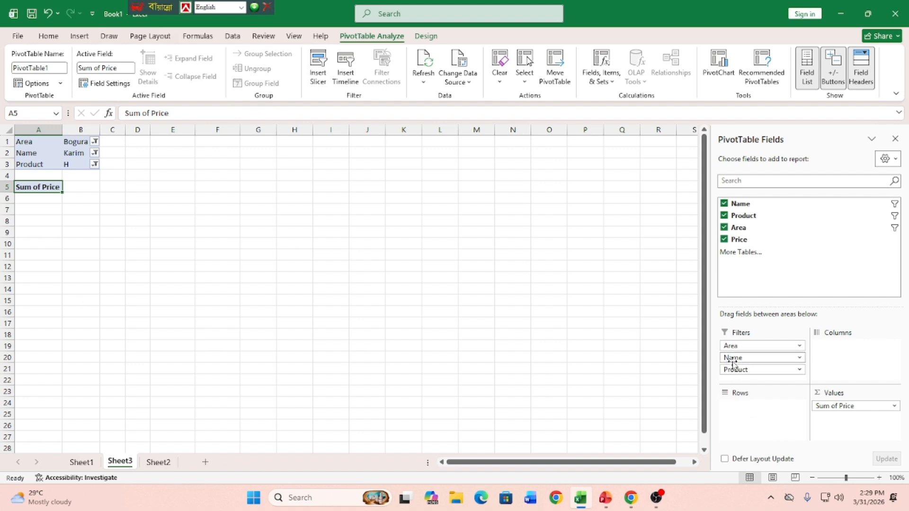
# Step: Return the Name field to the columns and Product to the rows, and close the PivotTable field list
pyautogui.moveTo(735, 358); pyautogui.dragTo(846, 349)
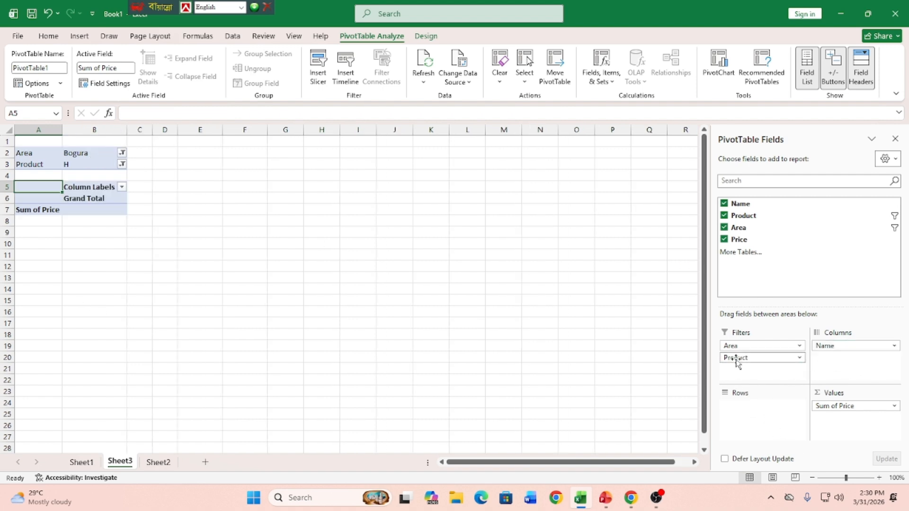
pyautogui.moveTo(737, 359); pyautogui.dragTo(753, 421)
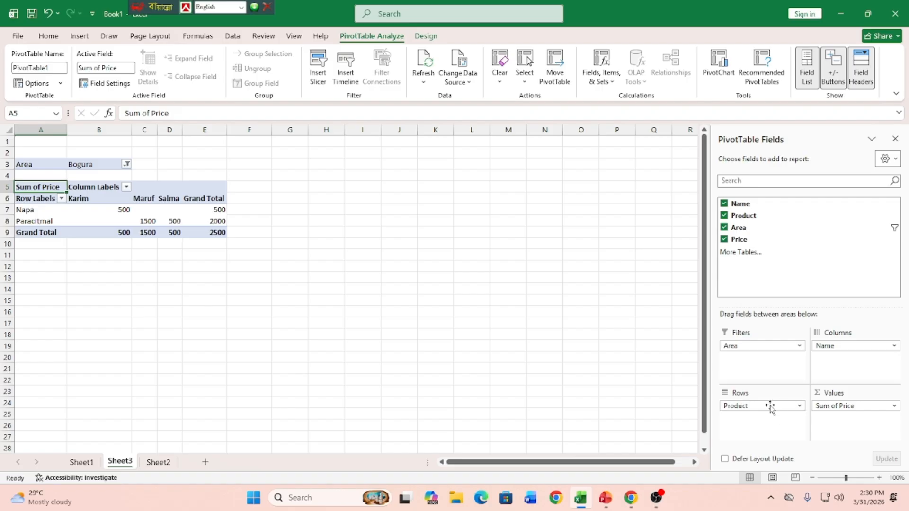
pyautogui.click(895, 138)
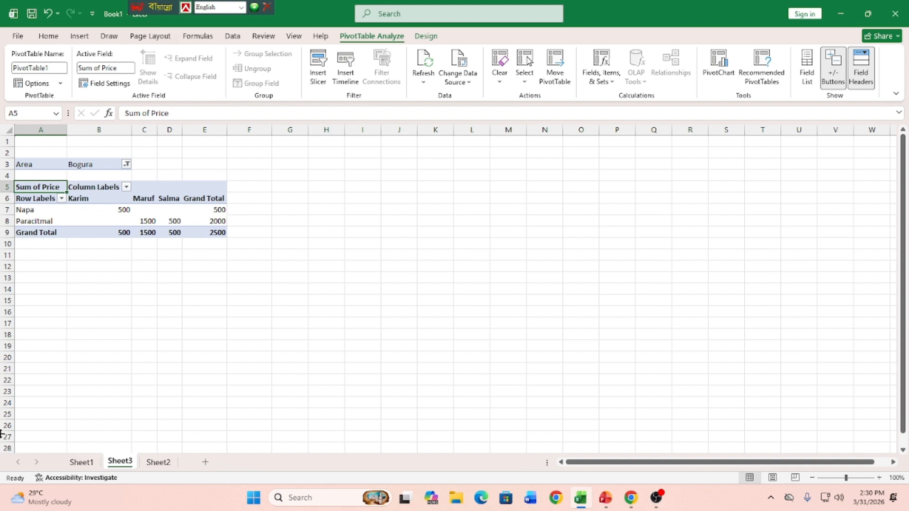
# Step: Delete Sheet3 with the PivotTable and deselect the source table on Sheet2
pyautogui.rightClick(123, 464)
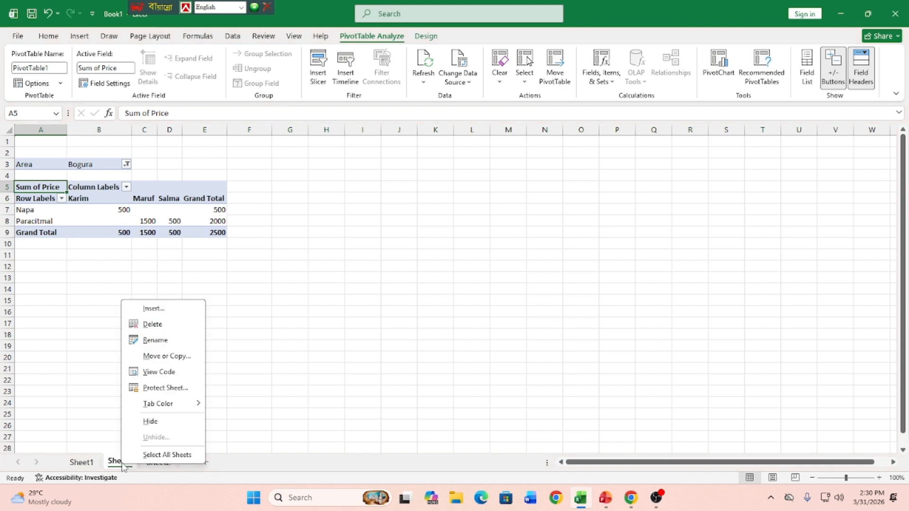
pyautogui.click(166, 325)
pyautogui.click(482, 271)
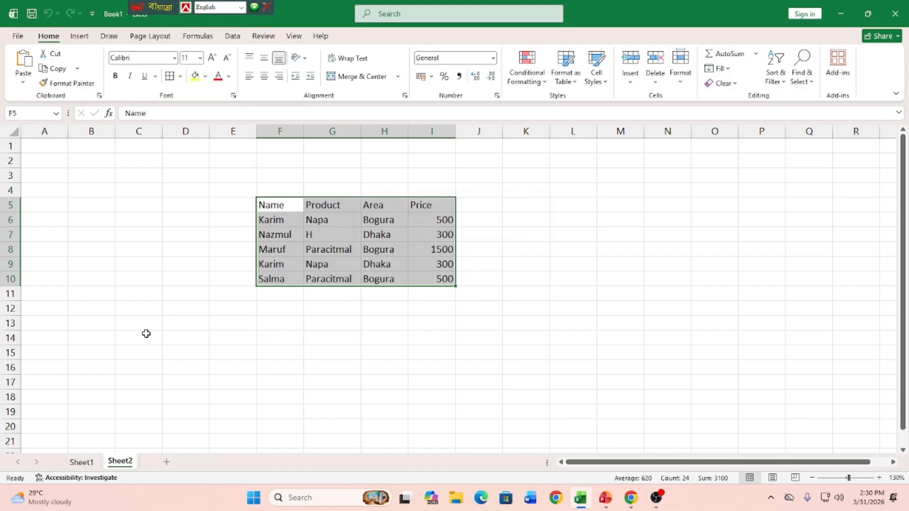
pyautogui.click(332, 338)
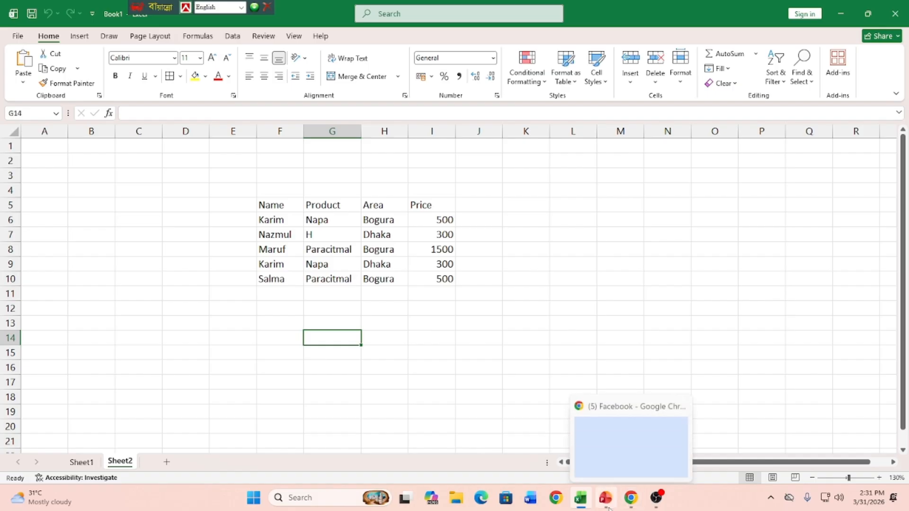
pyautogui.moveTo(610, 507)
pyautogui.click(656, 497)
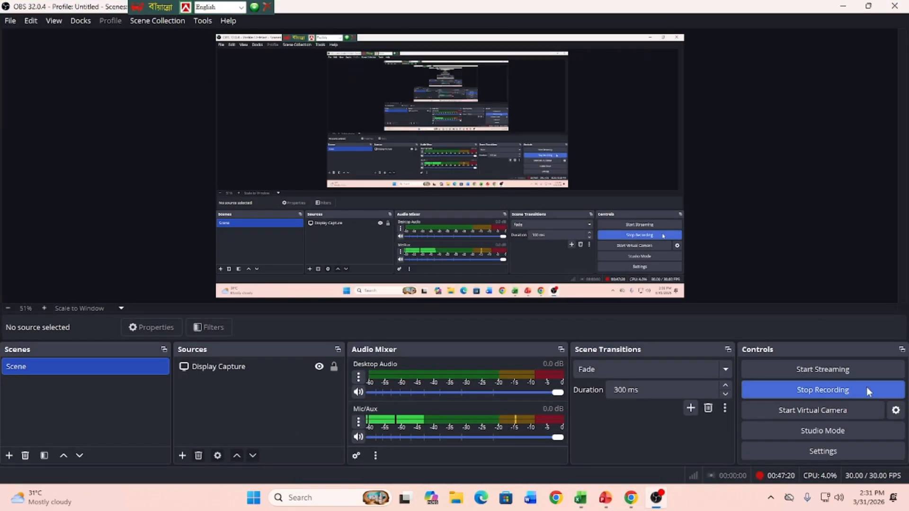